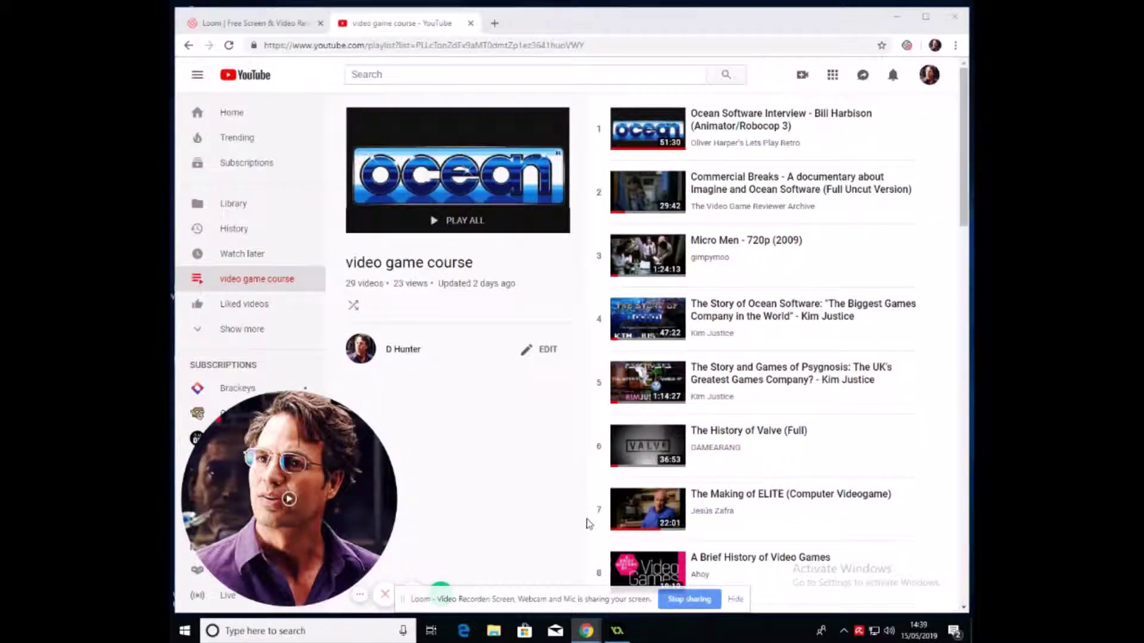
# - Switch to GameMaker Studio and create a new project named Mousetrap
pyautogui.click(624, 635)
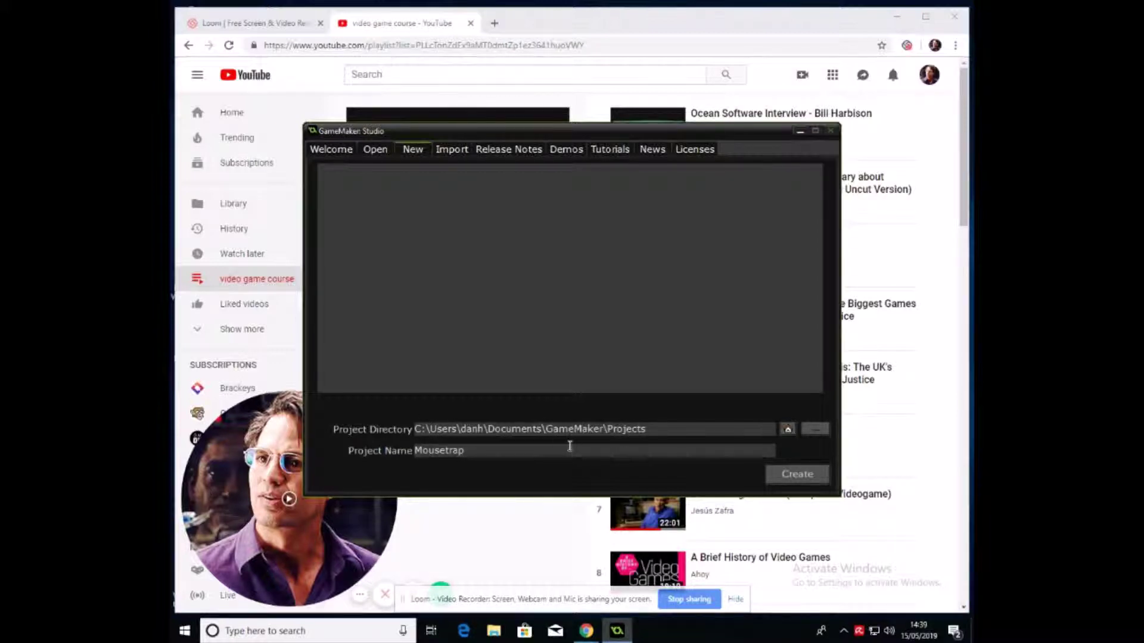
pyautogui.click(798, 476)
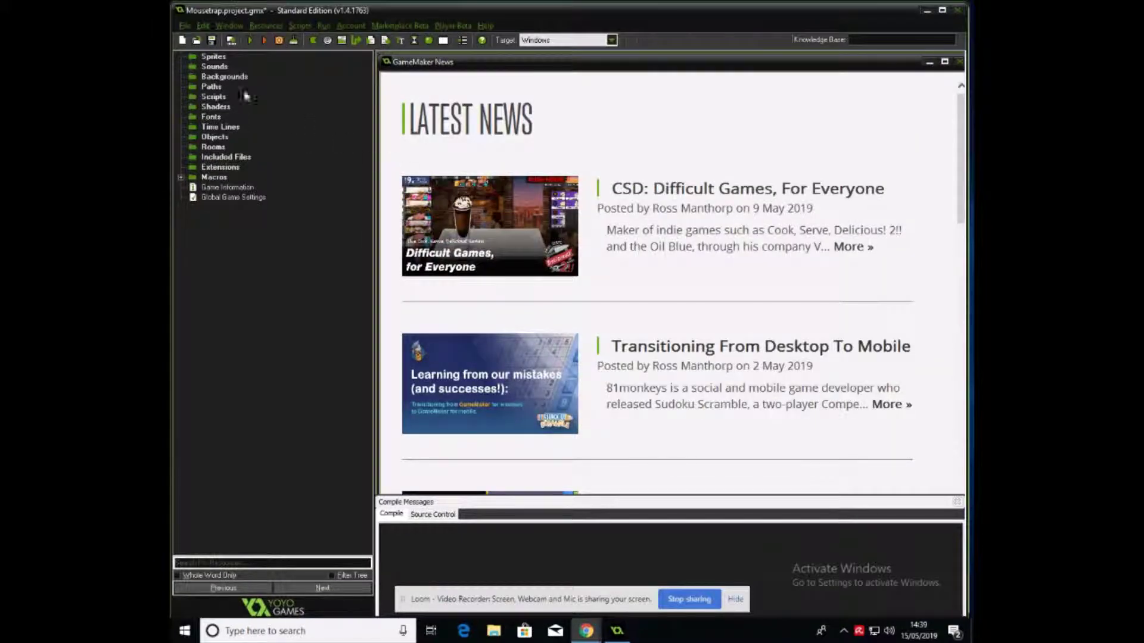
# - Create a sprite named spr_mouse and give it a blank 32 x 32 image
pyautogui.rightClick(203, 57)
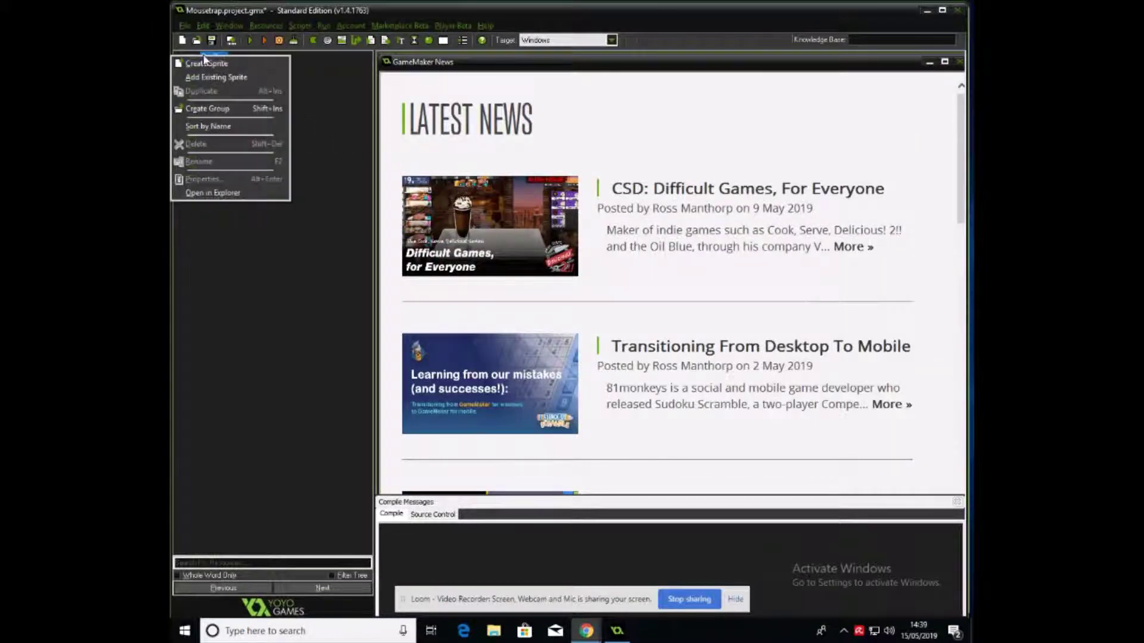
pyautogui.click(206, 63)
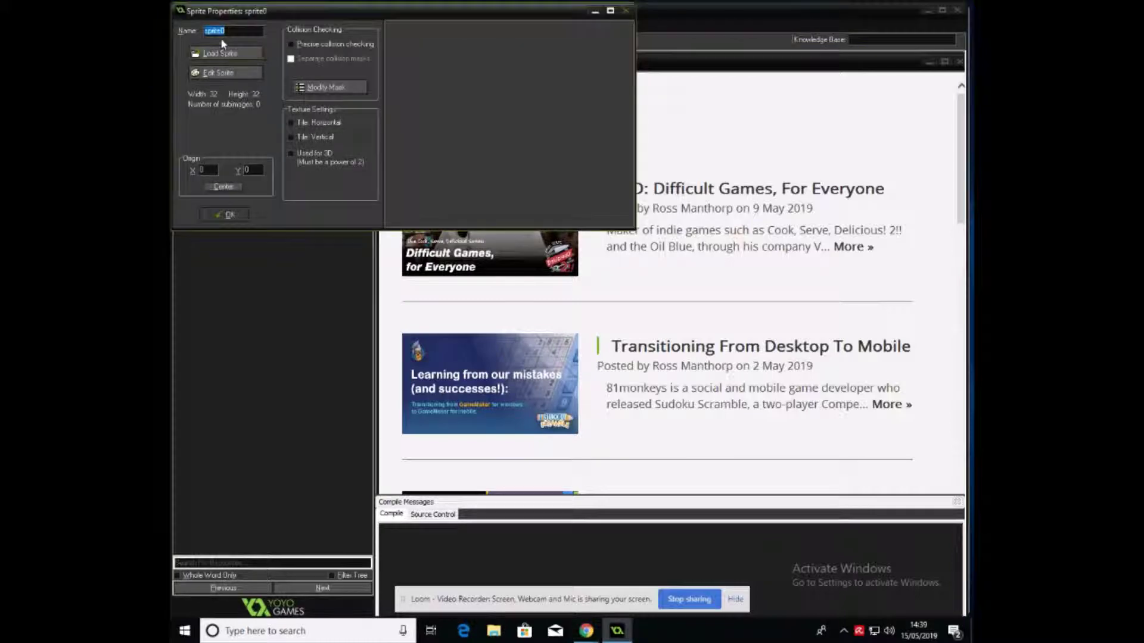
pyautogui.press('BackSpace')
pyautogui.click(204, 74)
pyautogui.click(391, 133)
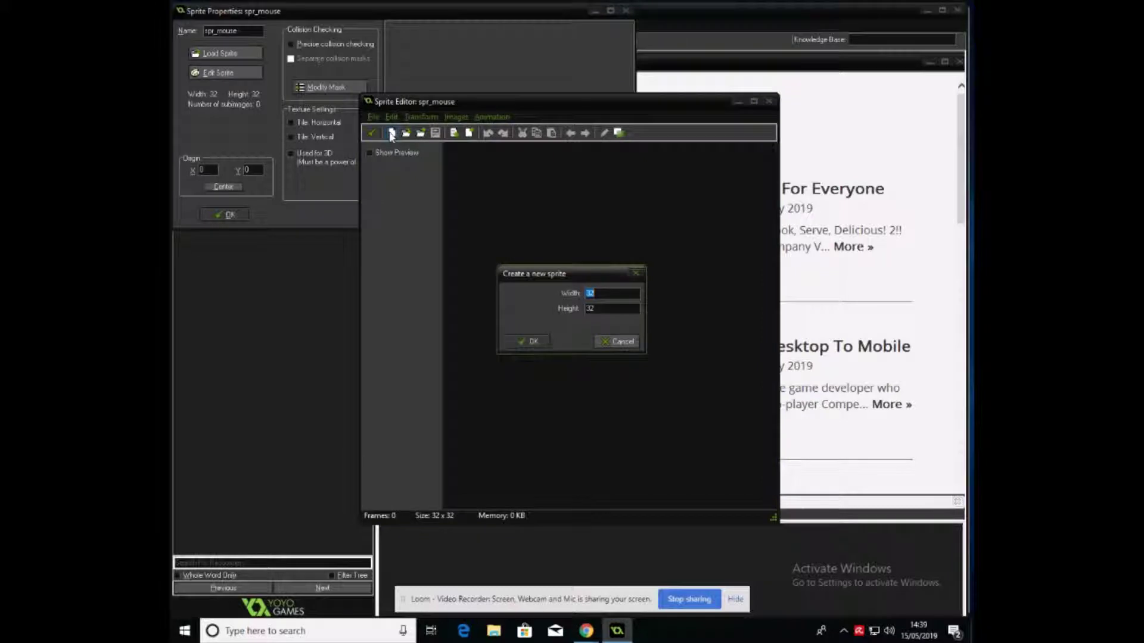
pyautogui.click(528, 341)
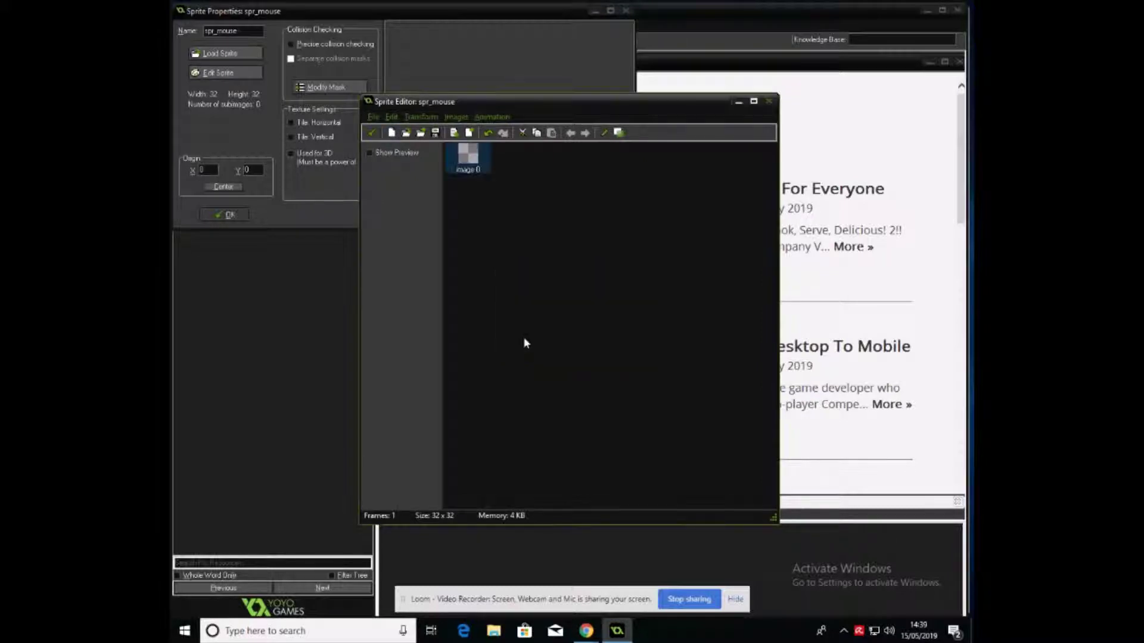
# - Draw an upright ellipse in the upper-left of the spr_mouse image and fill it black as the first ear
pyautogui.doubleClick(469, 158)
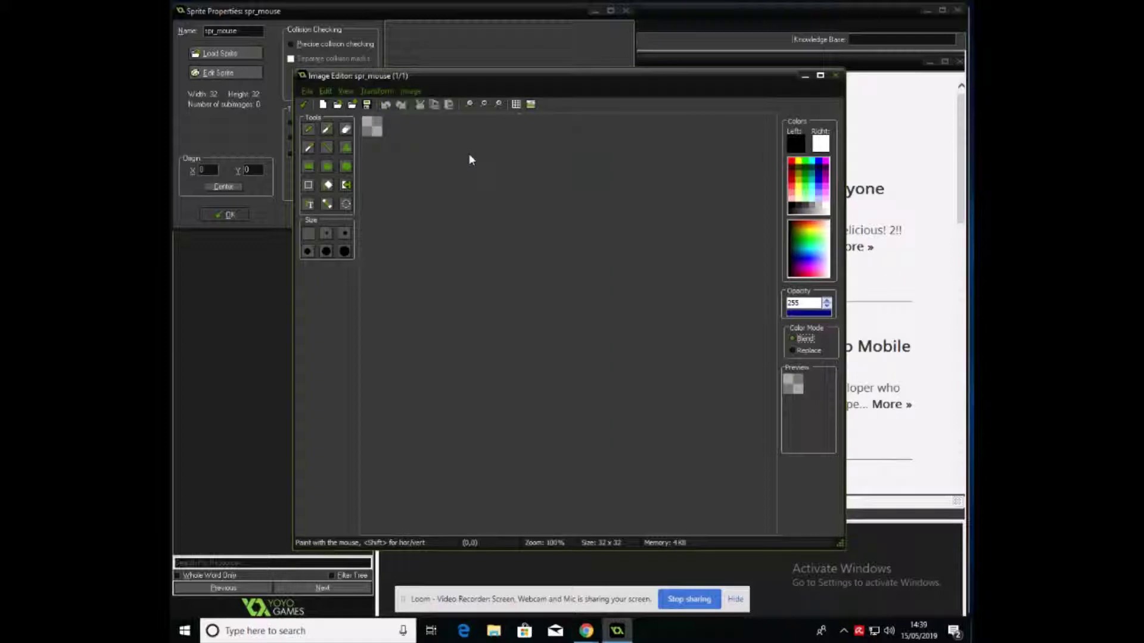
pyautogui.click(498, 106)
pyautogui.click(498, 106)
pyautogui.click(499, 106)
pyautogui.click(499, 105)
pyautogui.click(498, 105)
pyautogui.click(498, 106)
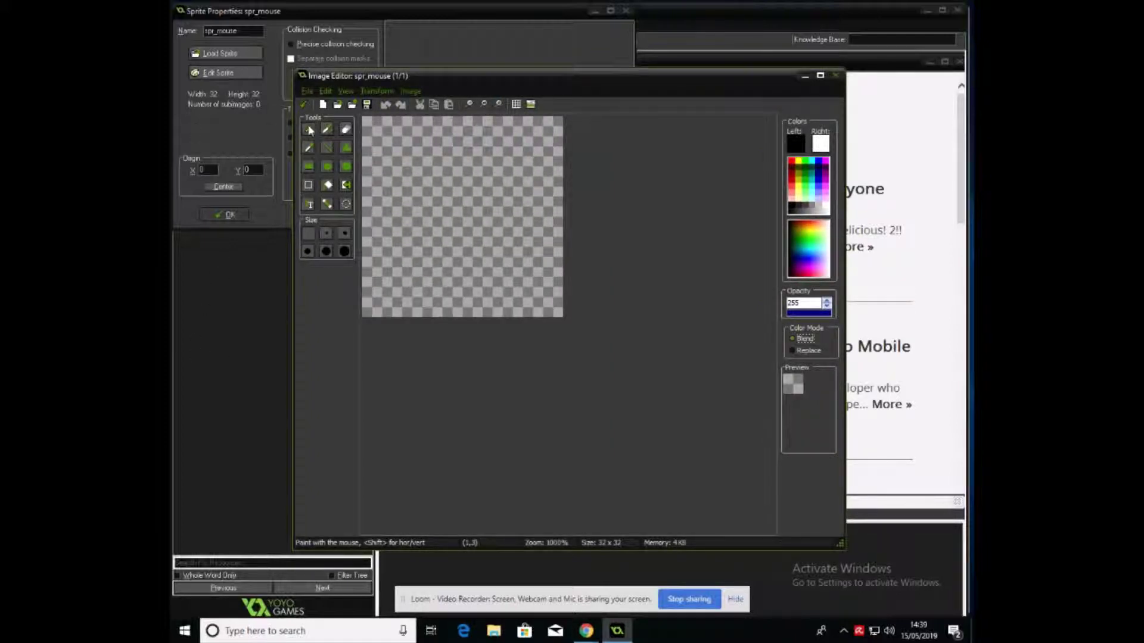
pyautogui.click(328, 166)
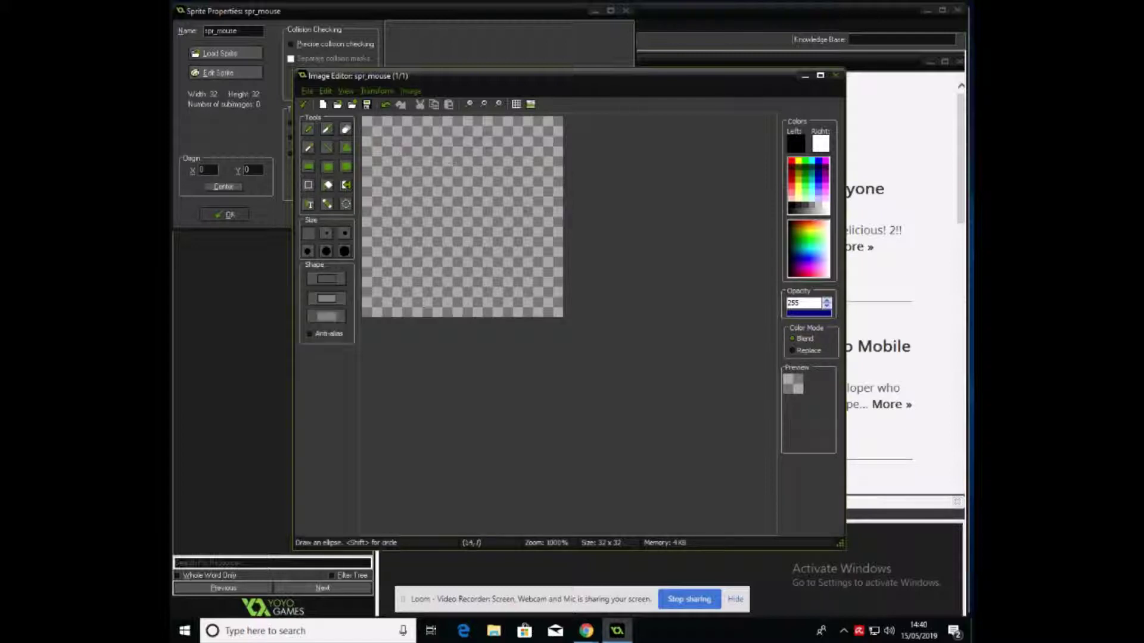
pyautogui.moveTo(408, 166)
pyautogui.mouseDown()
pyautogui.moveTo(377, 131)
pyautogui.moveTo(447, 216)
pyautogui.mouseUp()
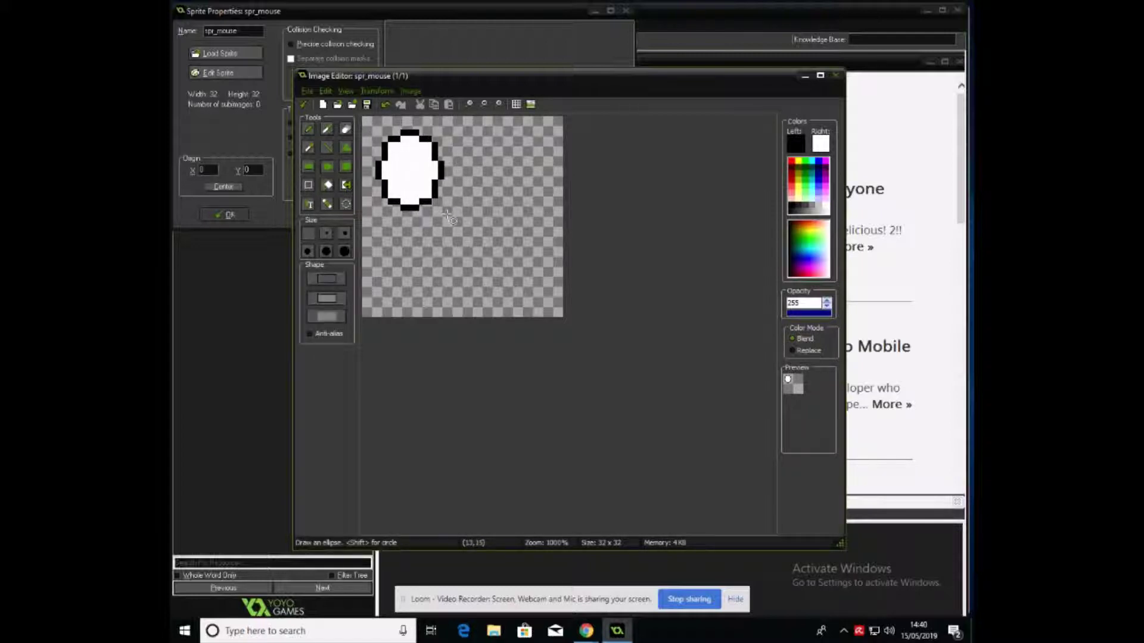
pyautogui.click(326, 187)
pyautogui.click(424, 168)
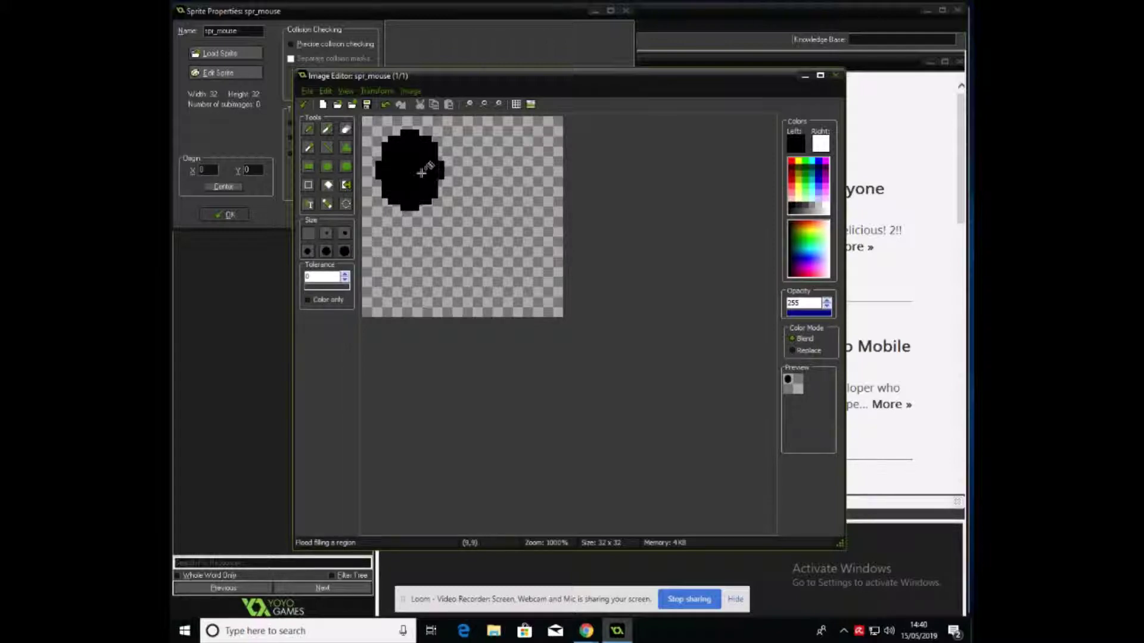
# - Move the black ear to the canvas's upper-right and paste a copy of it beside it as the other ear
pyautogui.click(308, 185)
pyautogui.moveTo(370, 121); pyautogui.dragTo(458, 230)
pyautogui.moveTo(417, 169); pyautogui.dragTo(513, 164)
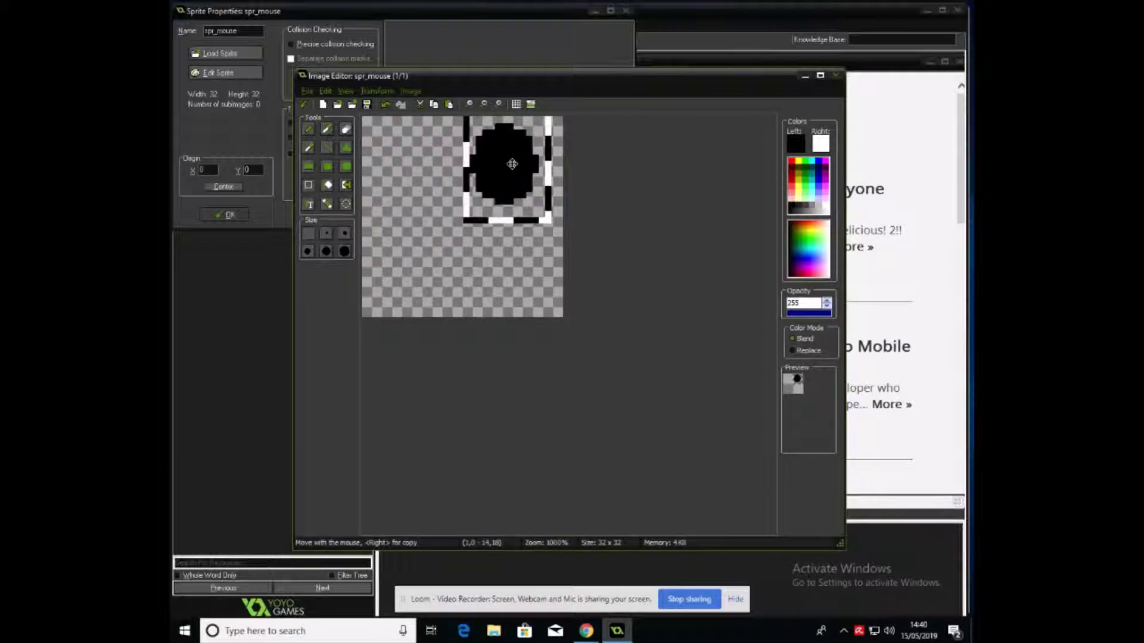
pyautogui.hotkey('ctrl', 'v')
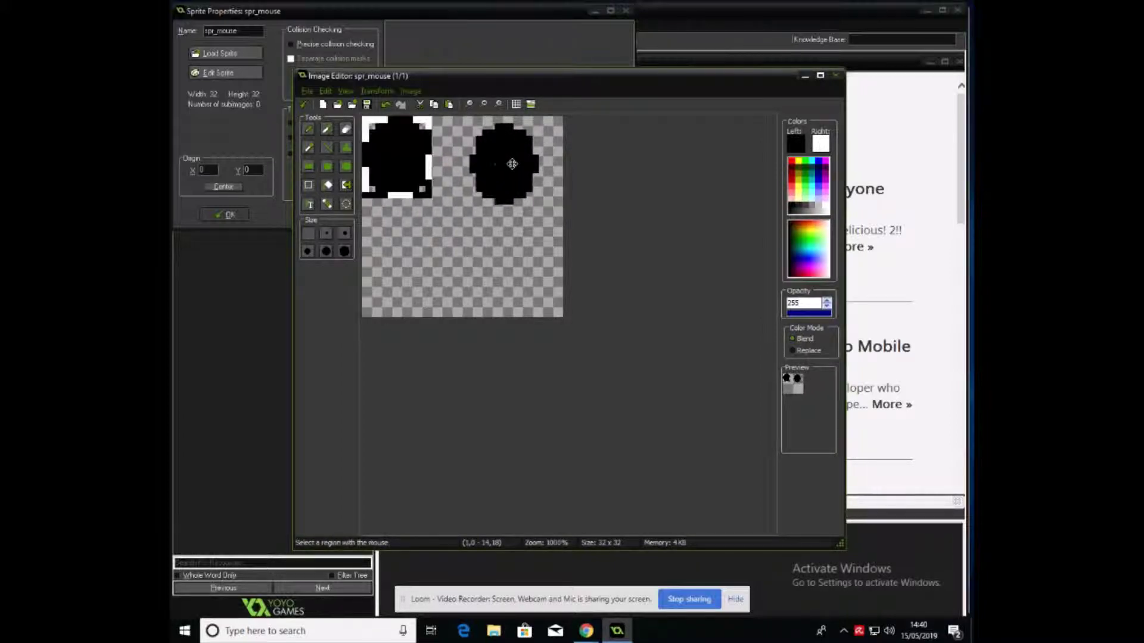
pyautogui.moveTo(396, 165); pyautogui.dragTo(414, 173)
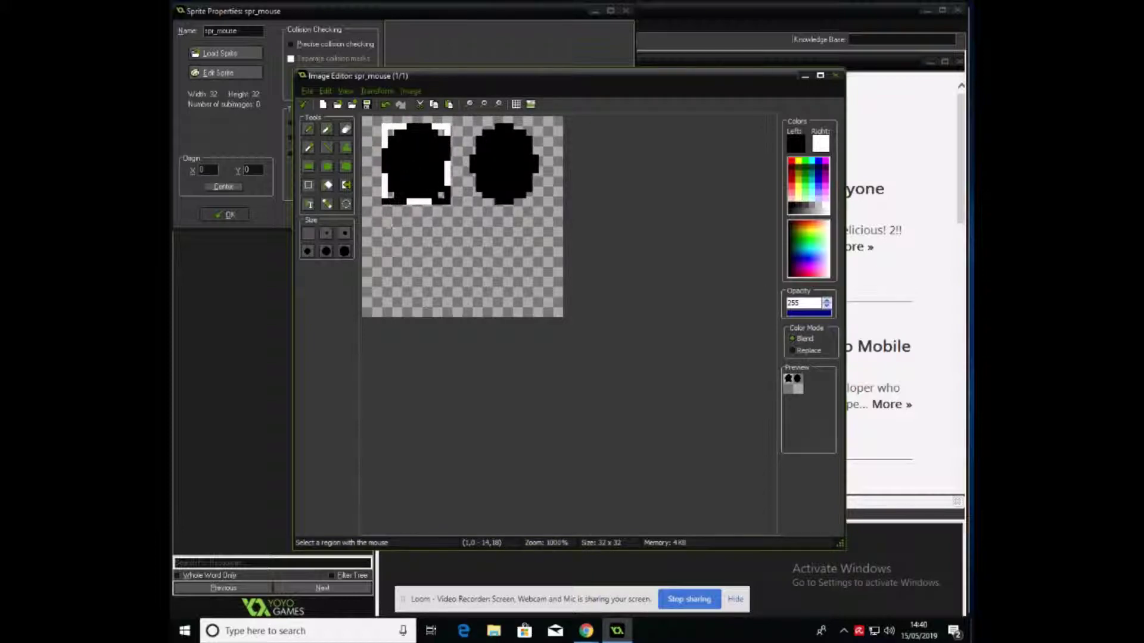
# - Draw a wide white ellipse with a black outline and move it centrally beneath the two ears as the face
pyautogui.click(327, 166)
pyautogui.moveTo(364, 224); pyautogui.dragTo(487, 323)
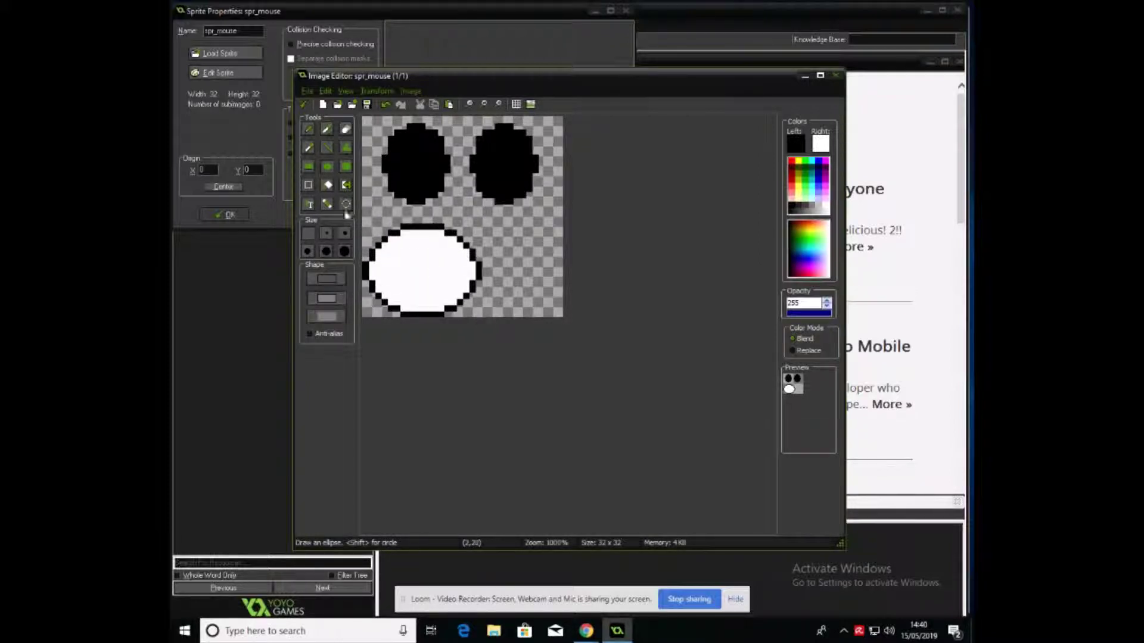
pyautogui.click(309, 187)
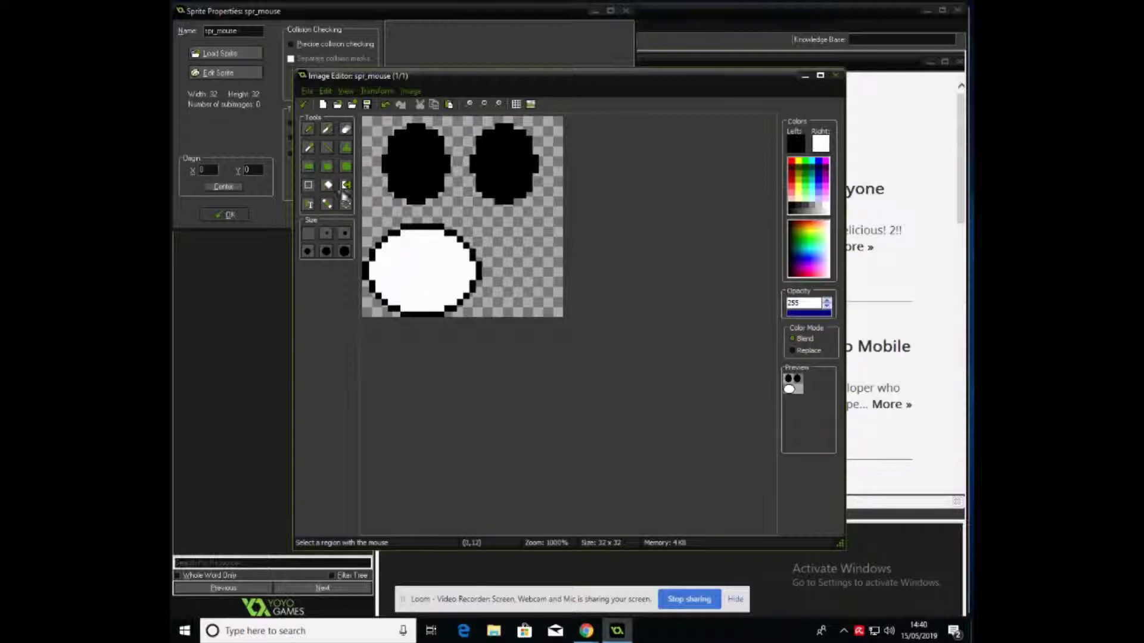
pyautogui.moveTo(365, 209); pyautogui.dragTo(493, 340)
pyautogui.moveTo(437, 273); pyautogui.dragTo(473, 245)
pyautogui.click(540, 275)
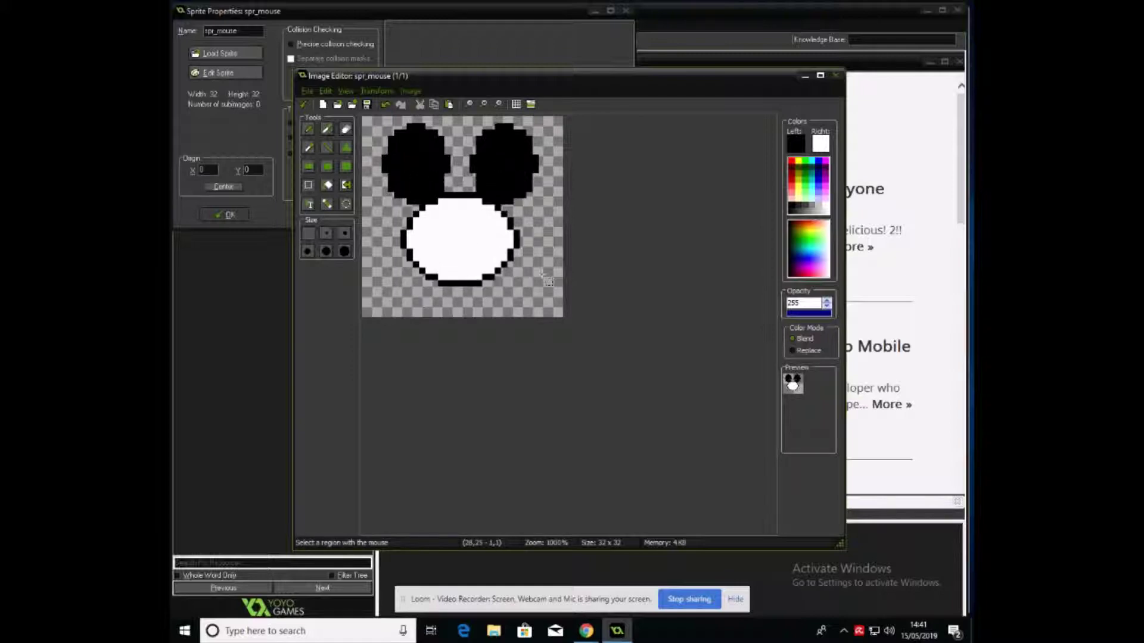
# - Draw an open smiling mouth on the face with lines, plus a small white oval eye with a black pupil in the canvas's lower-left
pyautogui.click(328, 153)
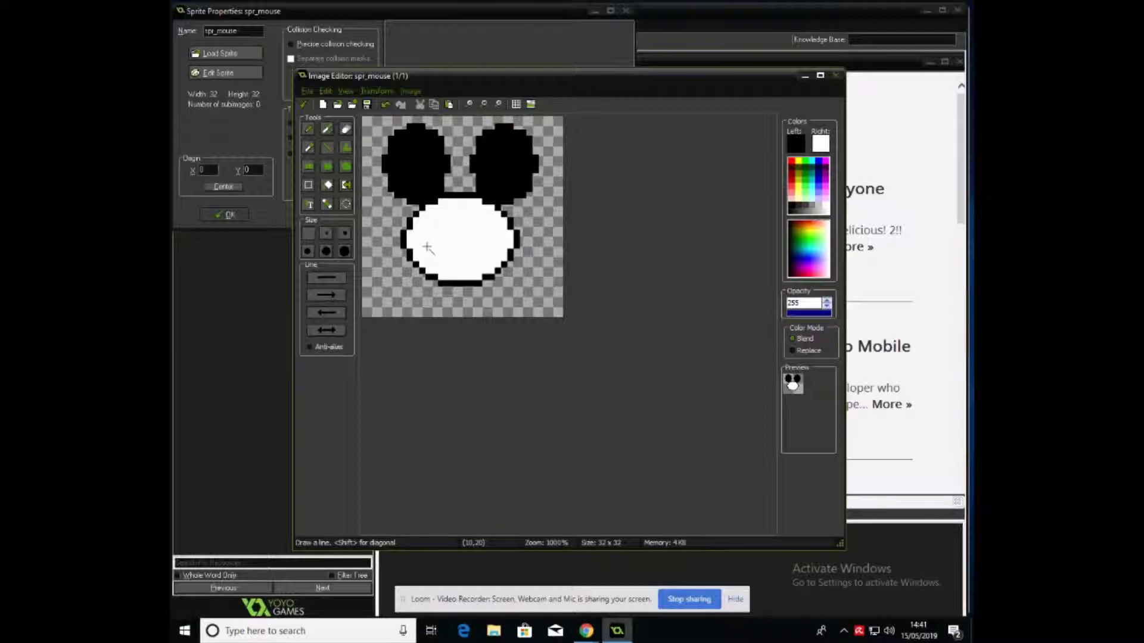
pyautogui.moveTo(427, 246)
pyautogui.mouseDown()
pyautogui.moveTo(494, 244)
pyautogui.moveTo(459, 271)
pyautogui.moveTo(427, 246)
pyautogui.mouseUp()
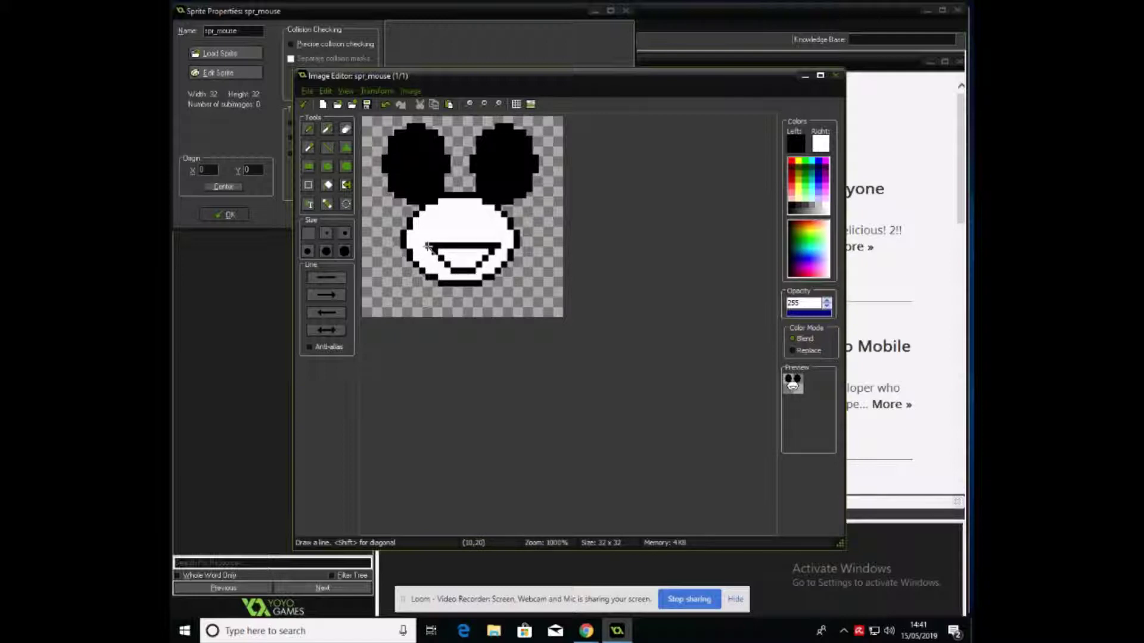
pyautogui.click(327, 167)
pyautogui.moveTo(373, 262); pyautogui.dragTo(410, 308)
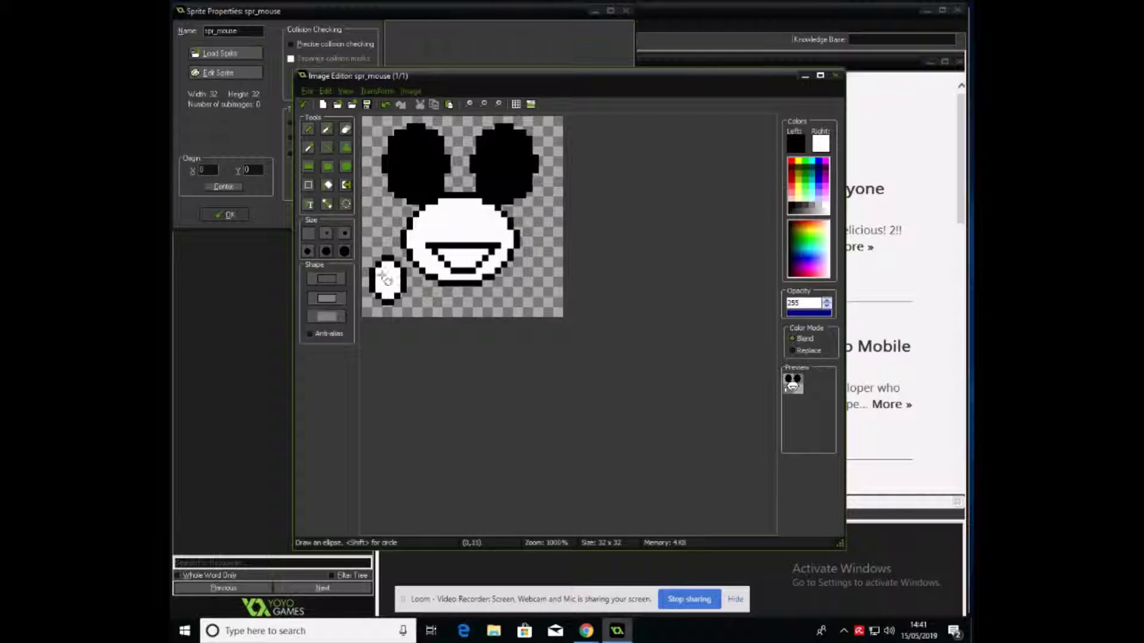
pyautogui.moveTo(382, 272); pyautogui.dragTo(398, 291)
# - Place two copies of the eye side by side above the mouth and delete the original eye
pyautogui.click(307, 186)
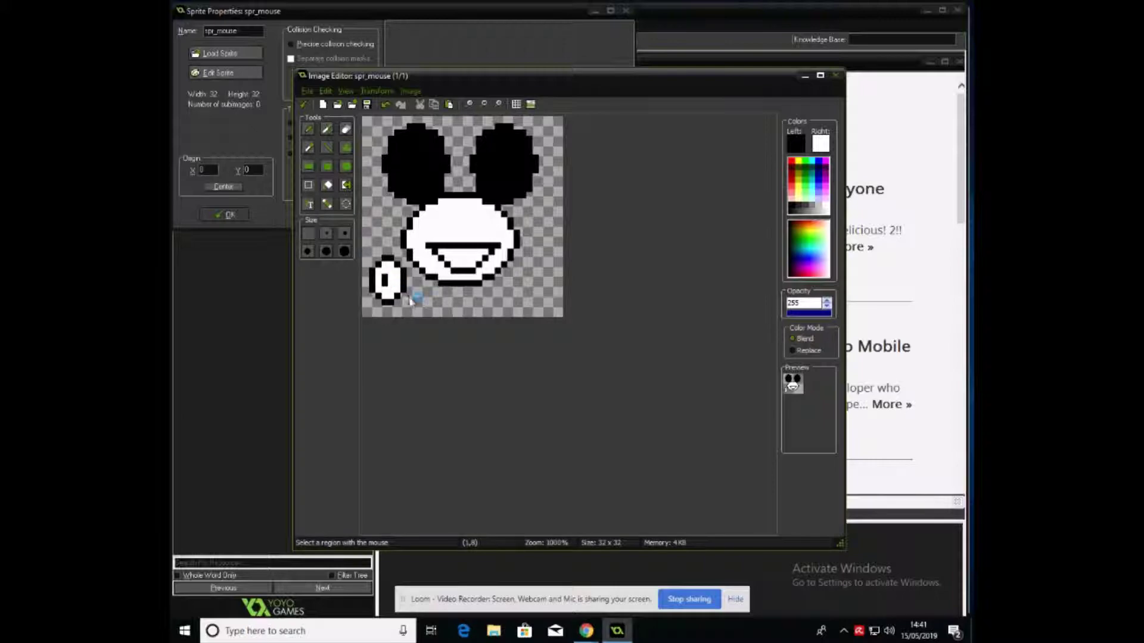
pyautogui.moveTo(411, 311)
pyautogui.mouseDown()
pyautogui.moveTo(363, 256)
pyautogui.moveTo(397, 292)
pyautogui.moveTo(396, 156)
pyautogui.moveTo(404, 183)
pyautogui.moveTo(473, 214)
pyautogui.mouseUp()
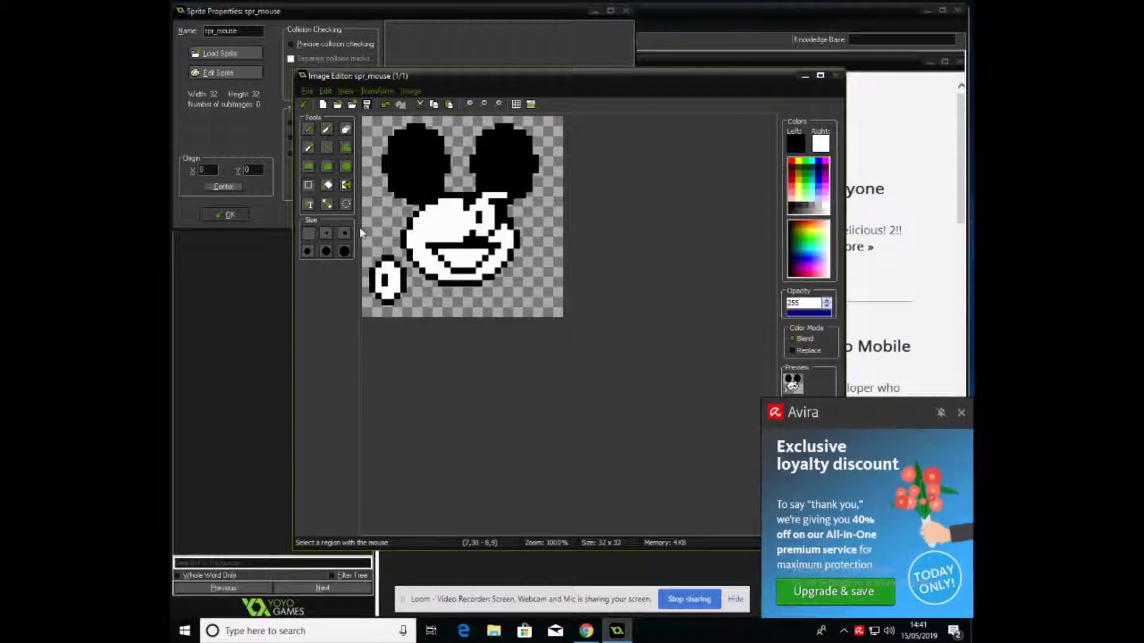
pyautogui.hotkey('ctrl', 'v')
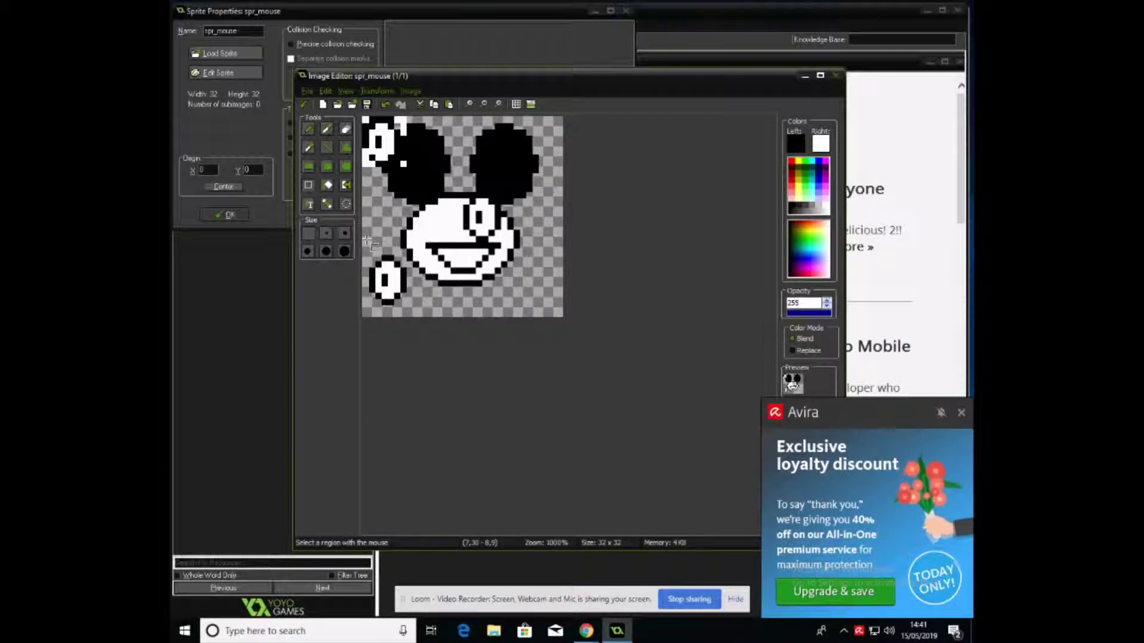
pyautogui.moveTo(389, 134); pyautogui.dragTo(445, 204)
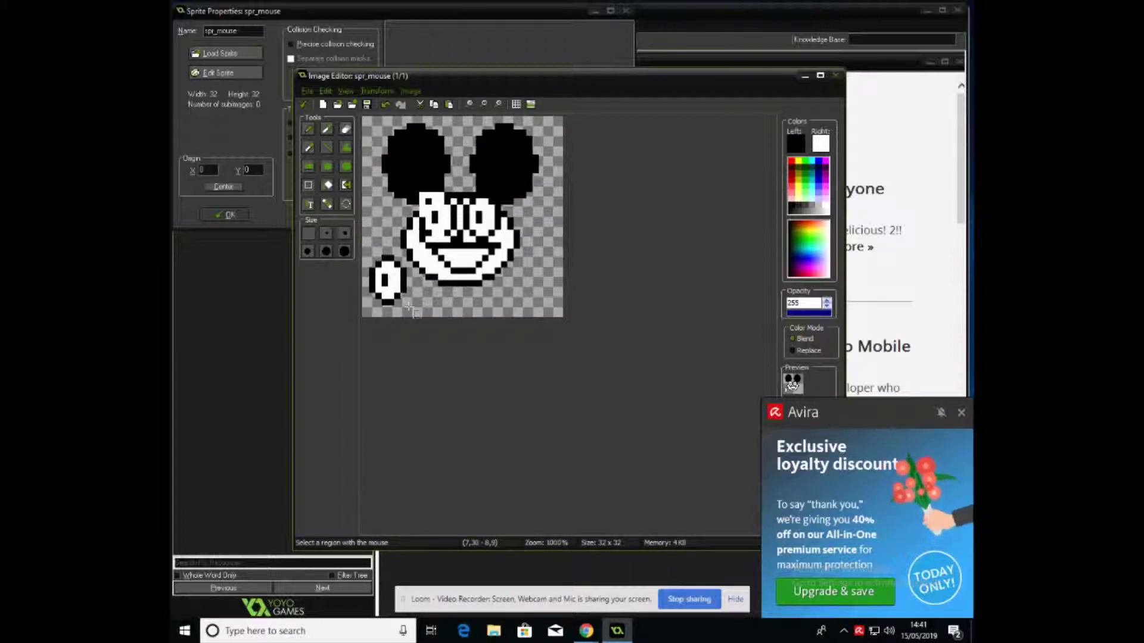
pyautogui.moveTo(410, 309); pyautogui.dragTo(362, 260)
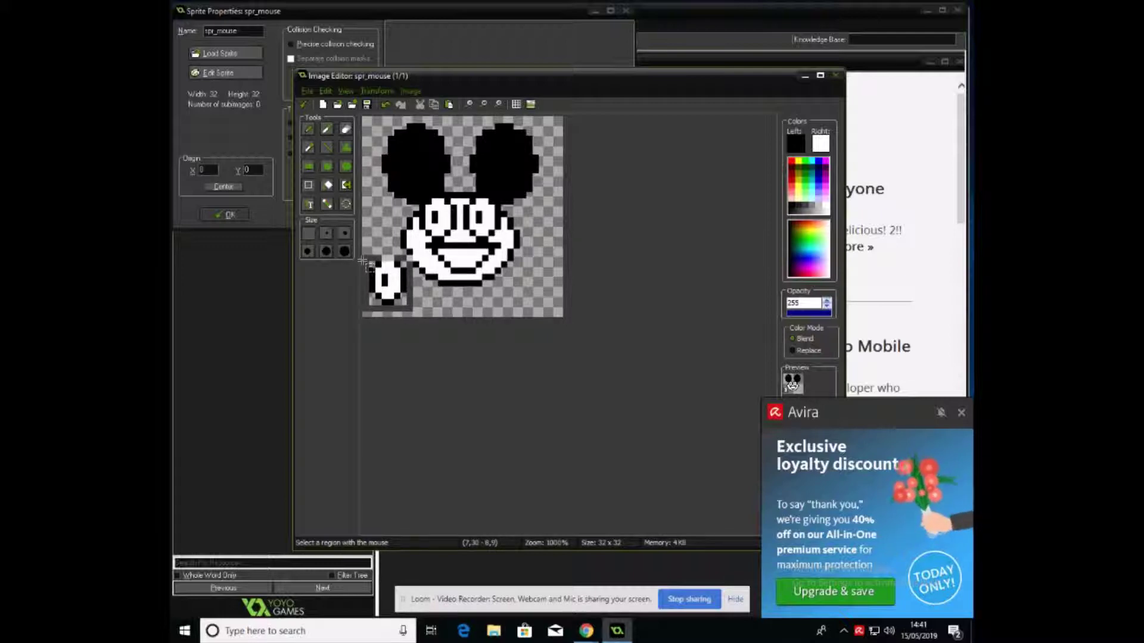
pyautogui.press('Delete')
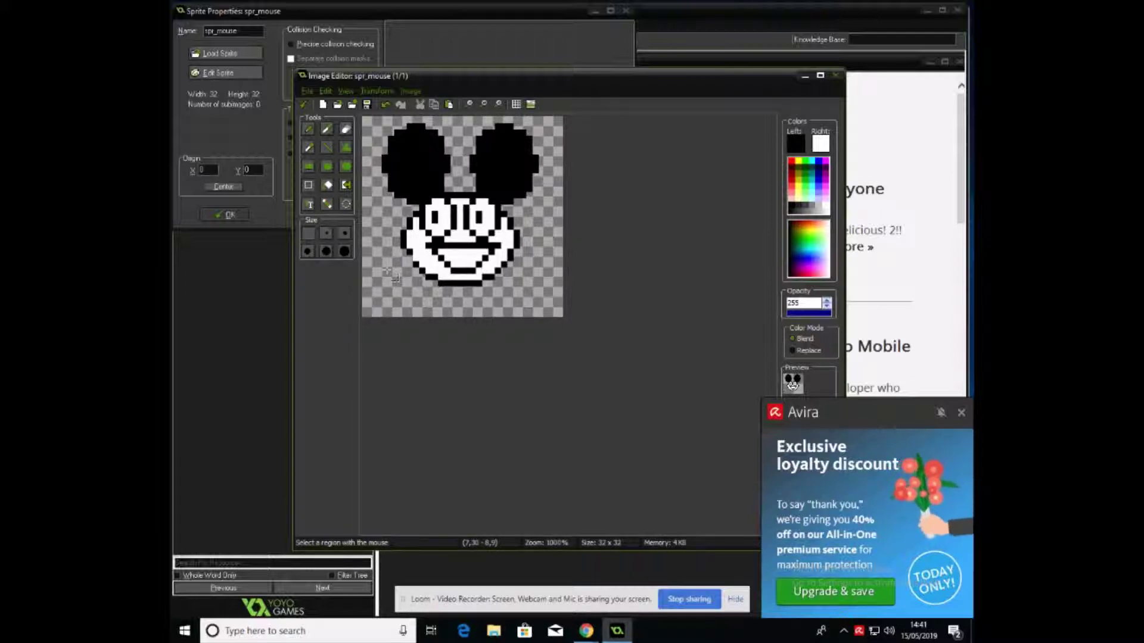
# - Pencil a nose and teeth onto the mouse face and apply the finished image to the sprite
pyautogui.click(308, 129)
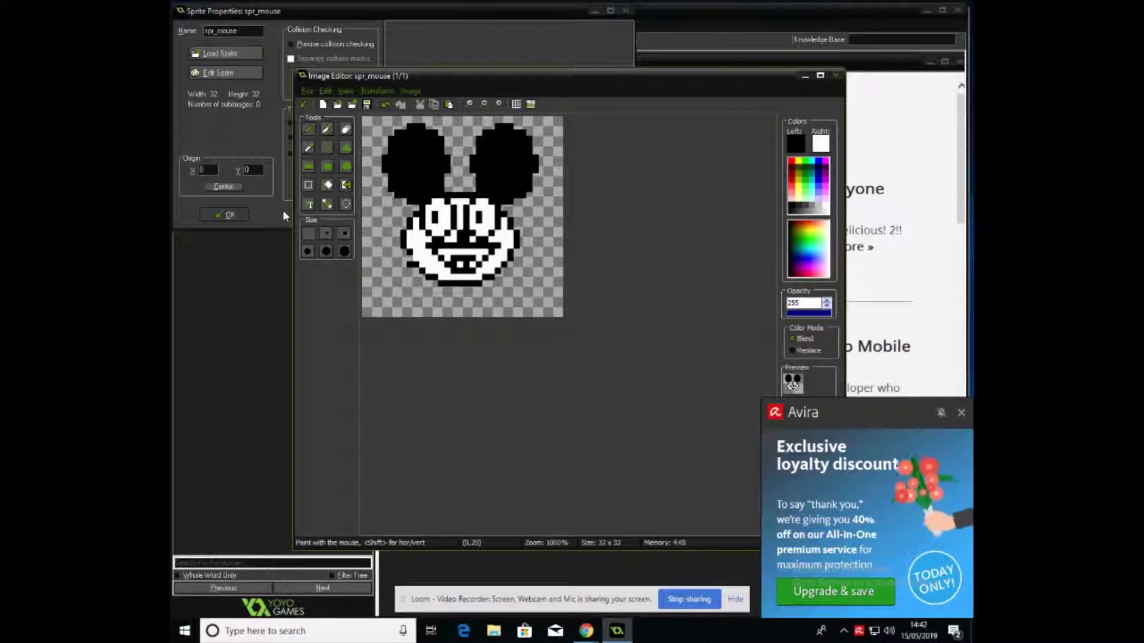
pyautogui.click(303, 106)
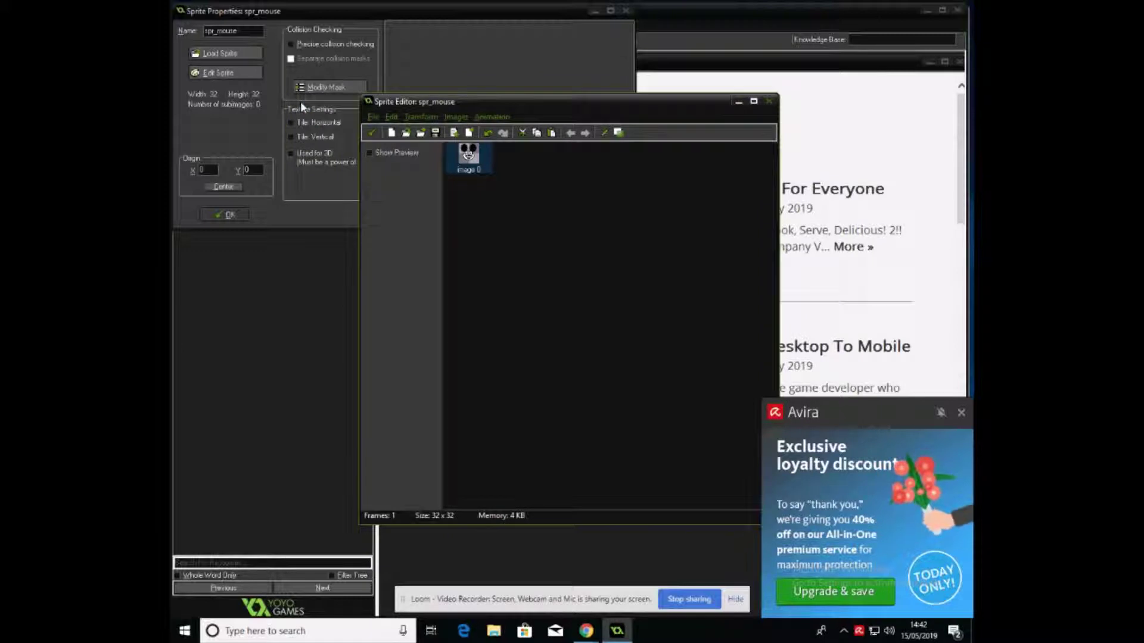
pyautogui.click(370, 133)
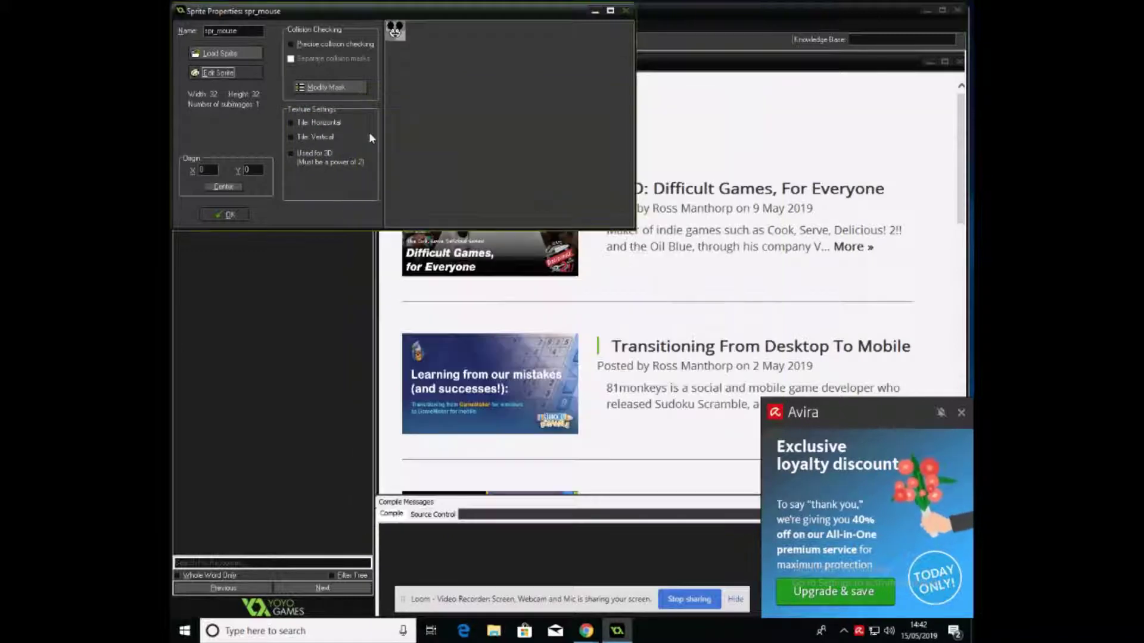
# - Centre the origin of spr_mouse and accept the sprite's properties
pyautogui.click(223, 186)
pyautogui.click(237, 215)
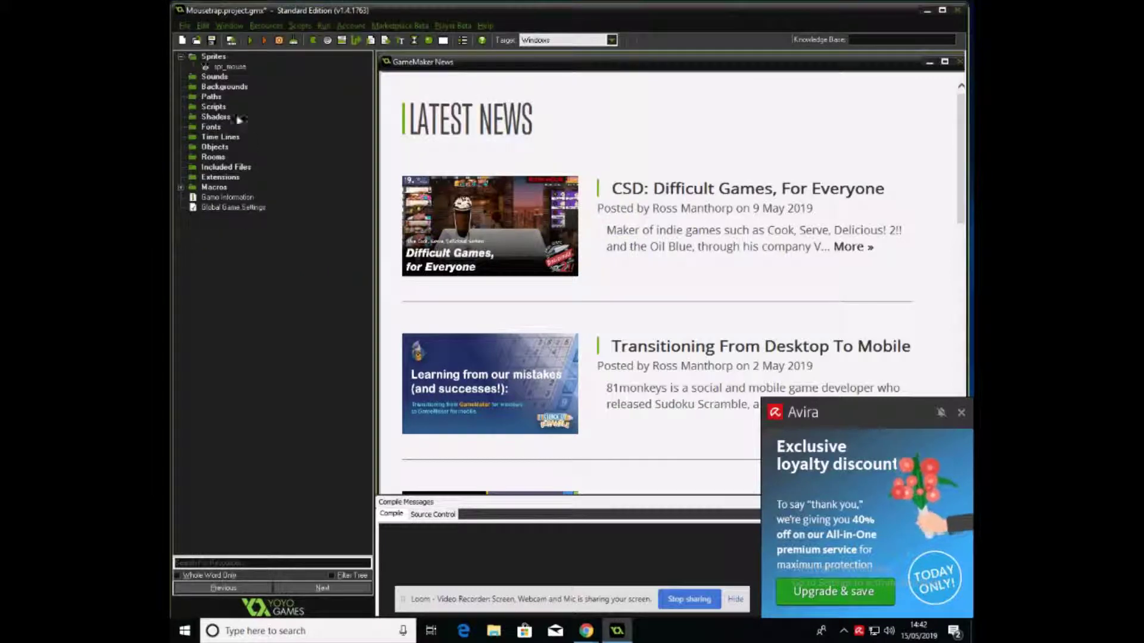
# - Duplicate the spr_mouse sprite and name the copy spr_cat
pyautogui.rightClick(228, 69)
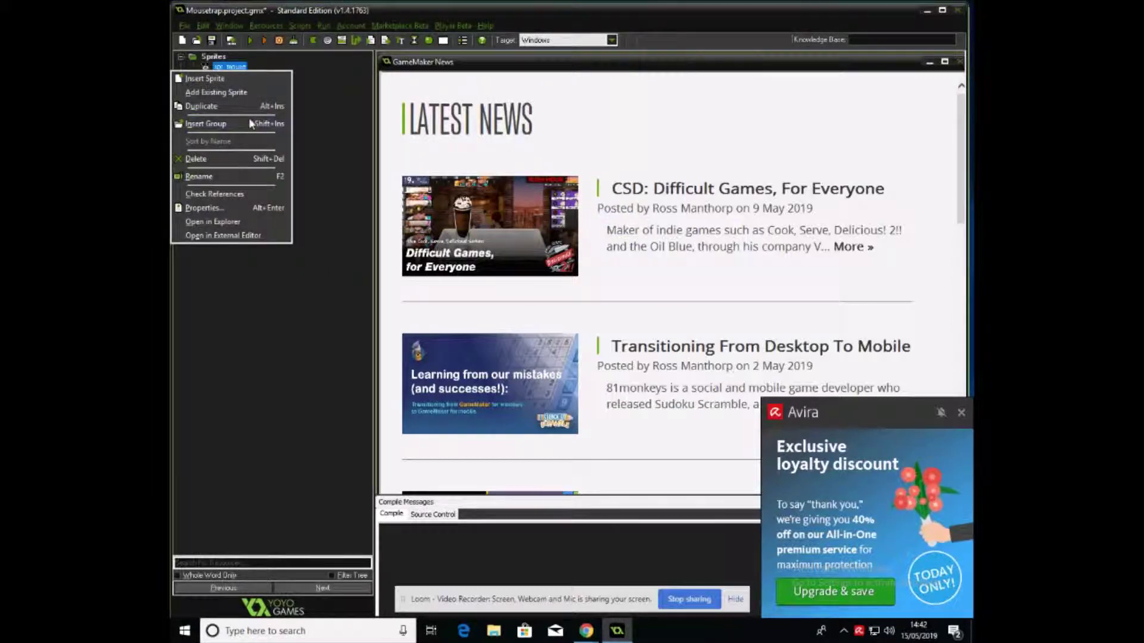
pyautogui.click(206, 108)
pyautogui.press('BackSpace')
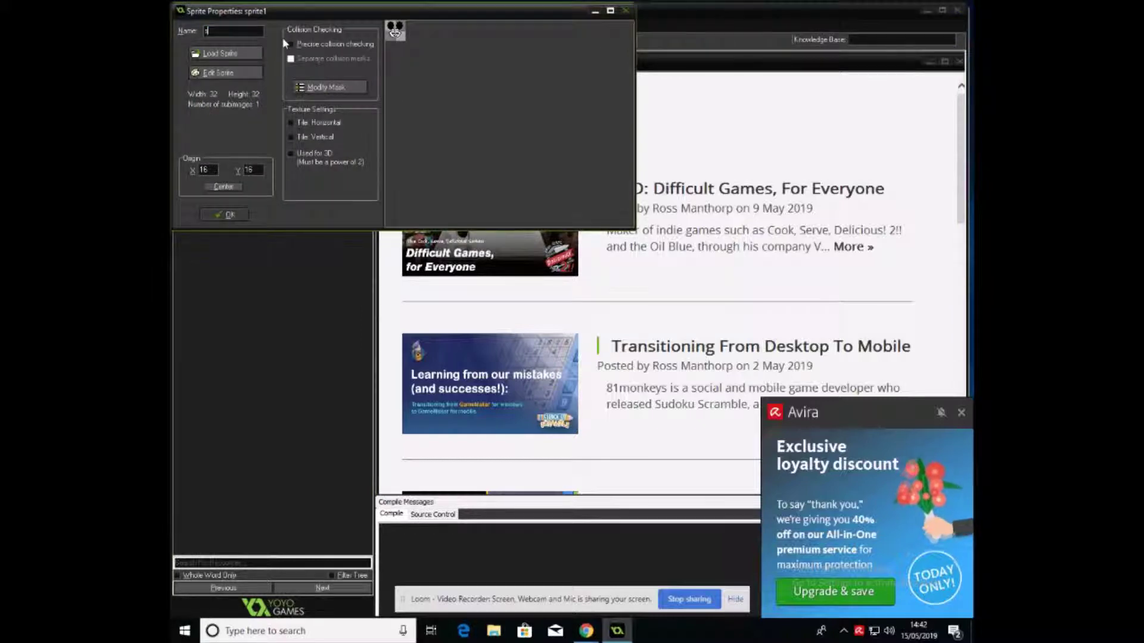
pyautogui.write('spr_ca')
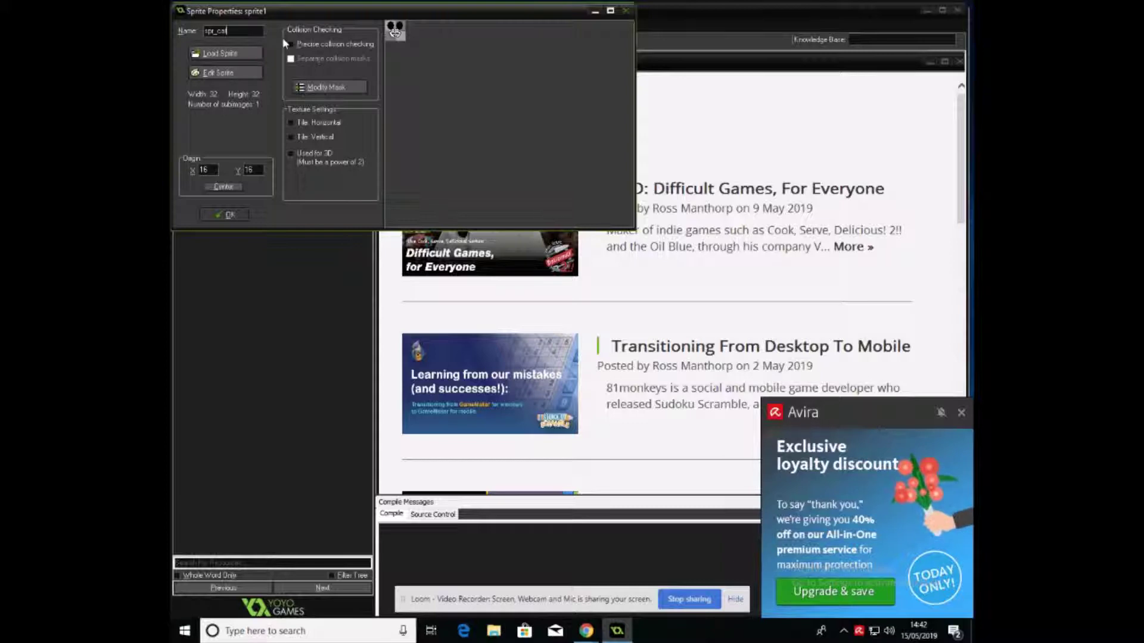
# - Open the spr_cat image for editing and draw black lines bridging the gaps between the ears and the head
pyautogui.click(199, 72)
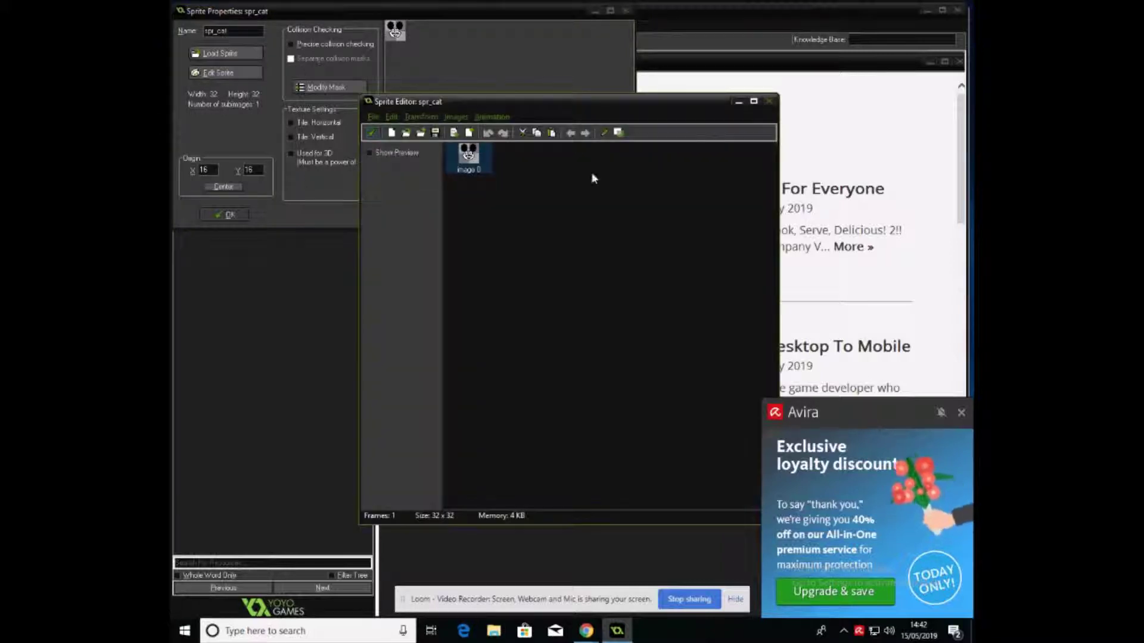
pyautogui.doubleClick(469, 156)
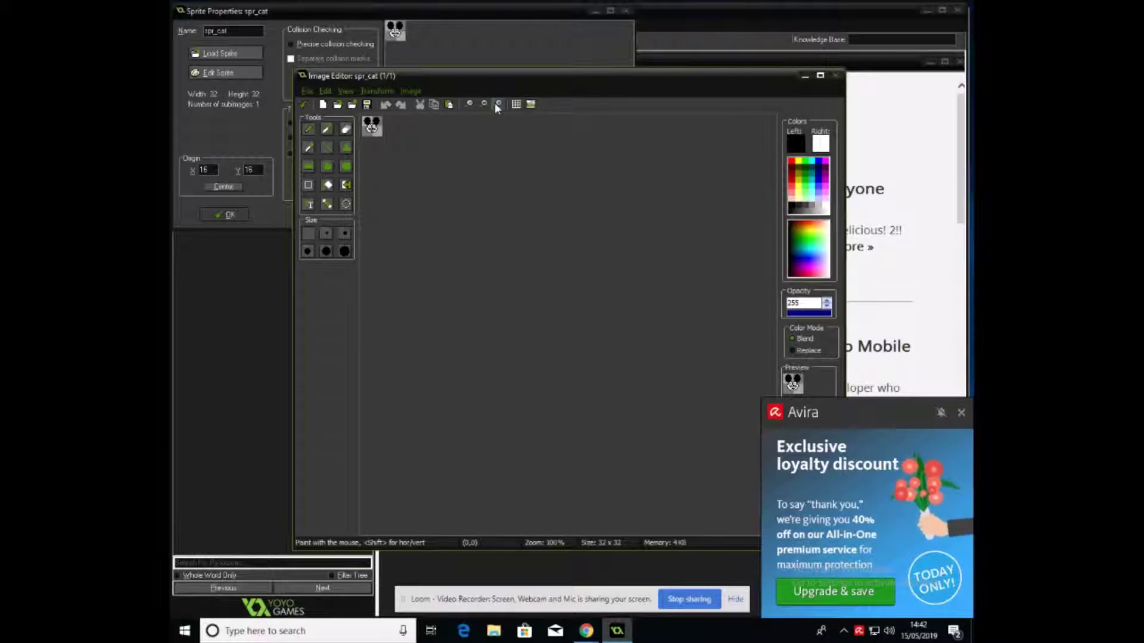
pyautogui.click(497, 105)
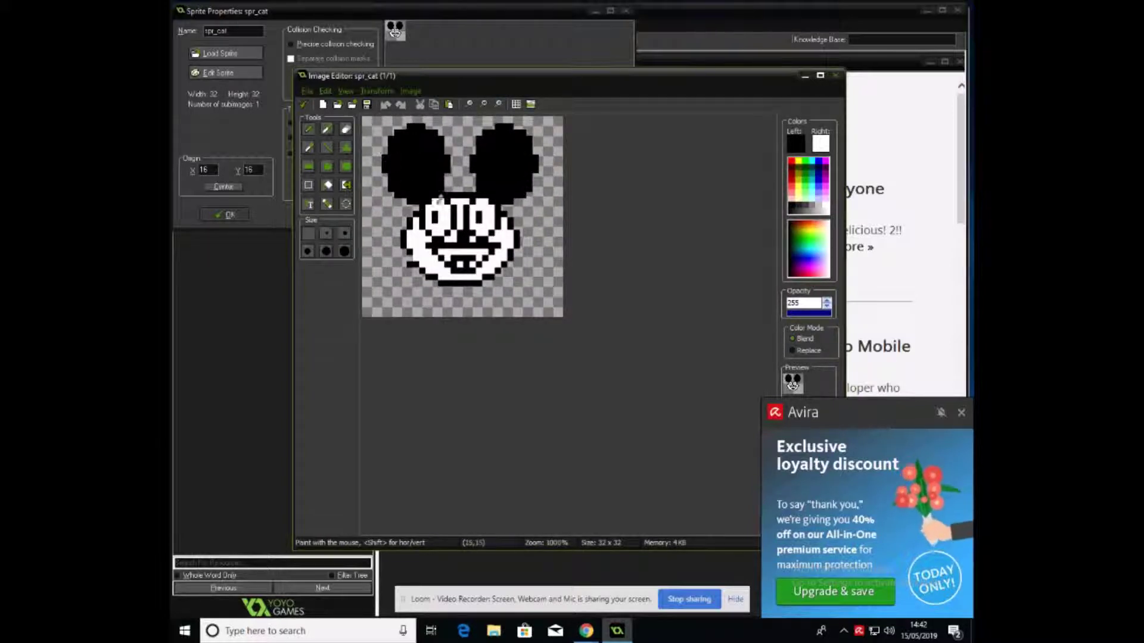
pyautogui.click(327, 148)
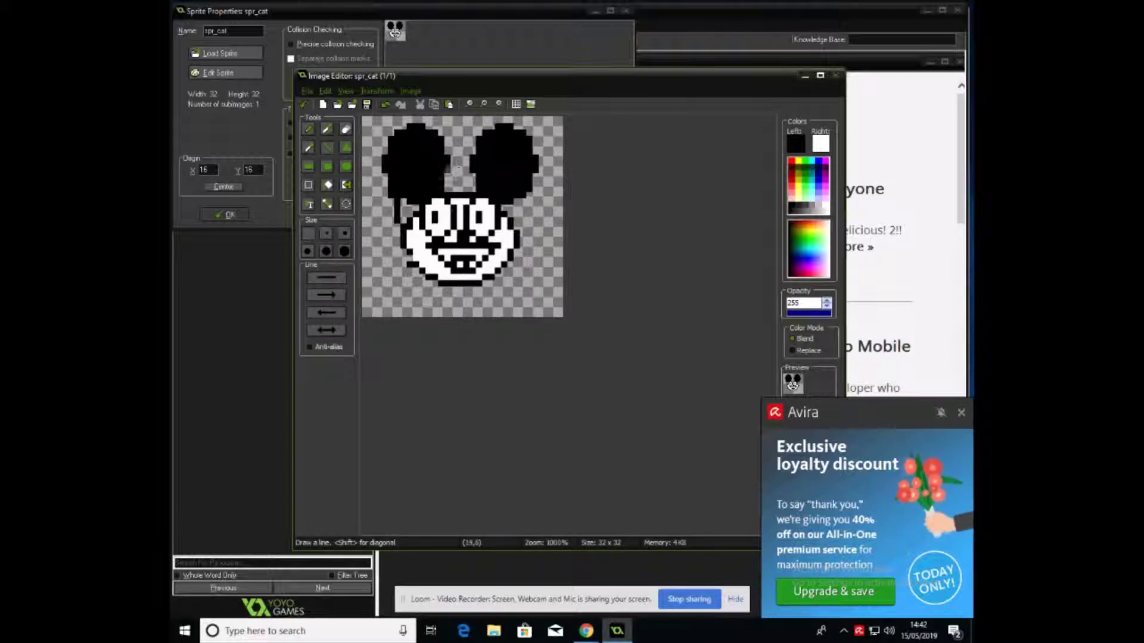
pyautogui.moveTo(452, 185); pyautogui.dragTo(460, 189)
pyautogui.moveTo(533, 193); pyautogui.dragTo(511, 223)
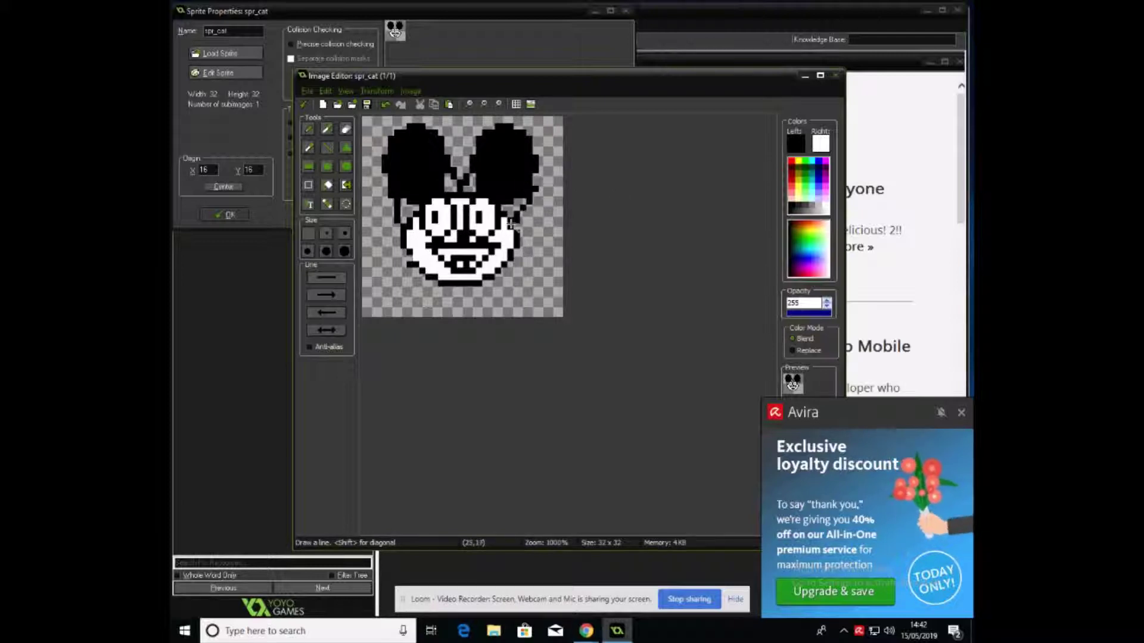
# - Flood-fill the gaps beside the ears, the white face and the area between the eyes with black
pyautogui.click(327, 185)
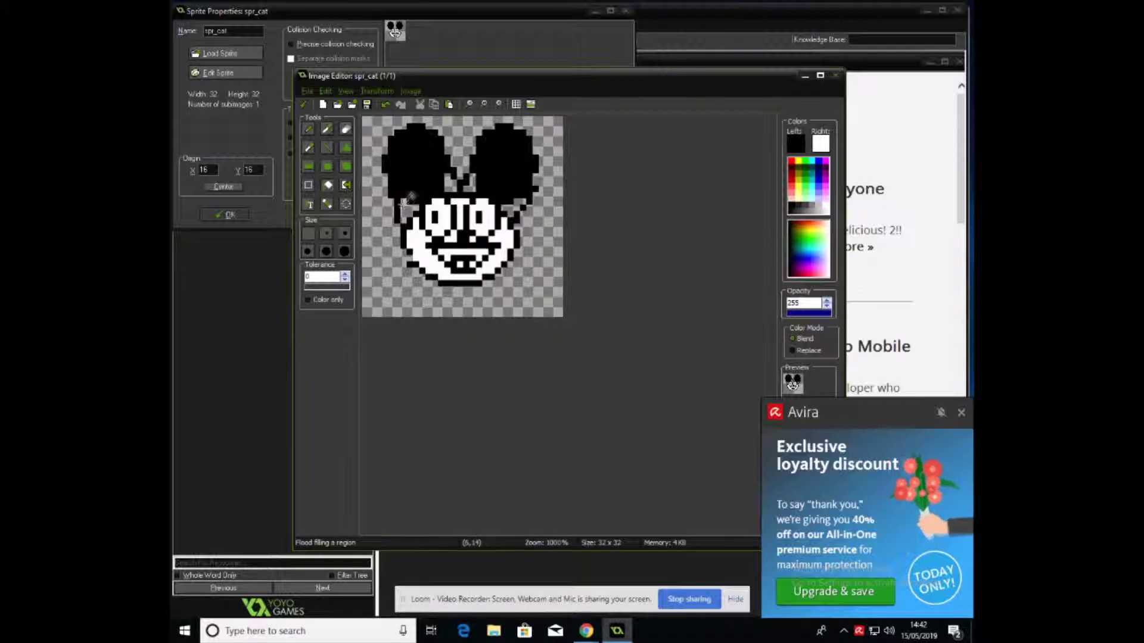
pyautogui.click(450, 182)
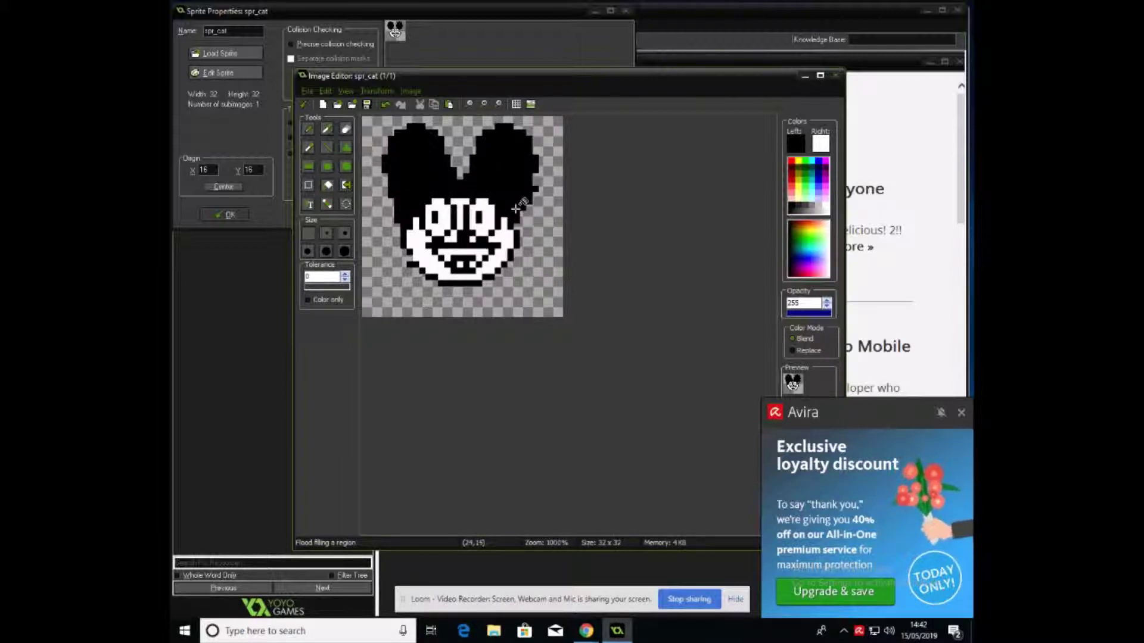
pyautogui.click(501, 240)
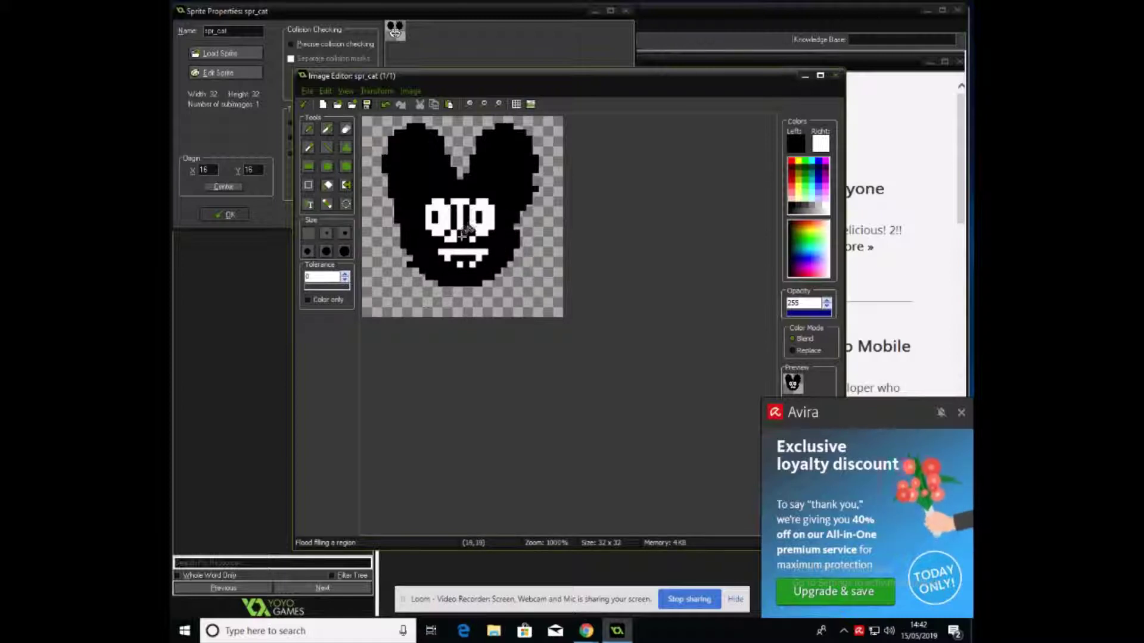
pyautogui.click(463, 203)
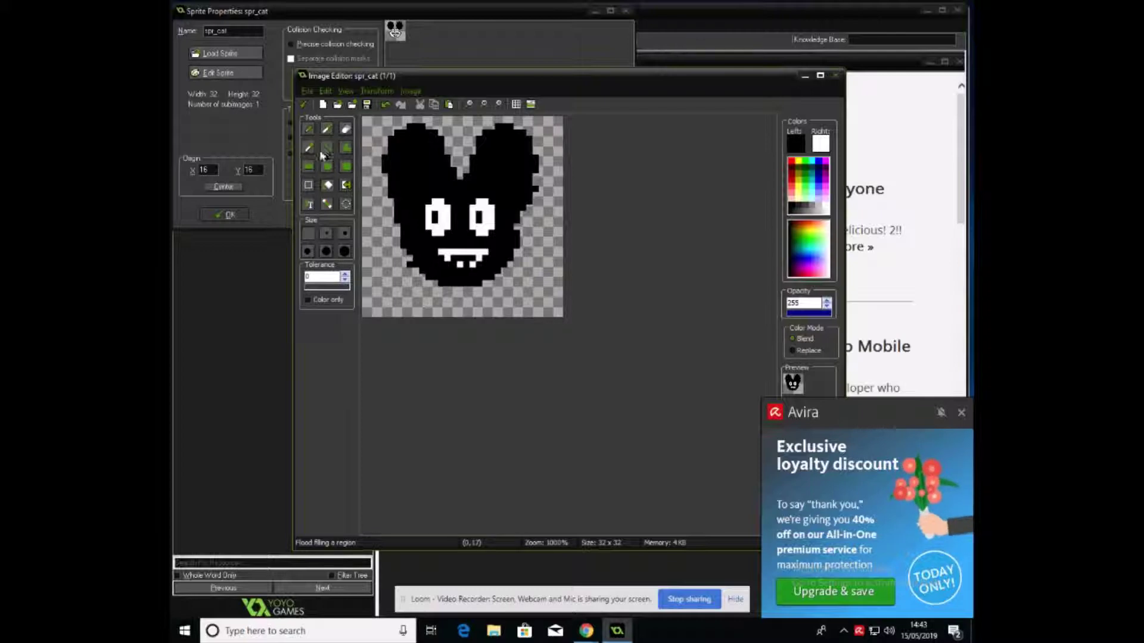
# - Set the left drawing colour to white and pencil a small nose between the cat's eyes and mouth
pyautogui.click(307, 133)
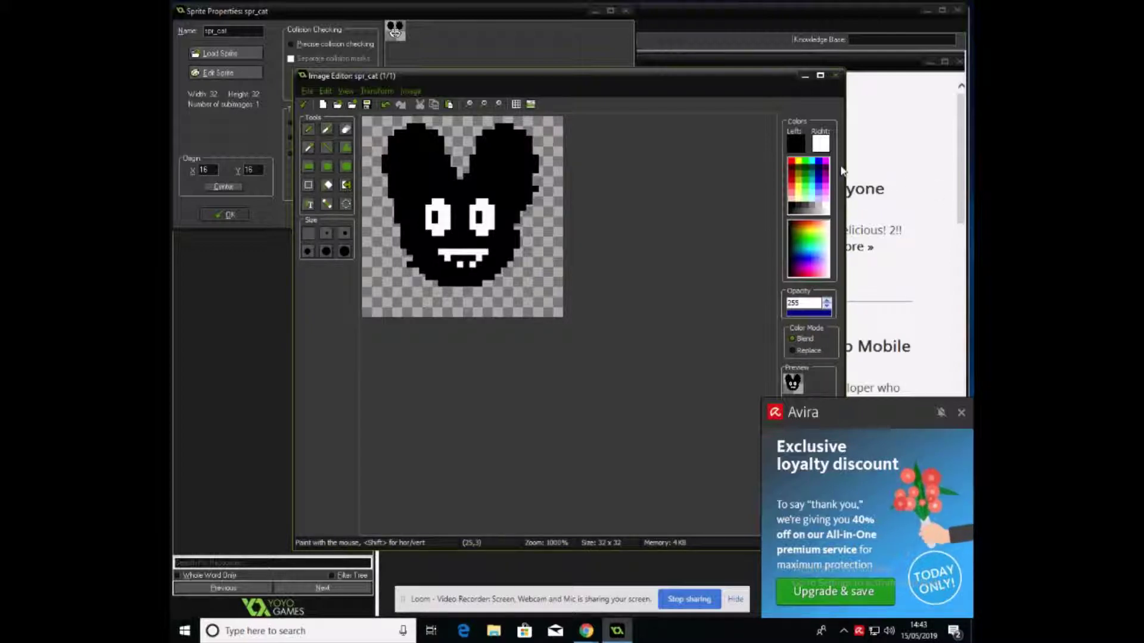
pyautogui.click(802, 138)
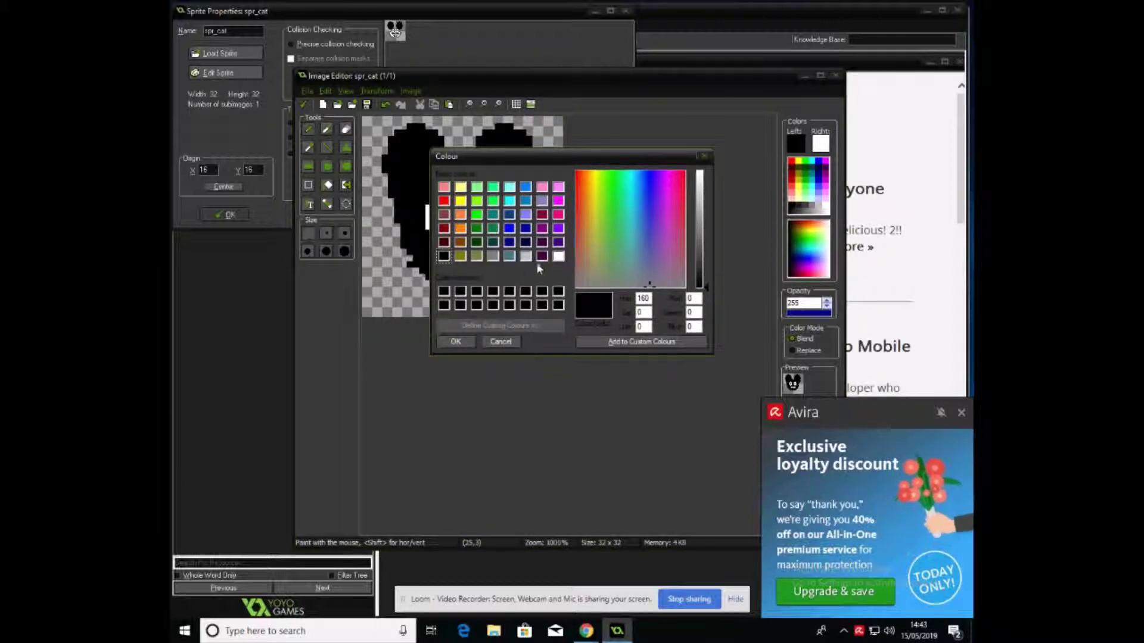
pyautogui.click(559, 257)
pyautogui.click(455, 341)
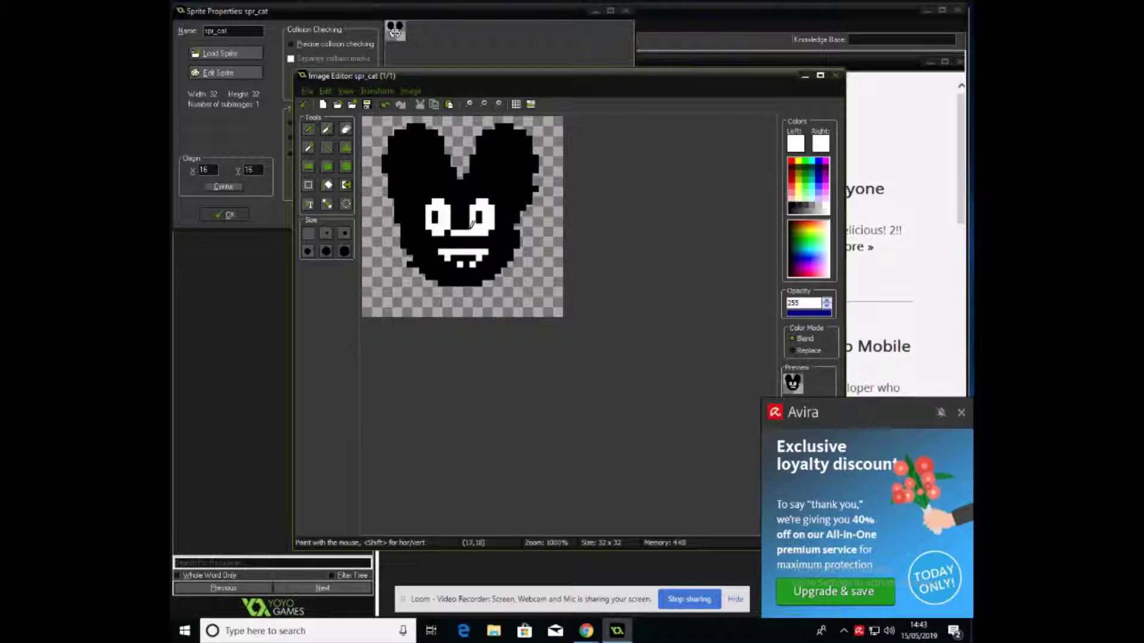
pyautogui.click(466, 241)
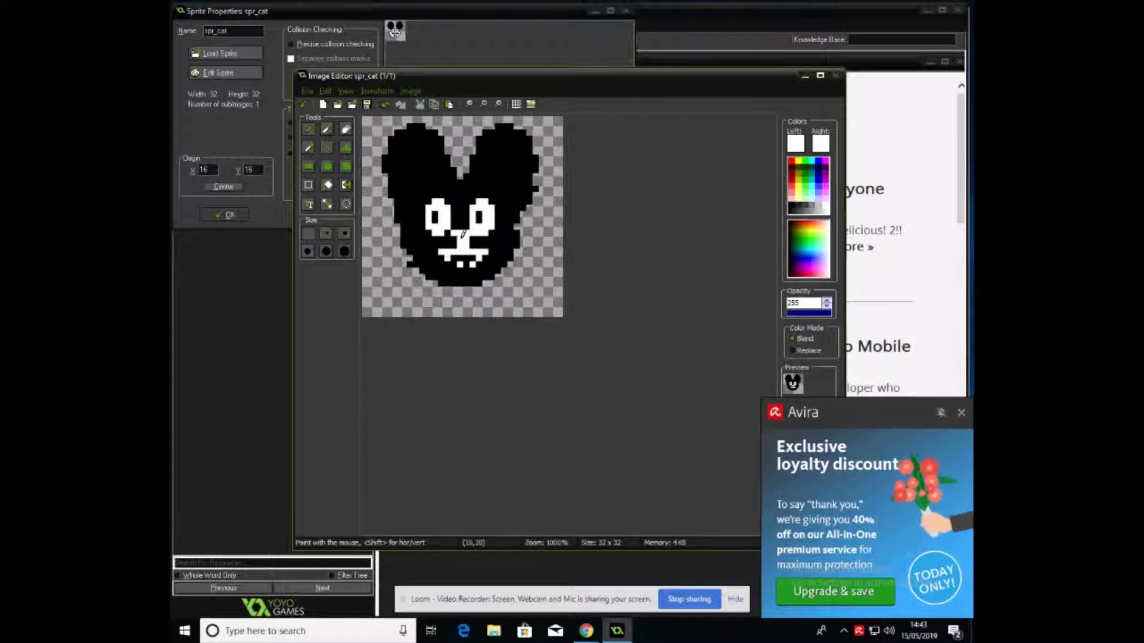
# - Pencil white whiskers outward from the nose on both sides of the cat's face
pyautogui.moveTo(471, 244); pyautogui.dragTo(571, 251)
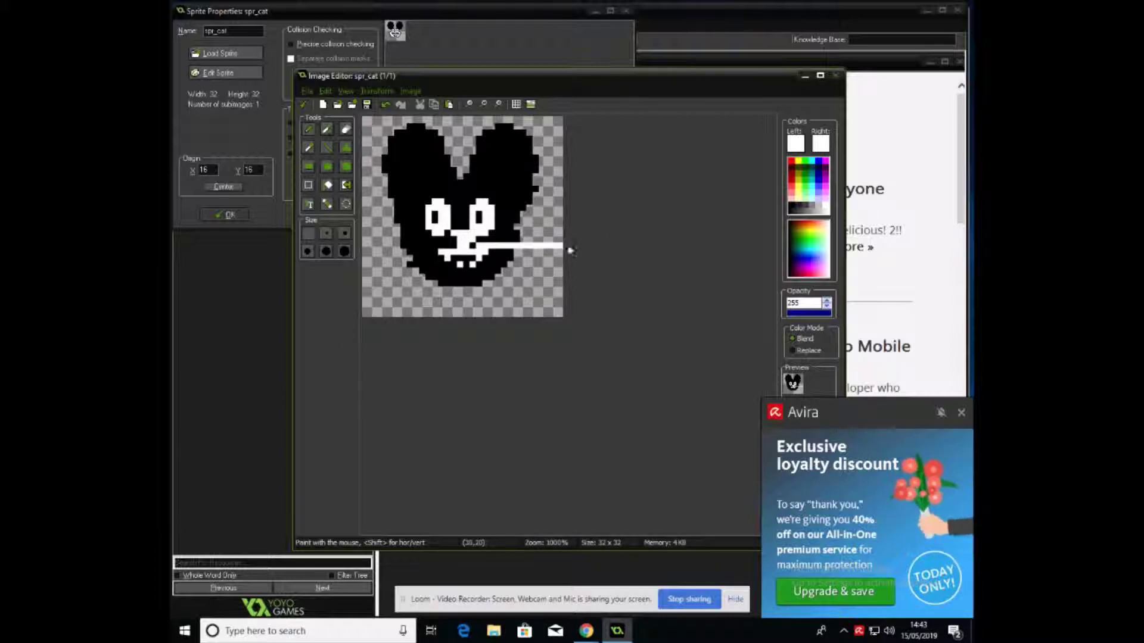
pyautogui.moveTo(455, 242)
pyautogui.mouseDown()
pyautogui.moveTo(362, 247)
pyautogui.moveTo(426, 245)
pyautogui.moveTo(385, 239)
pyautogui.mouseUp()
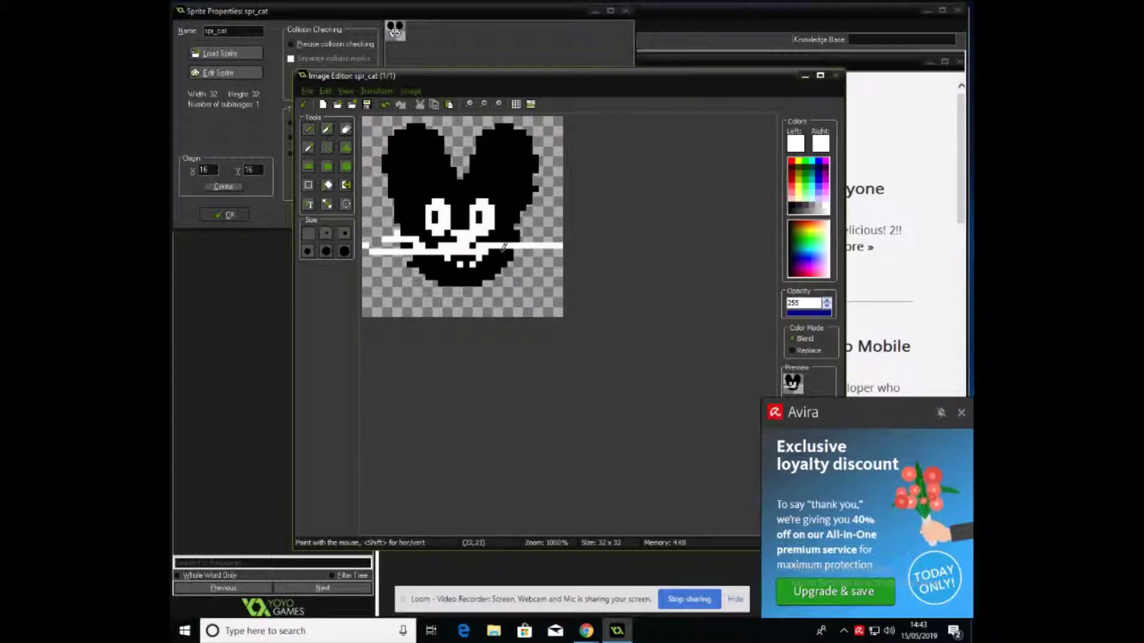
pyautogui.moveTo(504, 238); pyautogui.dragTo(554, 222)
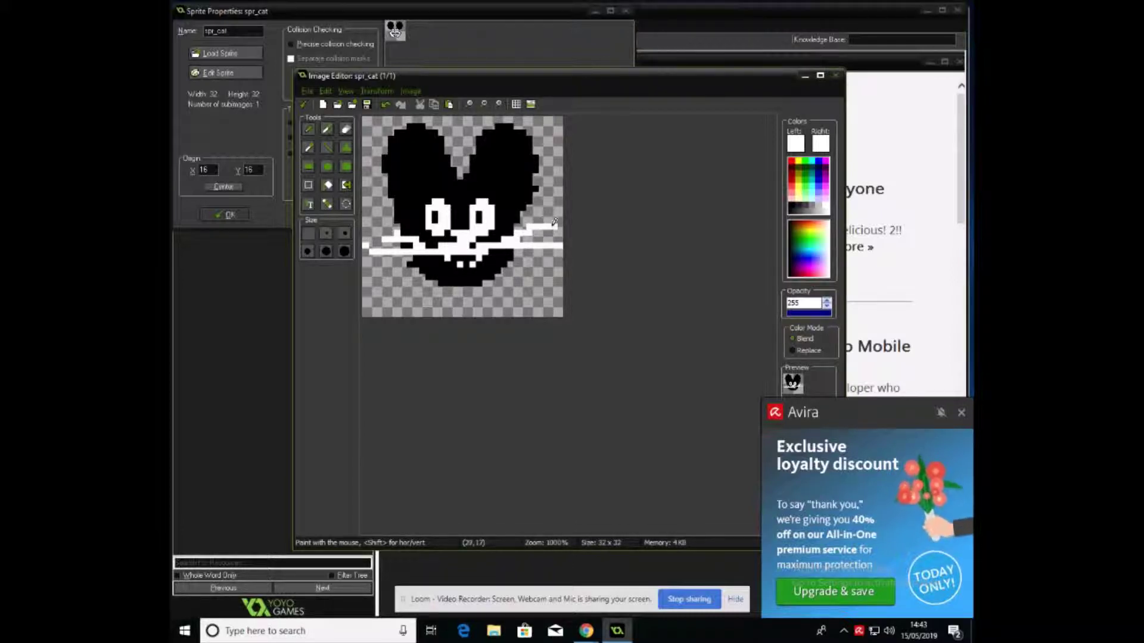
pyautogui.moveTo(506, 257); pyautogui.dragTo(560, 261)
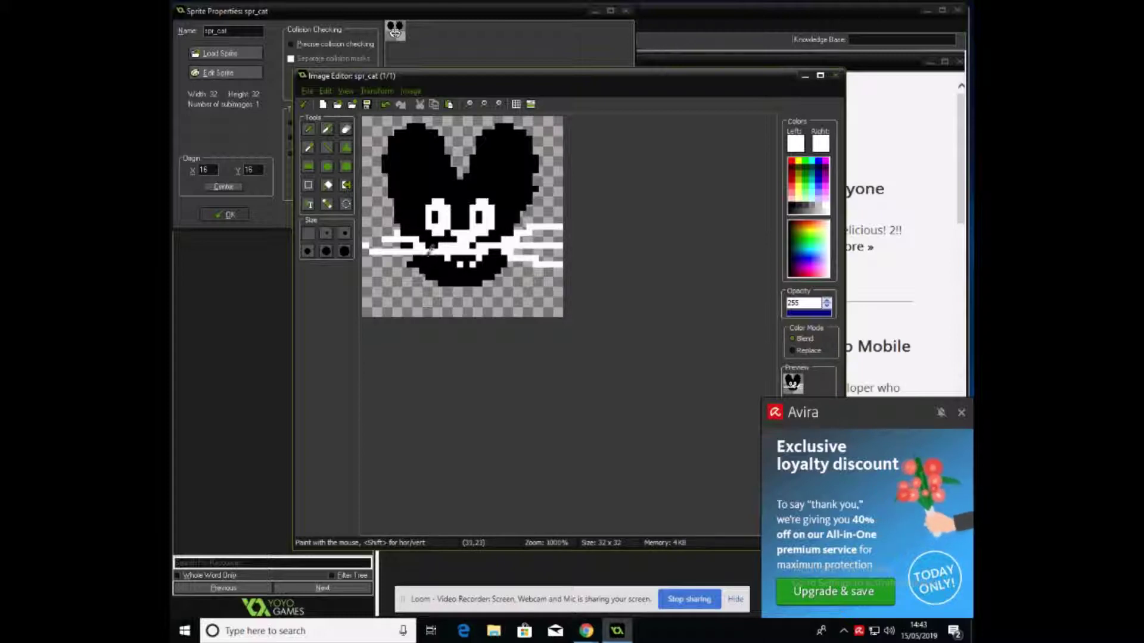
pyautogui.moveTo(423, 255); pyautogui.dragTo(382, 268)
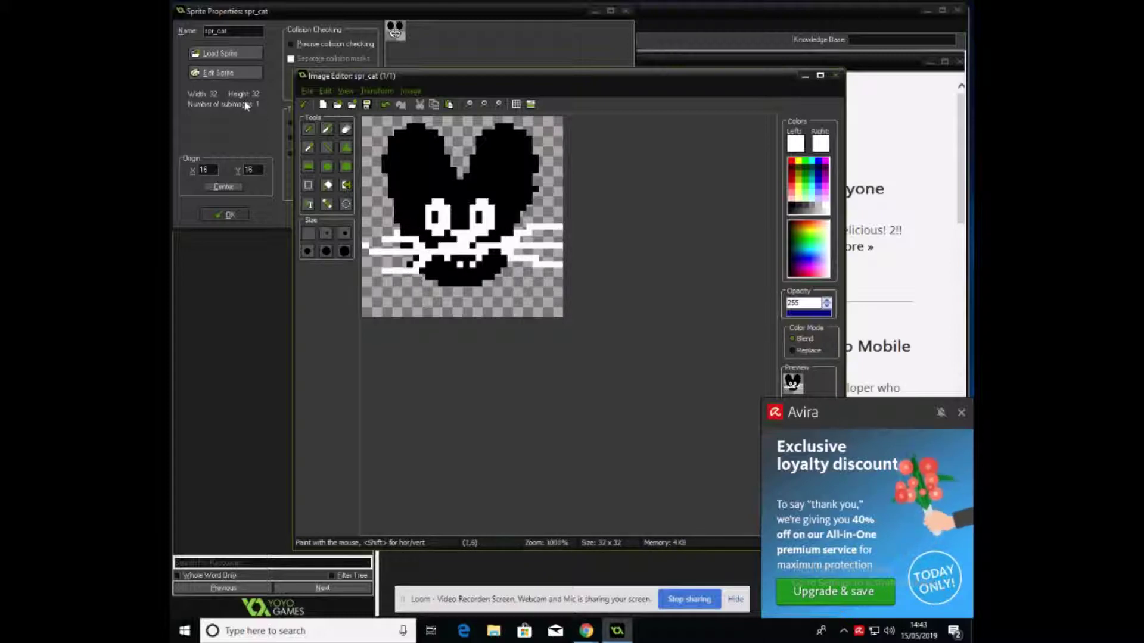
# - Apply the finished cat image to spr_cat and accept the sprite's properties
pyautogui.click(303, 104)
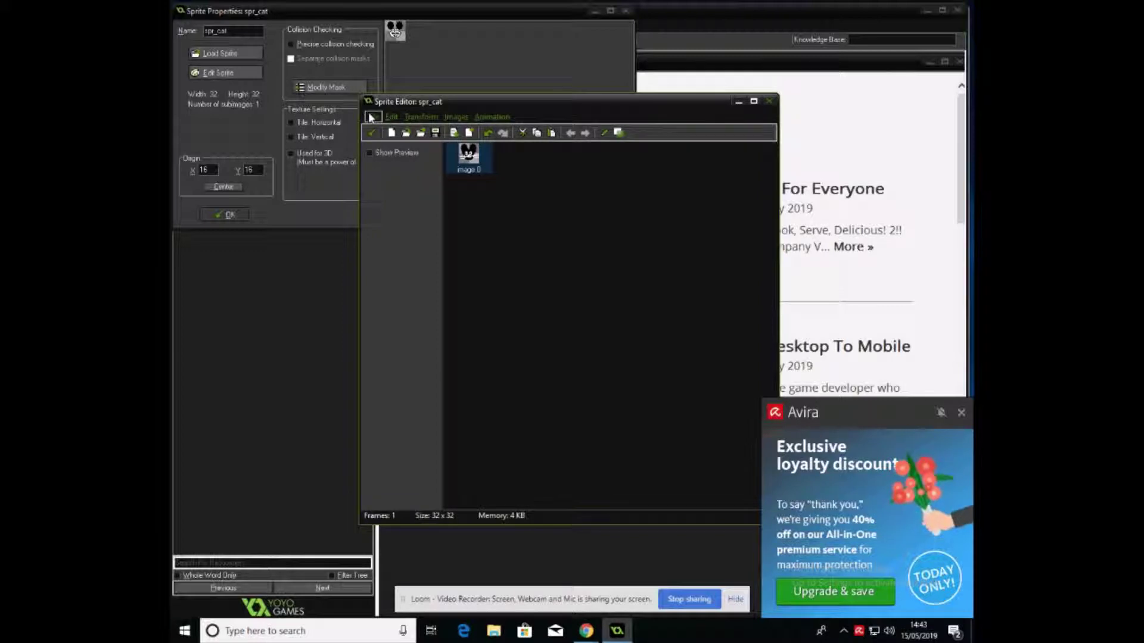
pyautogui.click(371, 132)
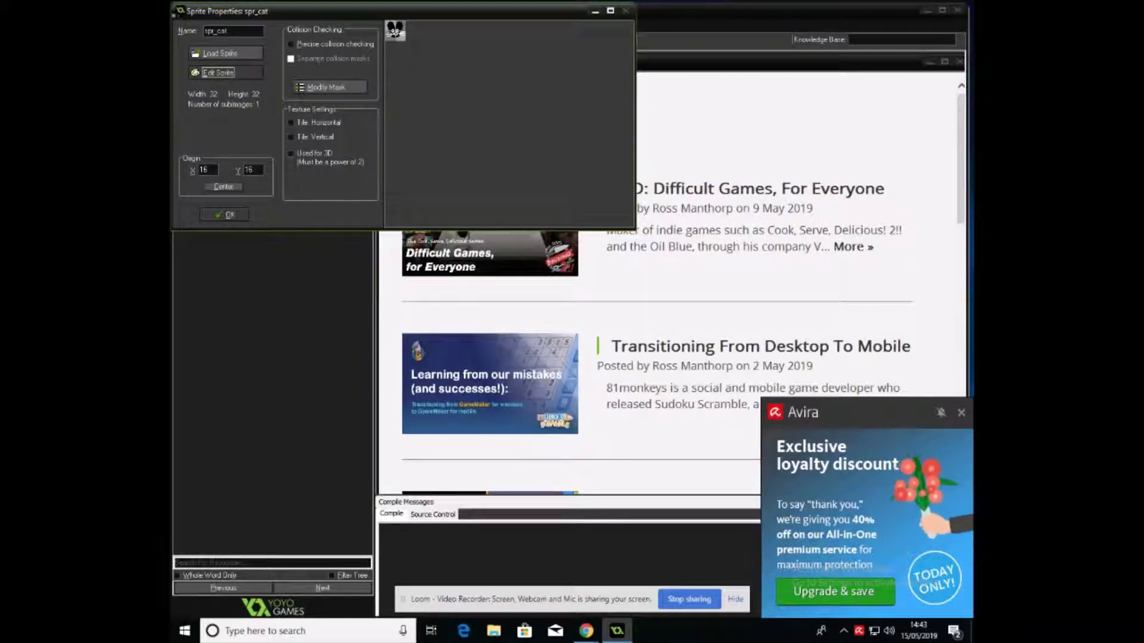
pyautogui.click(227, 214)
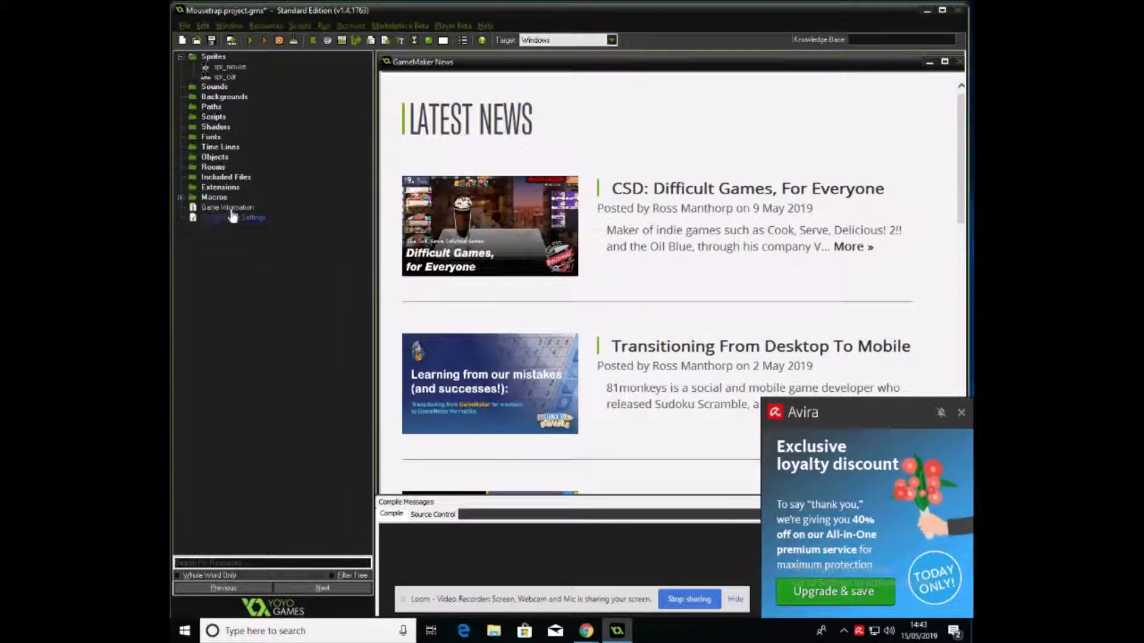
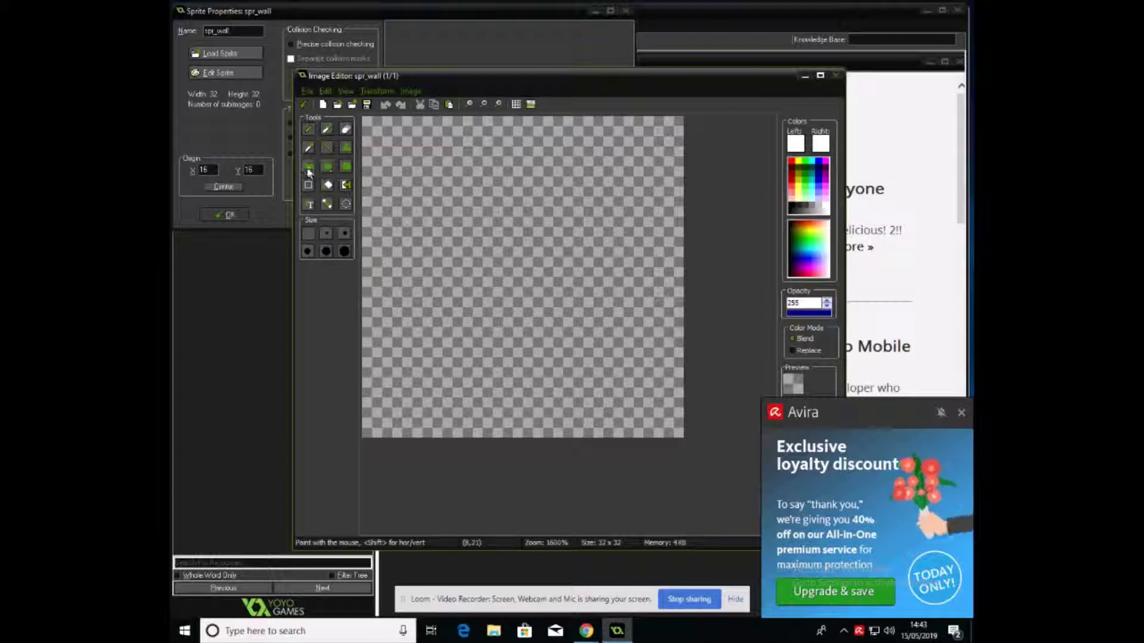
# - Draw a white square with a black outline, about 26 × 26 pixels, centred on the spr_wall image
pyautogui.click(308, 167)
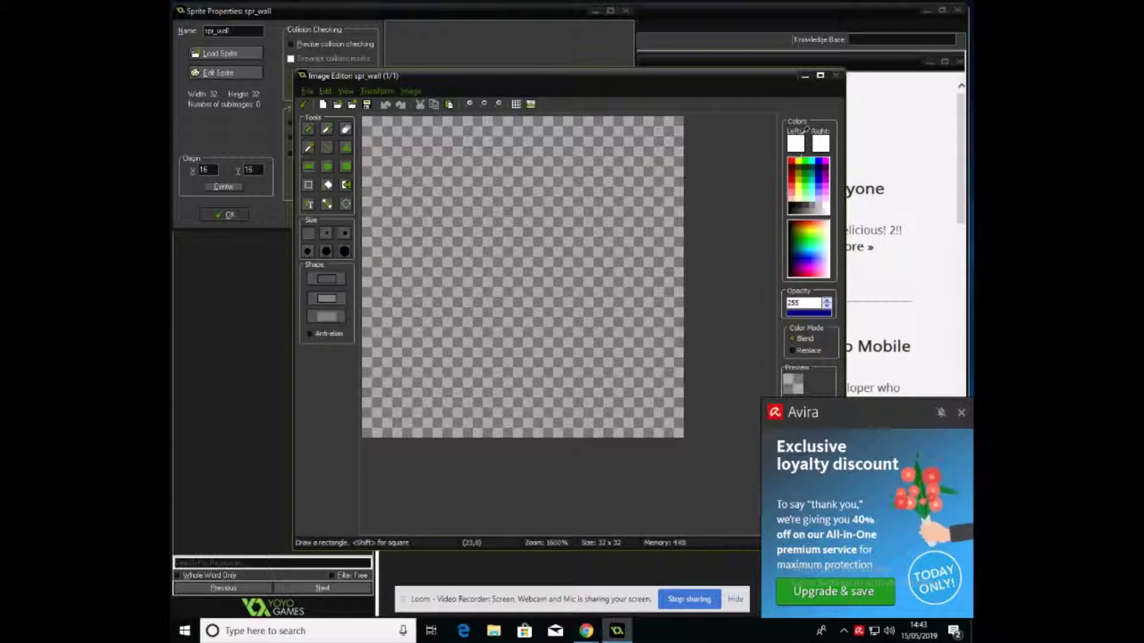
pyautogui.click(792, 204)
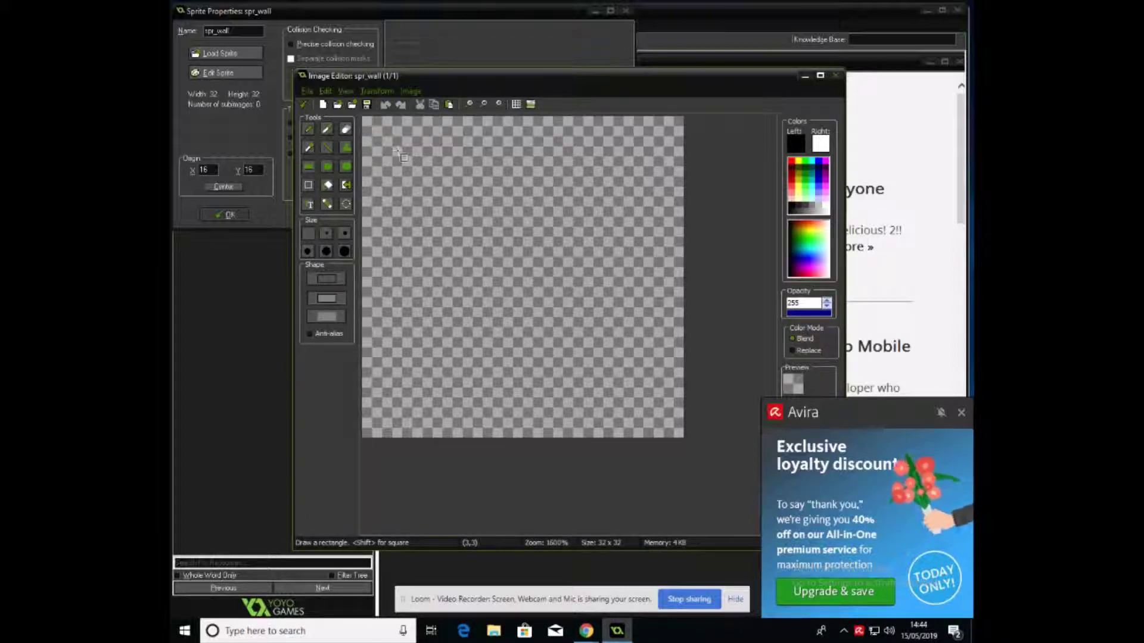
pyautogui.moveTo(387, 141)
pyautogui.mouseDown()
pyautogui.moveTo(397, 151)
pyautogui.moveTo(394, 421)
pyautogui.moveTo(672, 412)
pyautogui.moveTo(664, 427)
pyautogui.mouseUp()
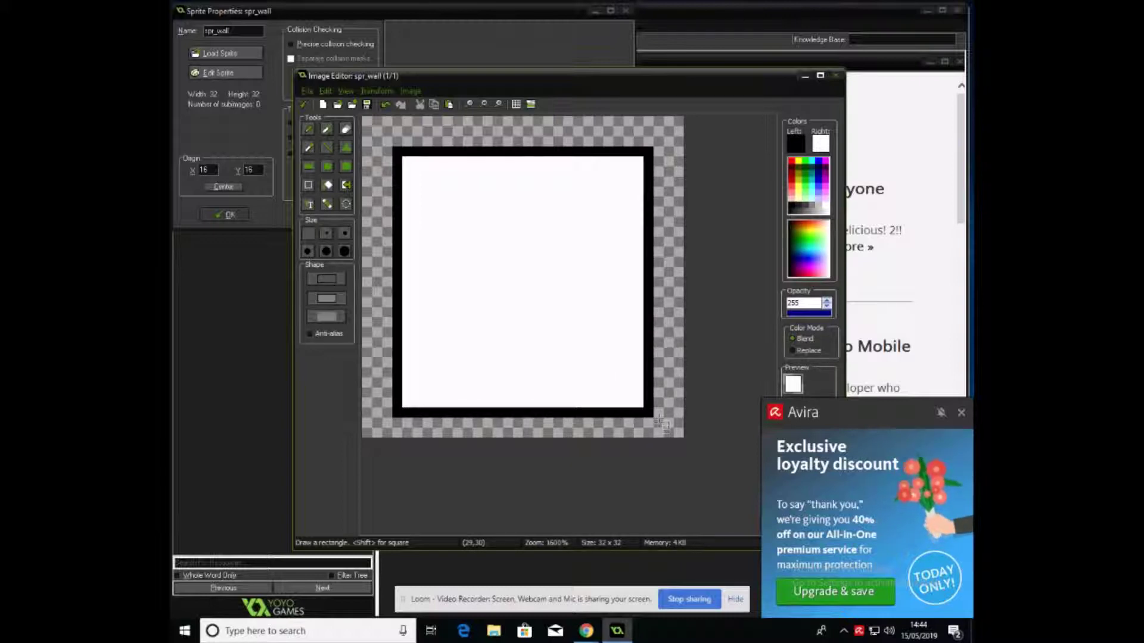
pyautogui.moveTo(659, 419); pyautogui.dragTo(660, 416)
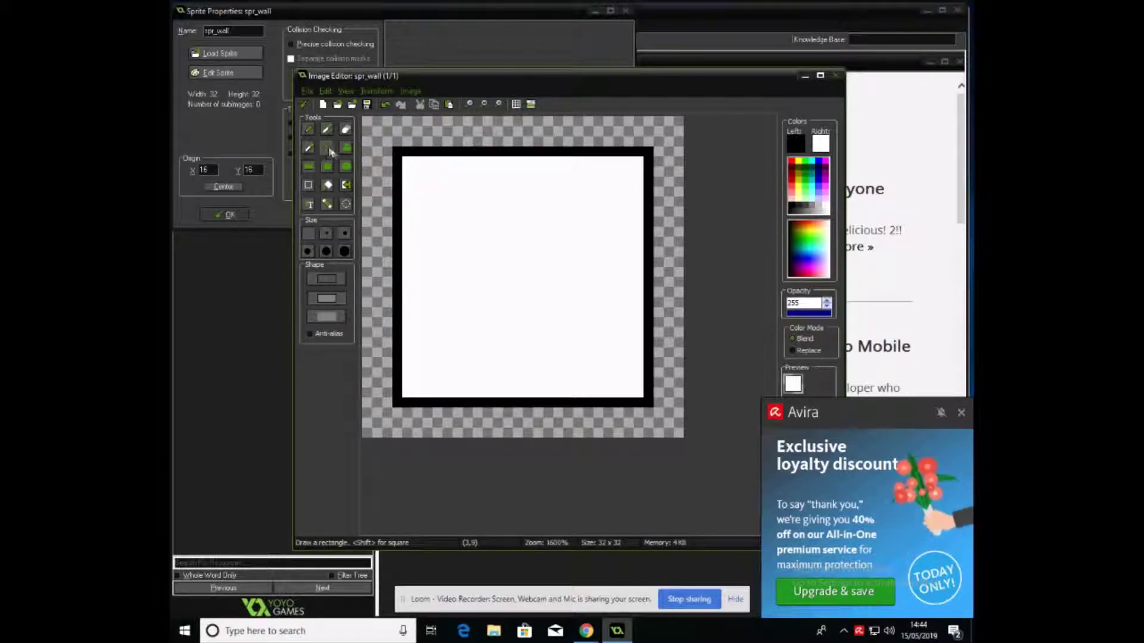
# - Draw black diagonal lines connecting each corner of the square to the matching corner of the wall image
pyautogui.click(326, 147)
pyautogui.moveTo(366, 121); pyautogui.dragTo(387, 141)
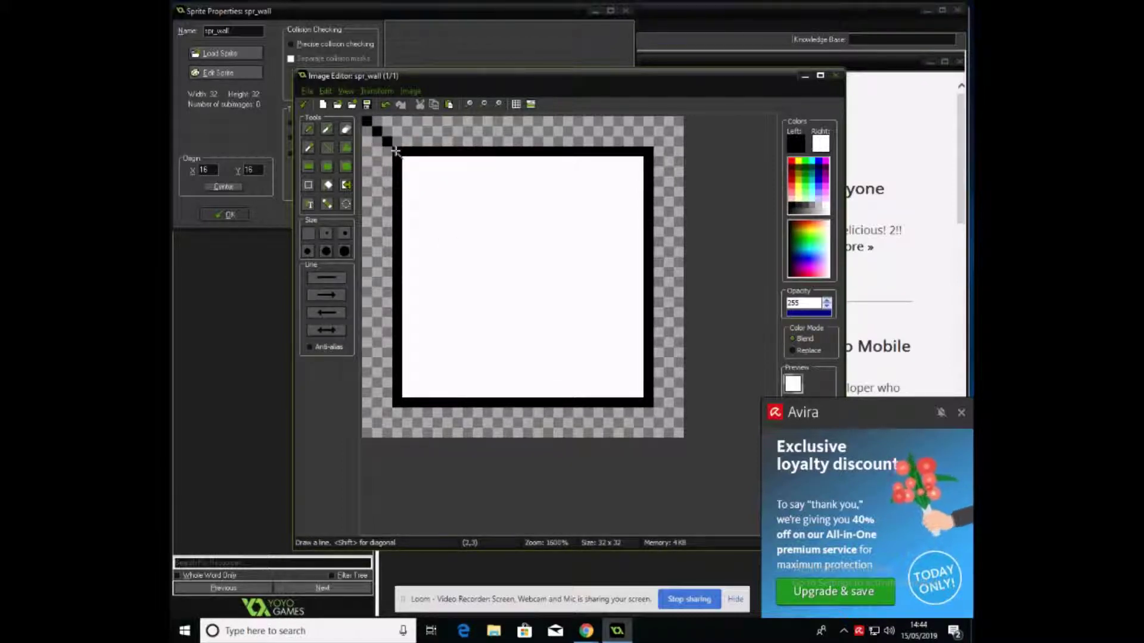
pyautogui.moveTo(656, 144); pyautogui.dragTo(684, 121)
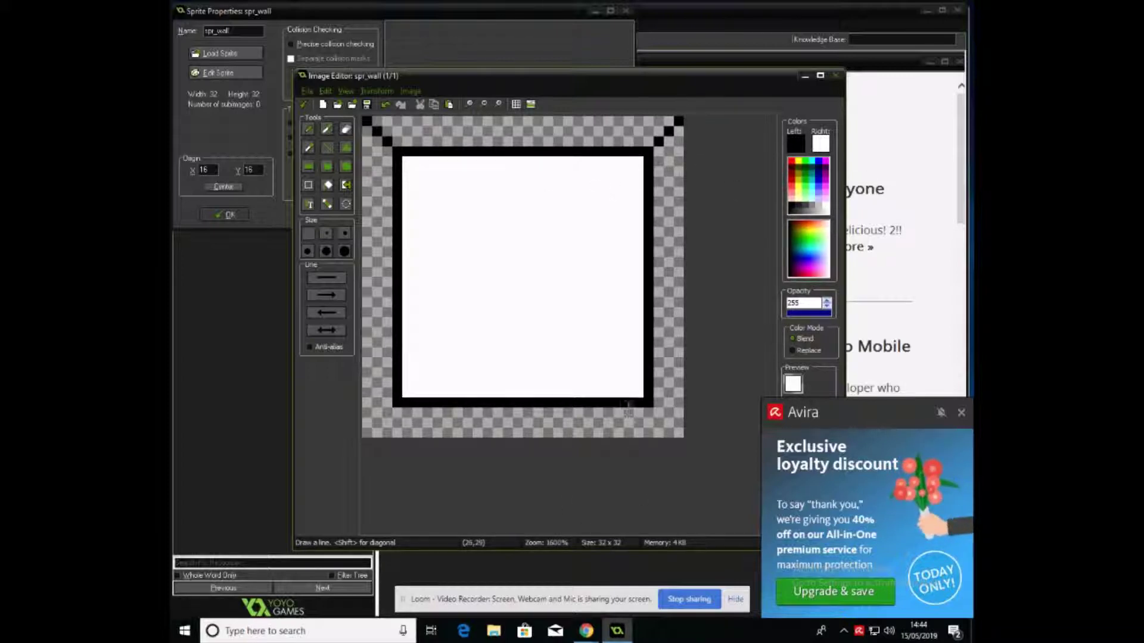
pyautogui.moveTo(647, 403); pyautogui.dragTo(688, 448)
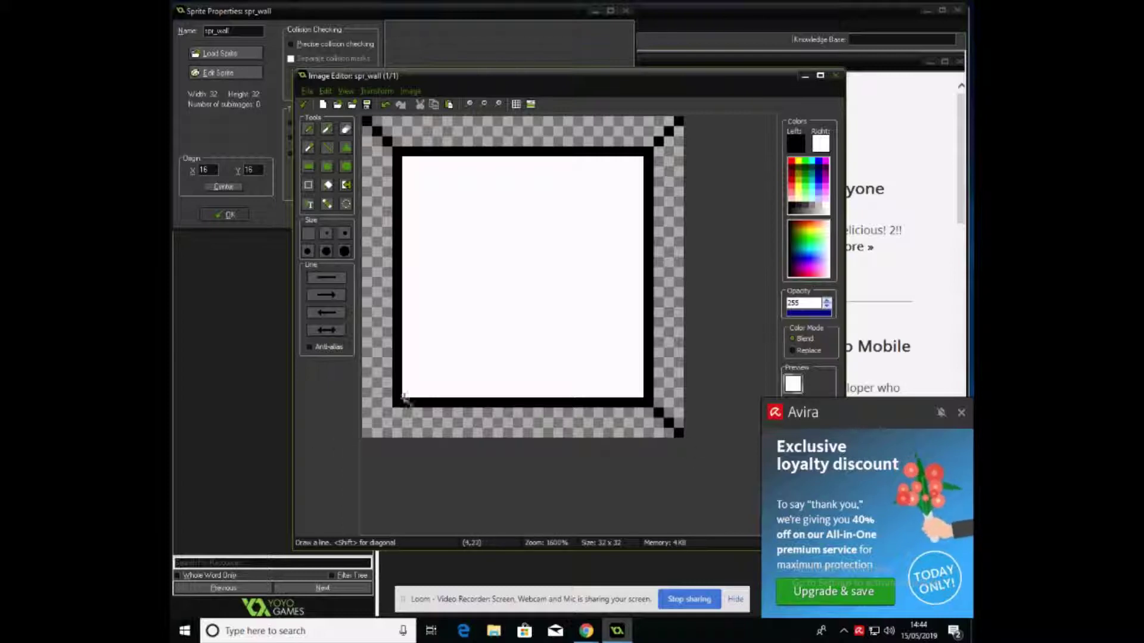
pyautogui.moveTo(396, 403); pyautogui.dragTo(366, 434)
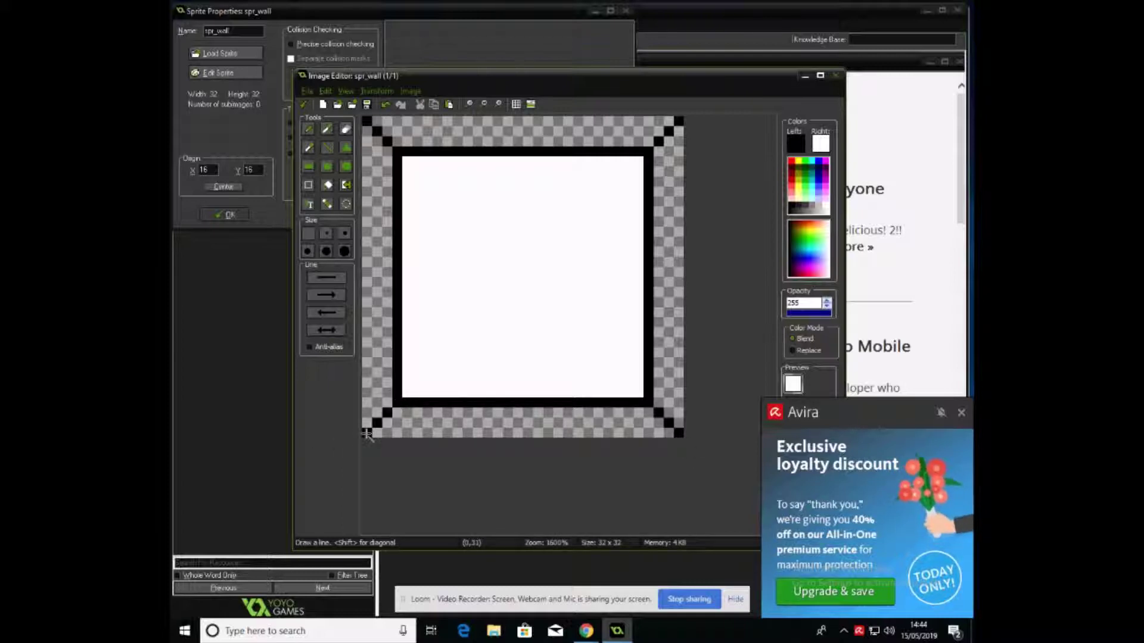
# - Flood-fill the wall's centre square with red and its left and bottom edge strips with dark red
pyautogui.click(328, 185)
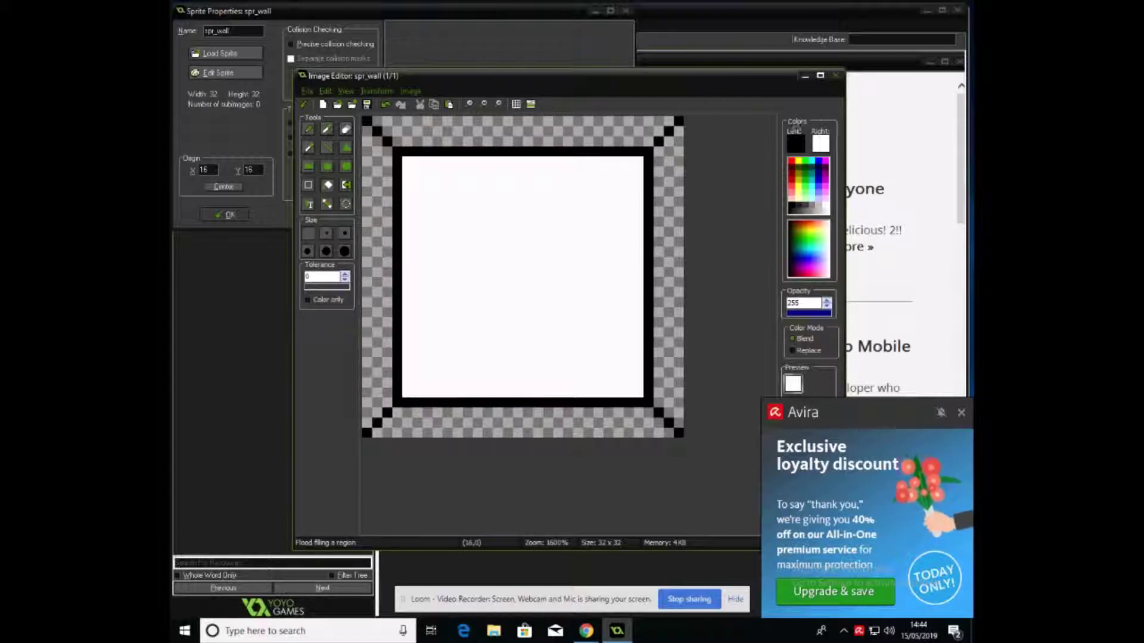
pyautogui.click(793, 160)
pyautogui.click(588, 235)
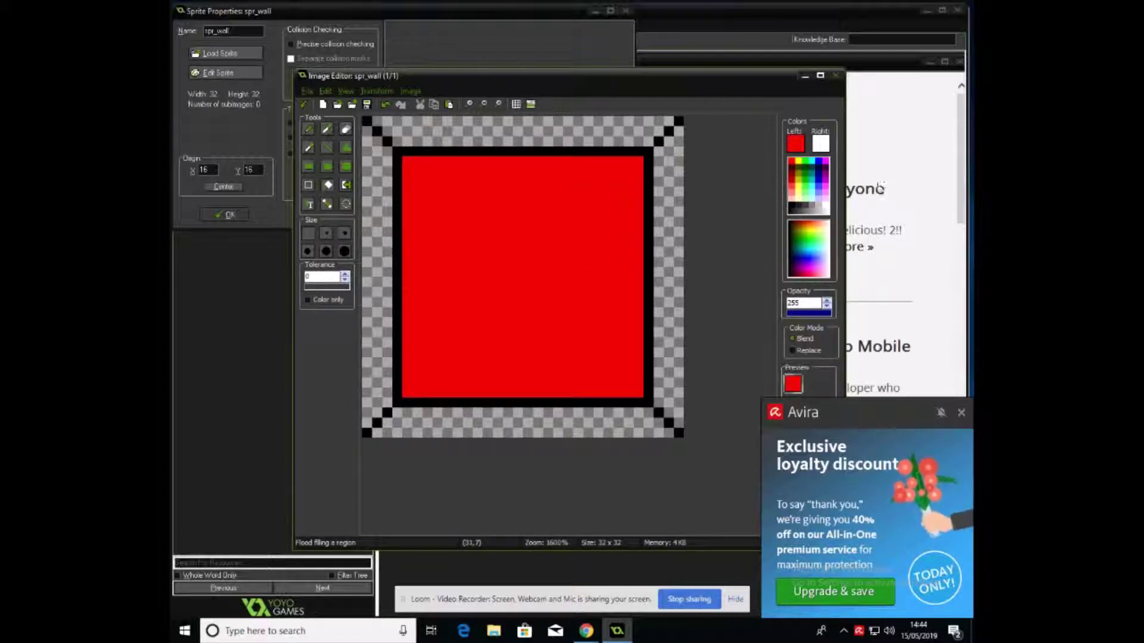
pyautogui.click(795, 172)
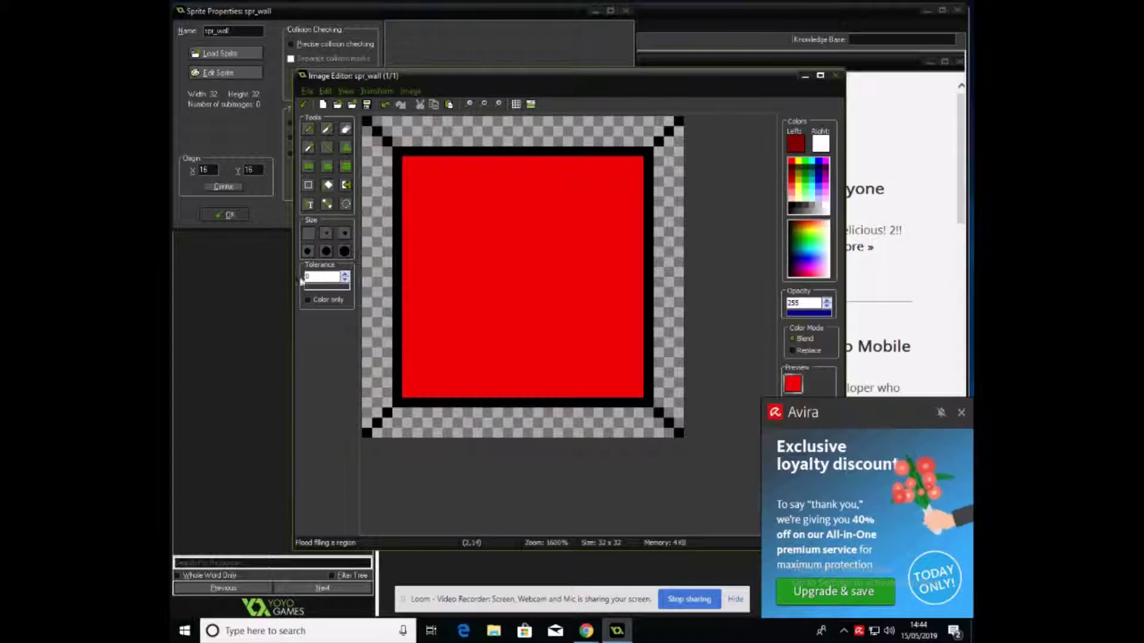
pyautogui.click(379, 273)
pyautogui.click(493, 417)
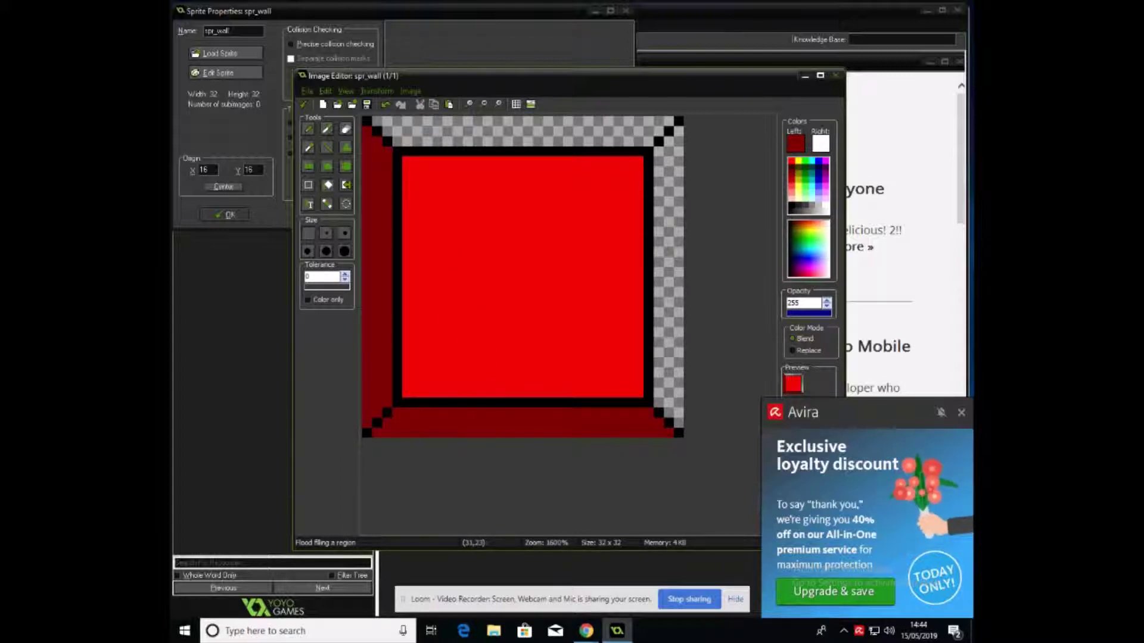
# - Flood-fill the wall's right and top edge strips with light red
pyautogui.click(795, 188)
pyautogui.click(670, 221)
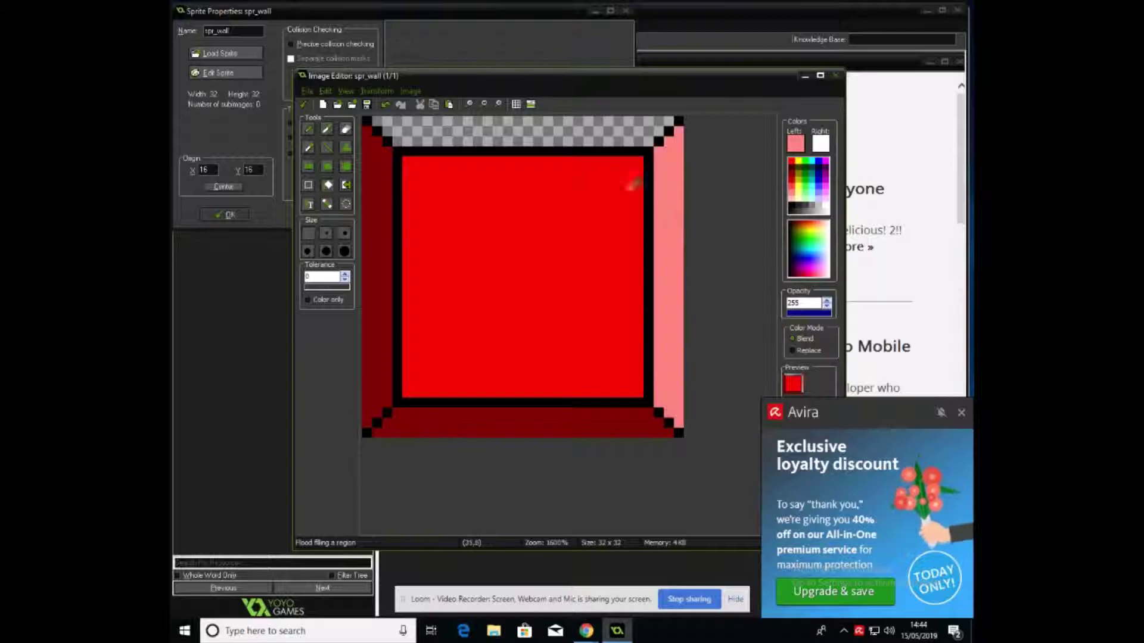
pyautogui.click(604, 131)
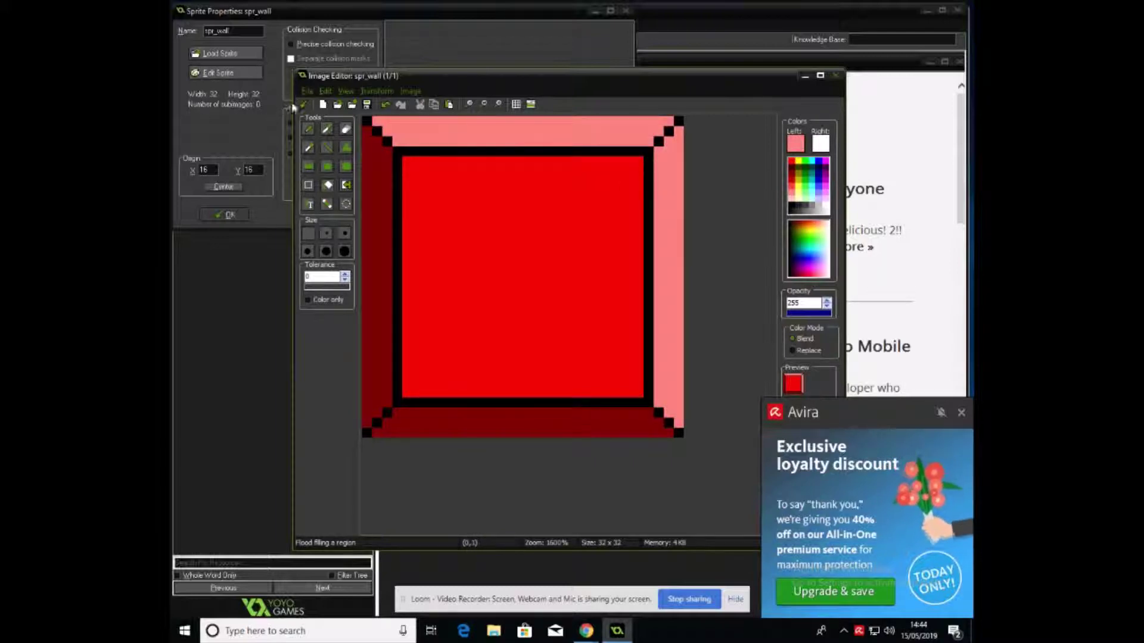
# - Apply the finished wall image to spr_wall and accept the sprite's properties
pyautogui.click(302, 104)
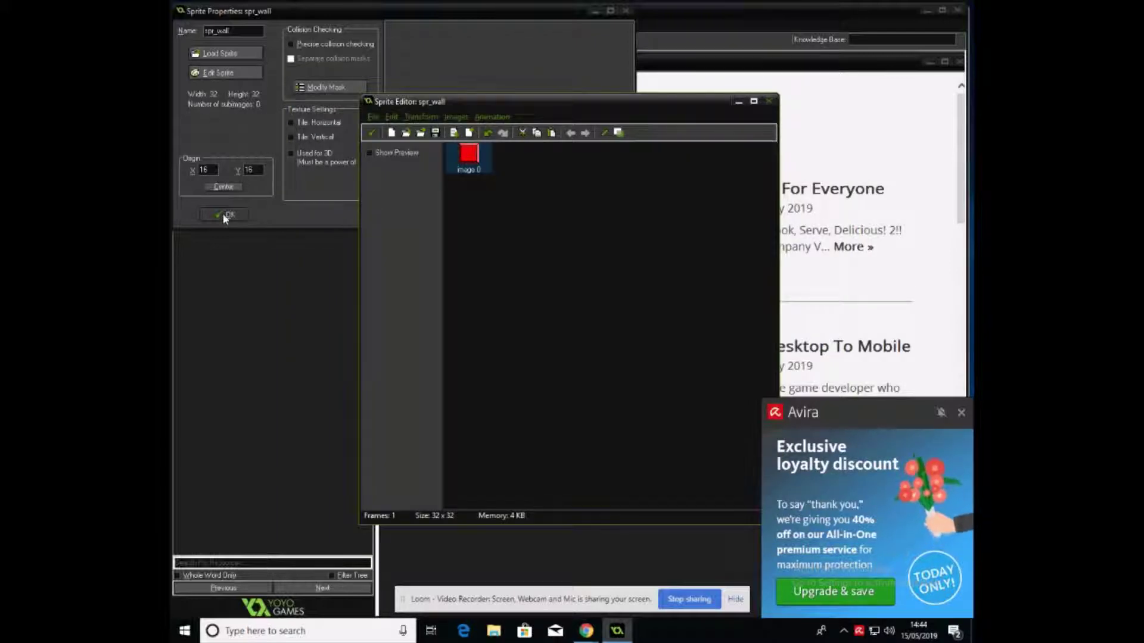
pyautogui.click(372, 131)
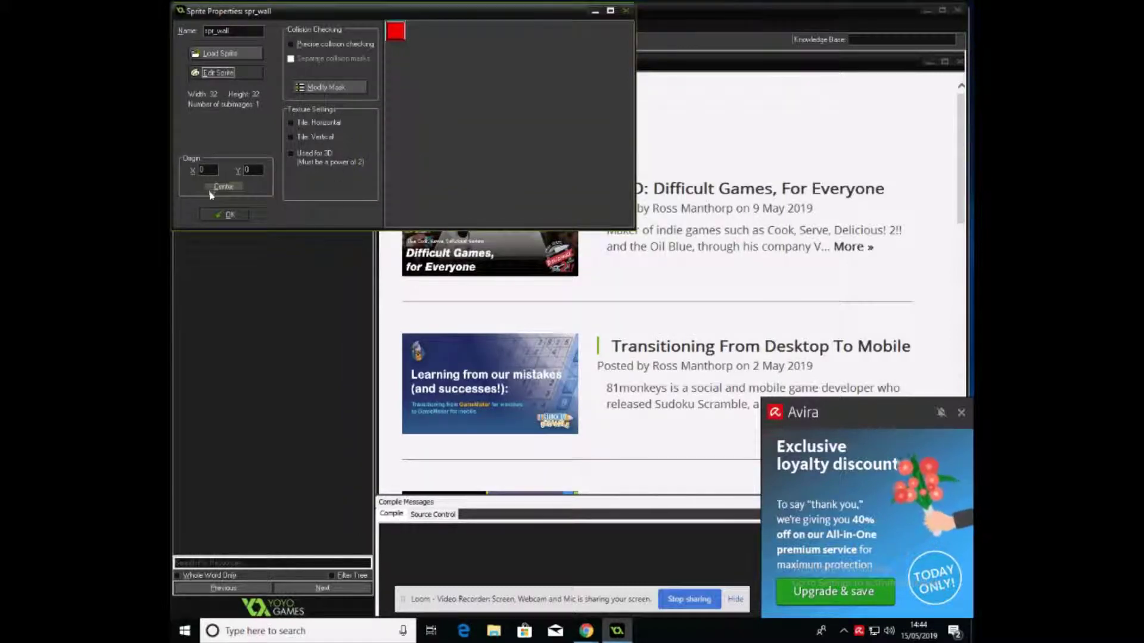
pyautogui.click(221, 215)
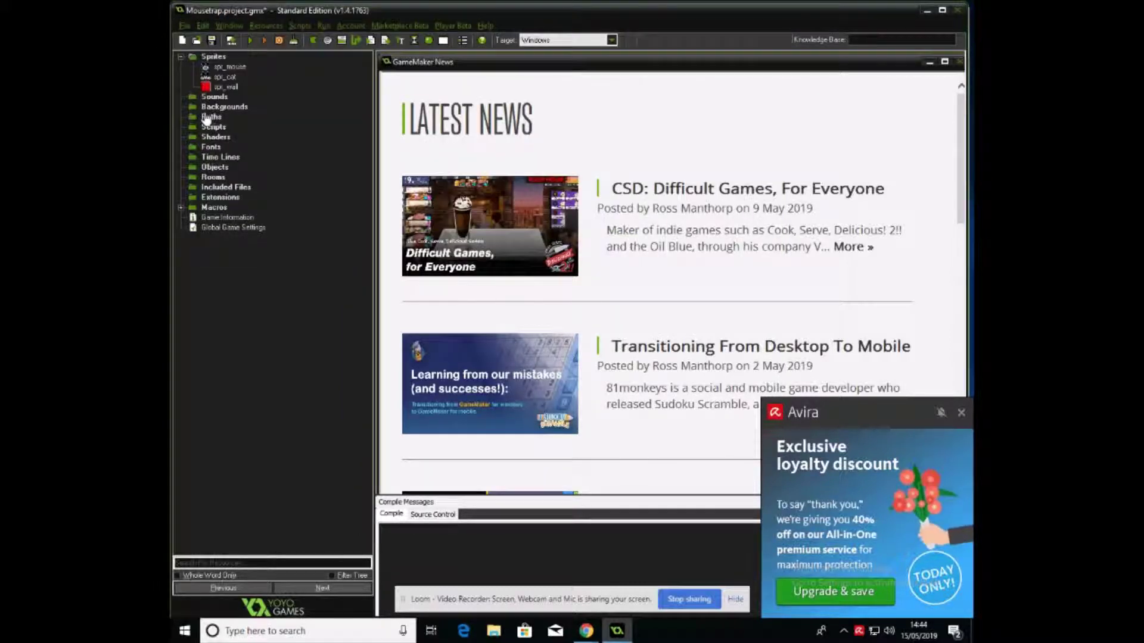
# - Create a new sprite in the project and name it spr_cheese
pyautogui.rightClick(215, 56)
pyautogui.click(230, 68)
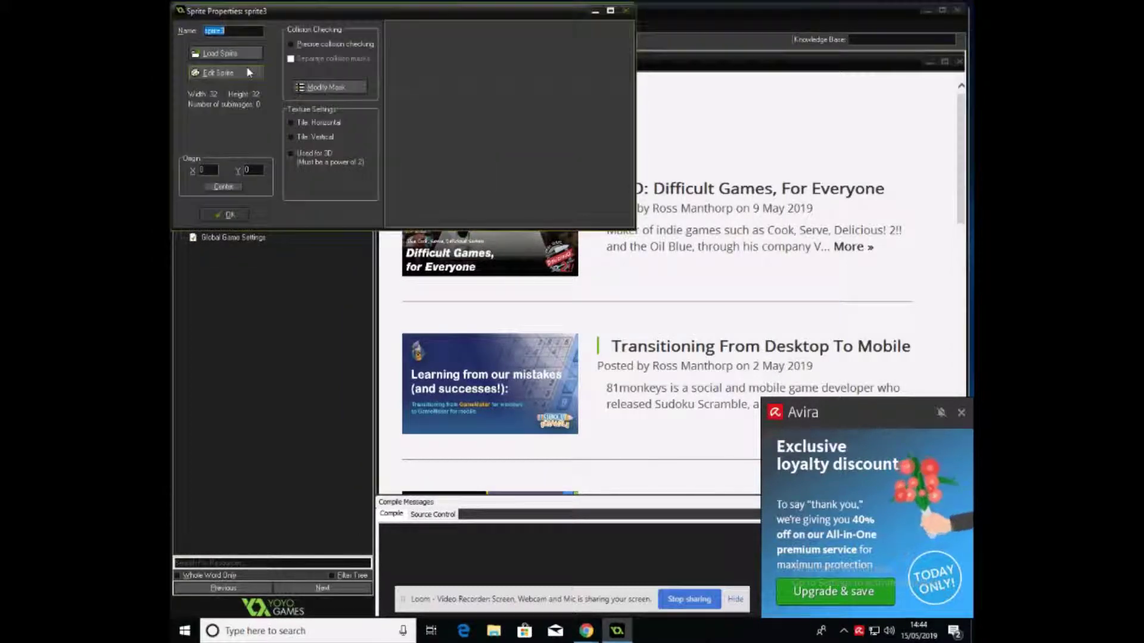
pyautogui.write('spr_c')
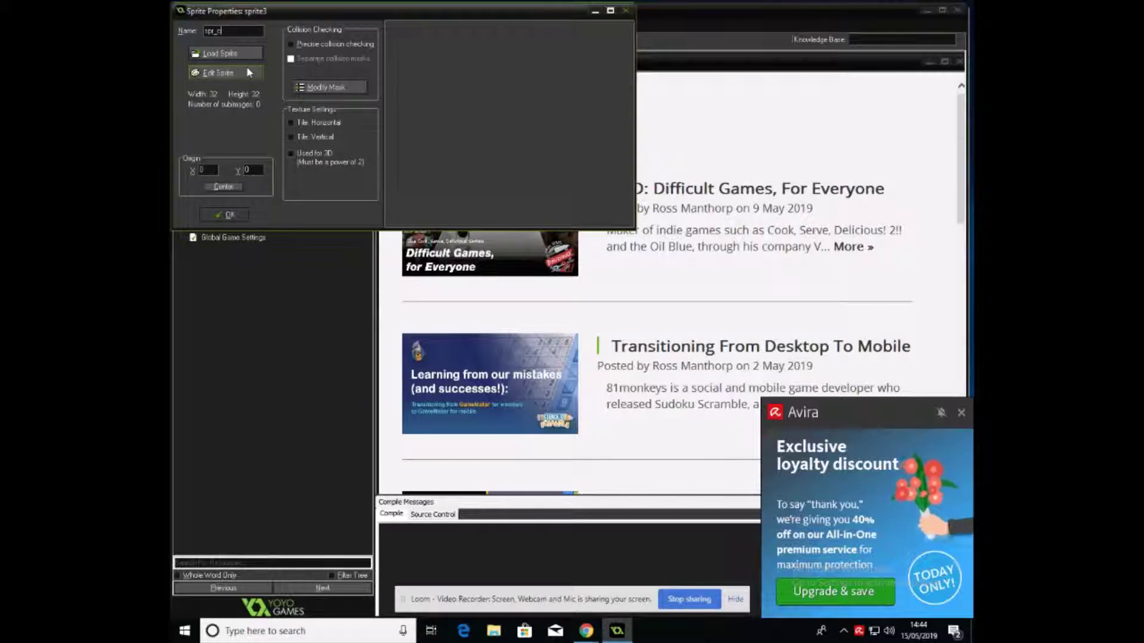
pyautogui.write('heese')
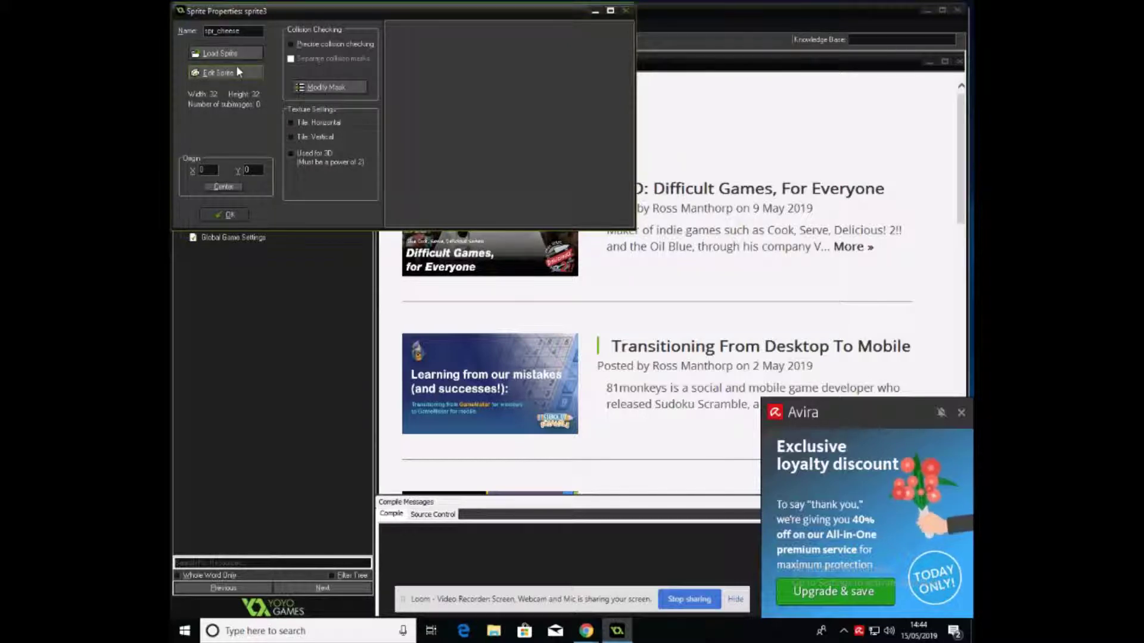
# - Add a blank 32 × 32 image to spr_cheese and open it for drawing
pyautogui.click(230, 70)
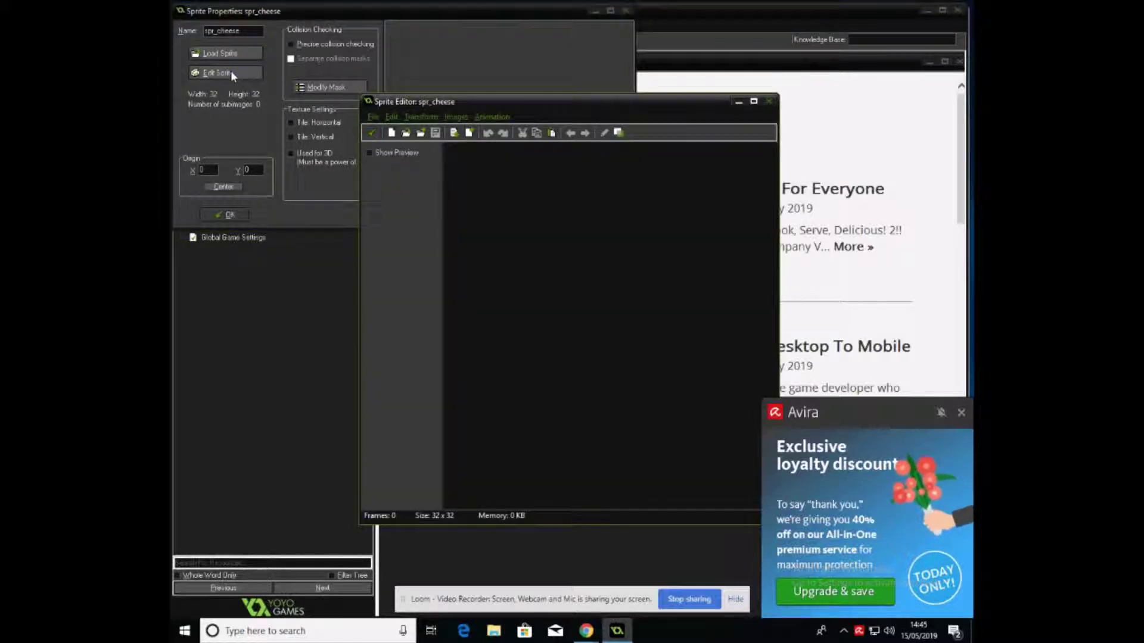
pyautogui.click(388, 137)
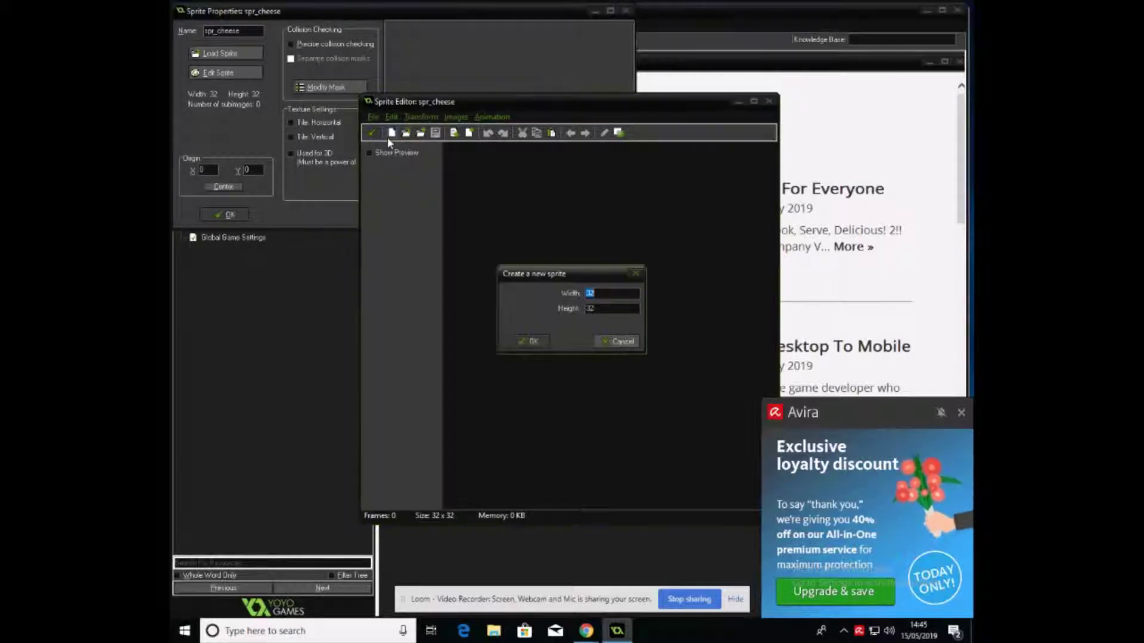
pyautogui.click(530, 342)
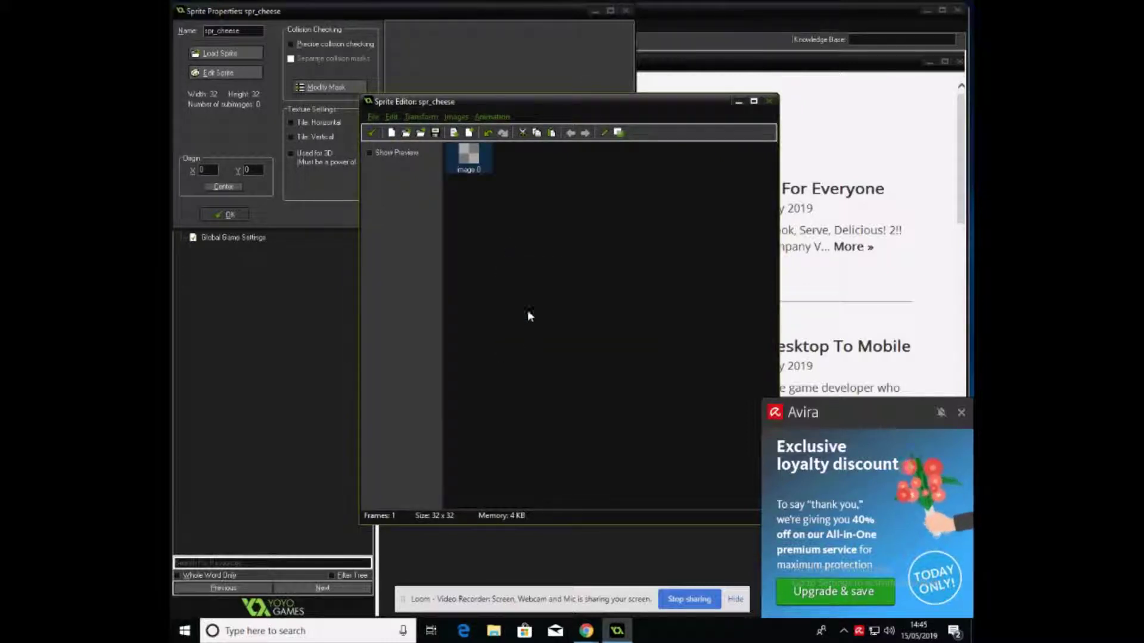
pyautogui.doubleClick(473, 163)
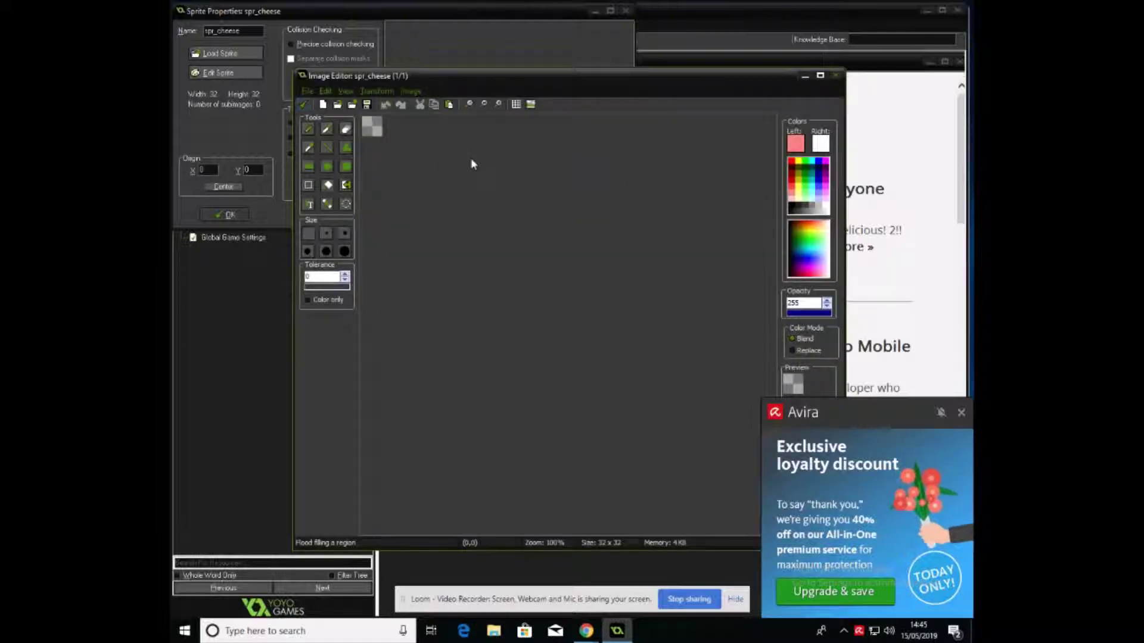
pyautogui.click(501, 104)
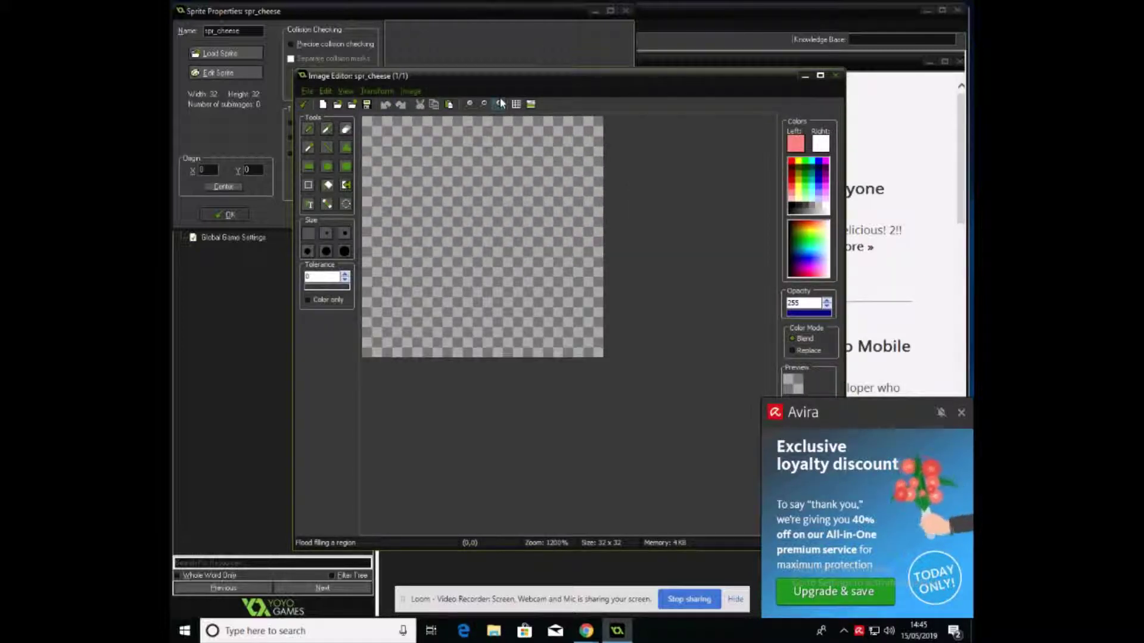
pyautogui.click(500, 104)
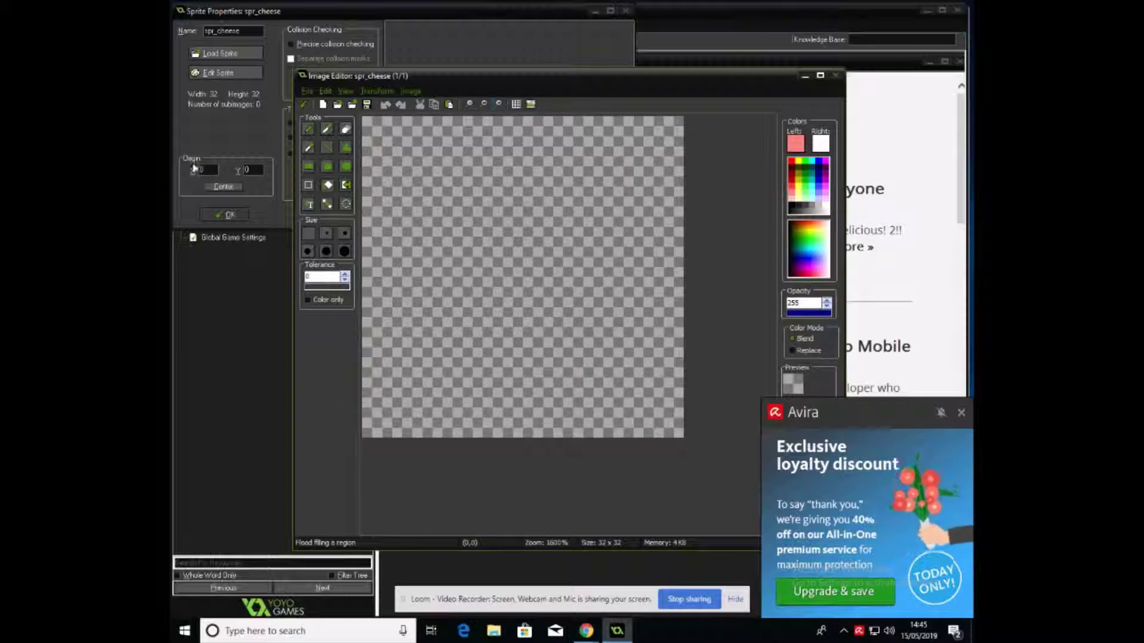
# - Draw a cheese wedge outline in black straight lines, about 20 × 27 pixels, with a slanted edge separating the top face from the front
pyautogui.click(327, 149)
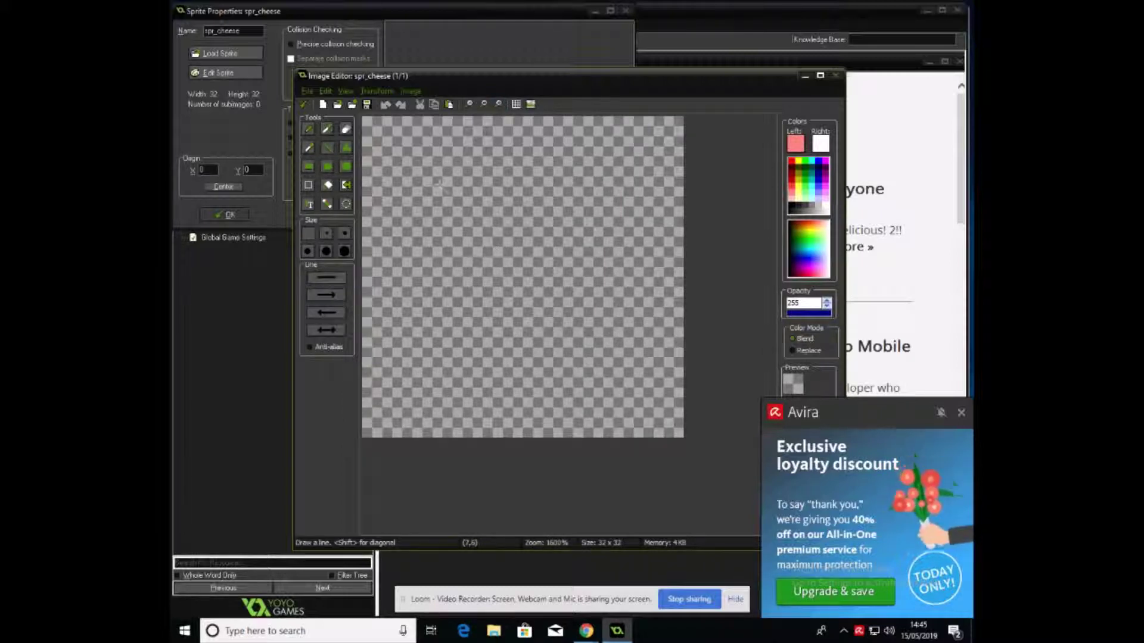
pyautogui.moveTo(437, 182); pyautogui.dragTo(579, 233)
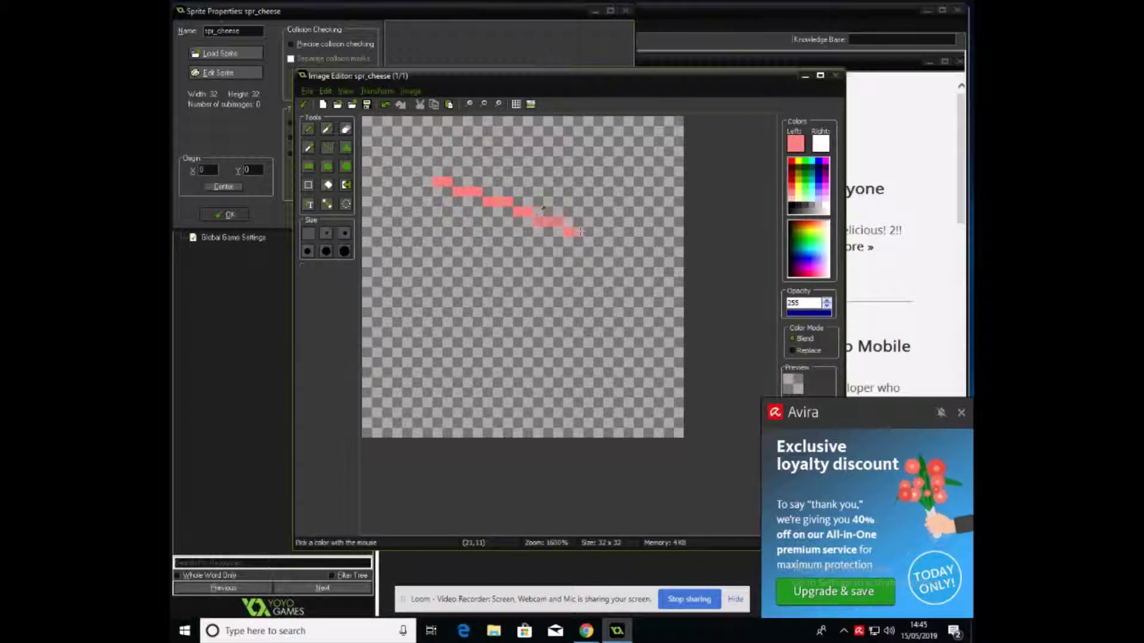
pyautogui.hotkey('ctrl', 'z')
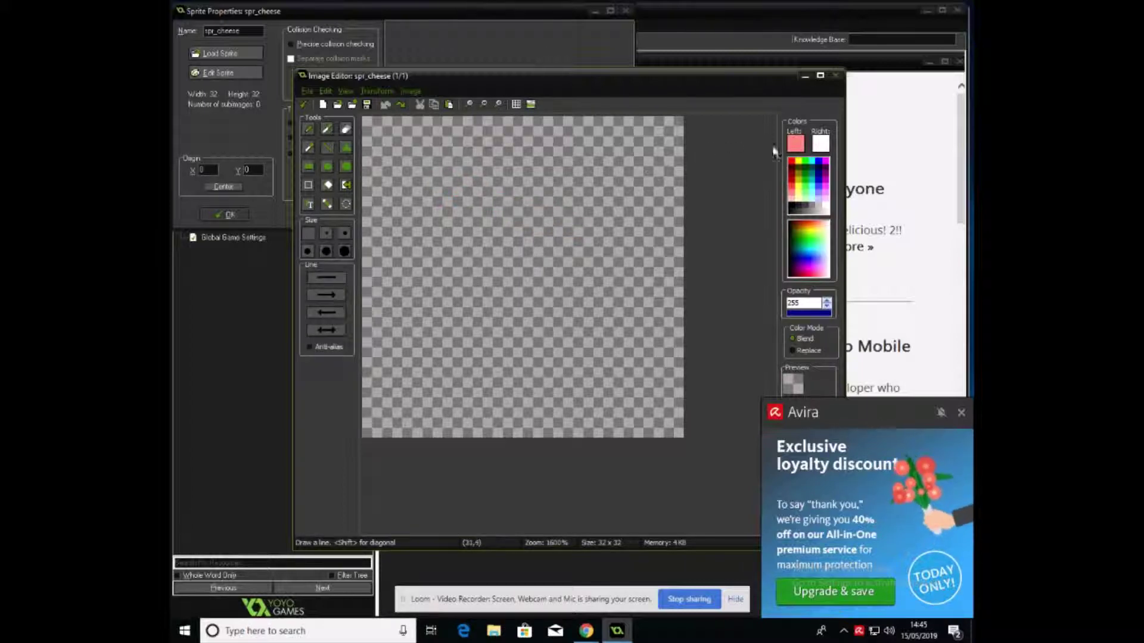
pyautogui.click(795, 202)
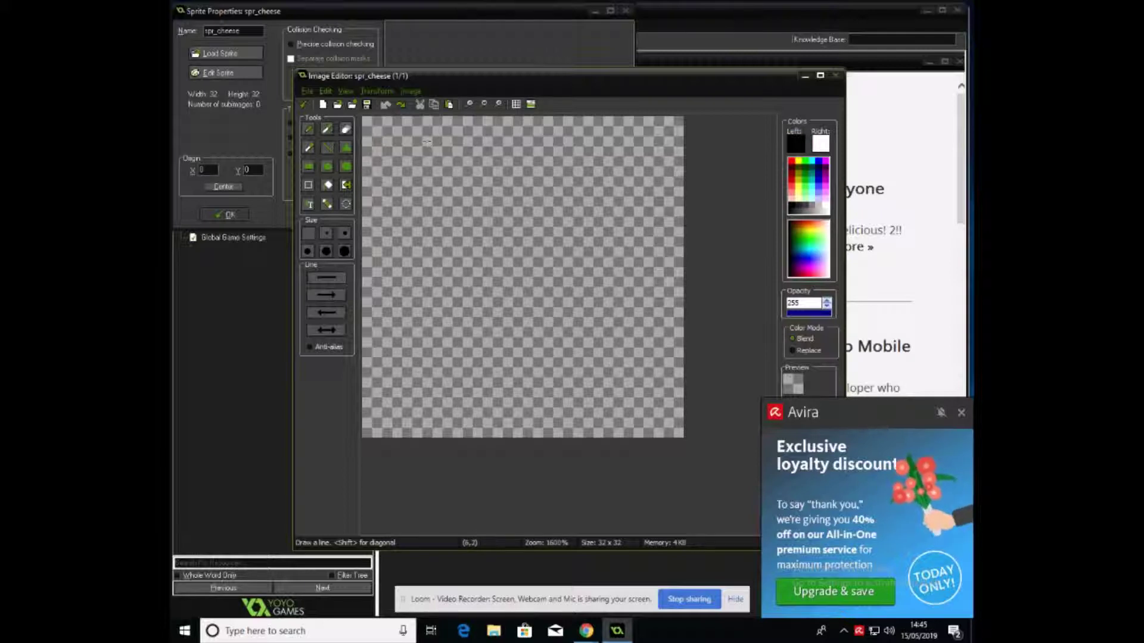
pyautogui.moveTo(427, 141)
pyautogui.mouseDown()
pyautogui.moveTo(606, 222)
pyautogui.moveTo(605, 403)
pyautogui.moveTo(524, 359)
pyautogui.moveTo(411, 350)
pyautogui.moveTo(422, 352)
pyautogui.moveTo(417, 128)
pyautogui.moveTo(417, 141)
pyautogui.moveTo(543, 142)
pyautogui.moveTo(610, 225)
pyautogui.mouseUp()
# - Flood-fill the cheese's front face and all of its top face with pale yellow
pyautogui.click(327, 185)
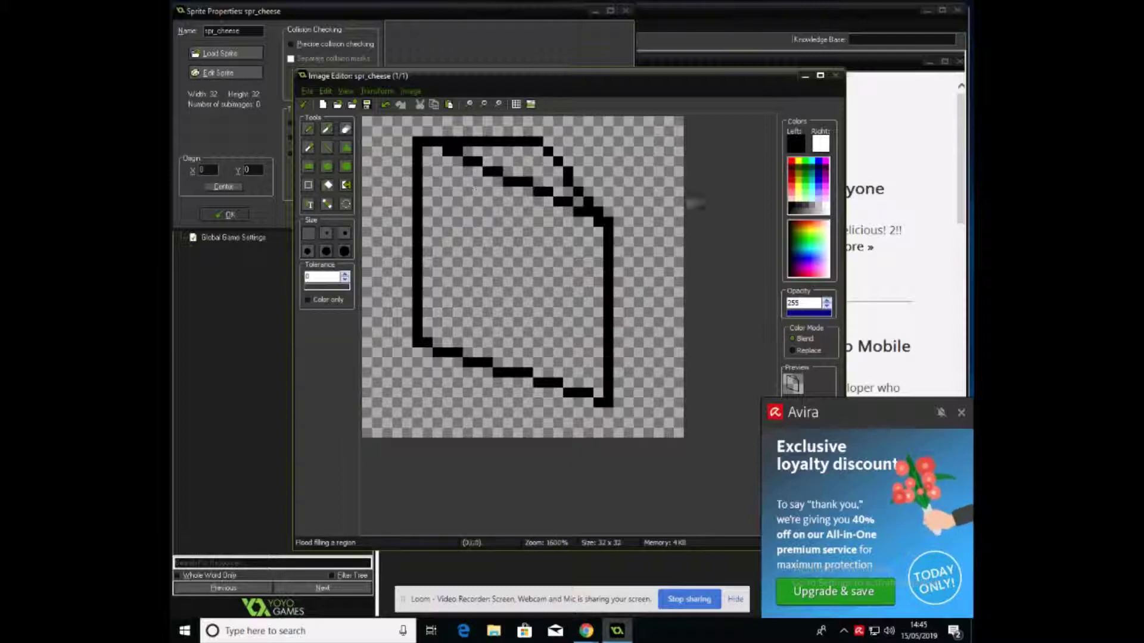
pyautogui.click(801, 189)
pyautogui.click(483, 271)
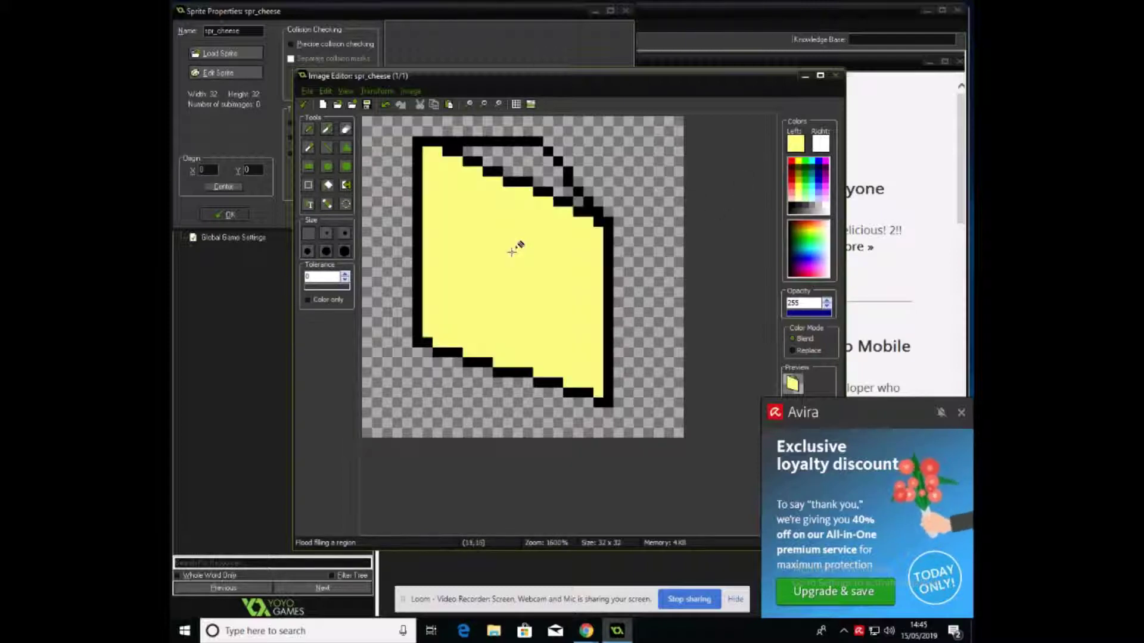
pyautogui.click(527, 157)
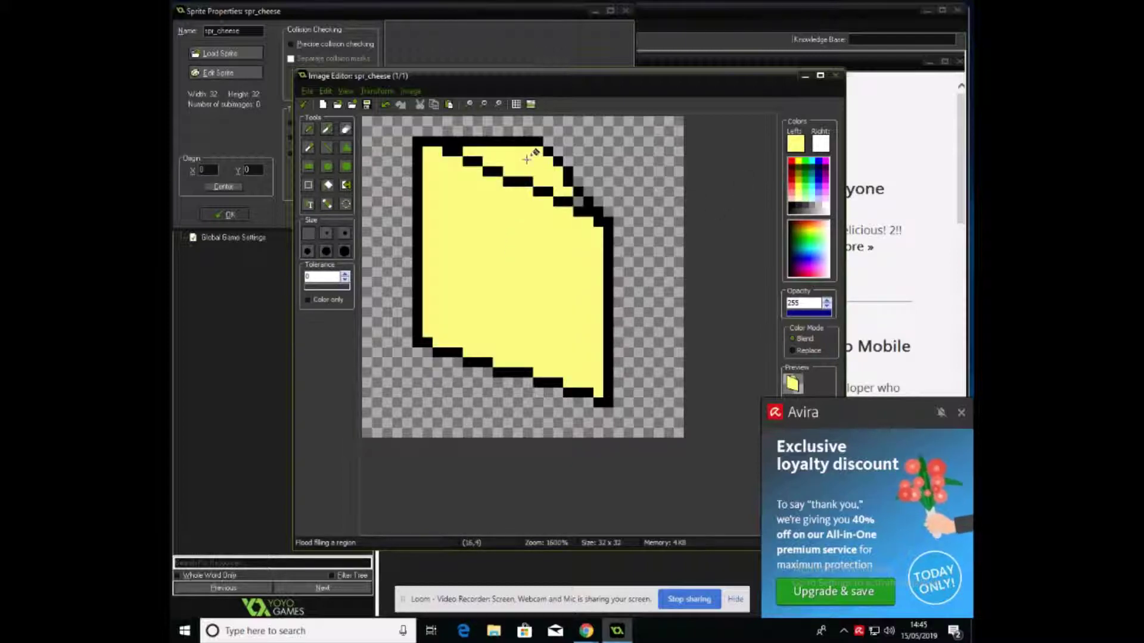
pyautogui.click(578, 201)
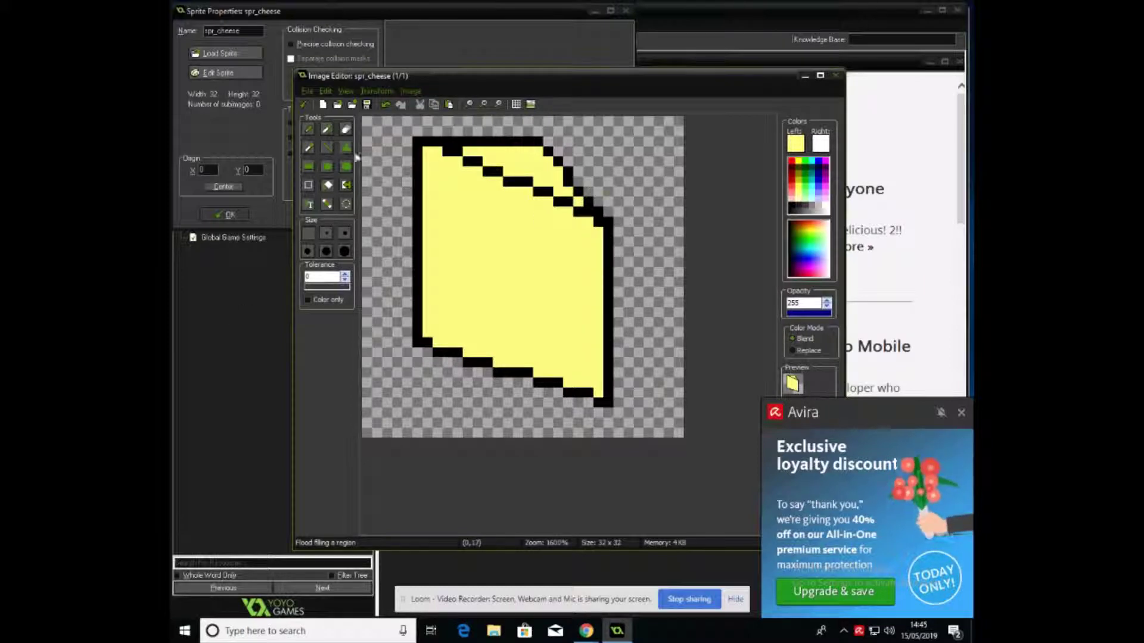
# - Draw white elliptical holes with dark yellow outlines on the cheese, three on the front face and one on the top face
pyautogui.click(327, 169)
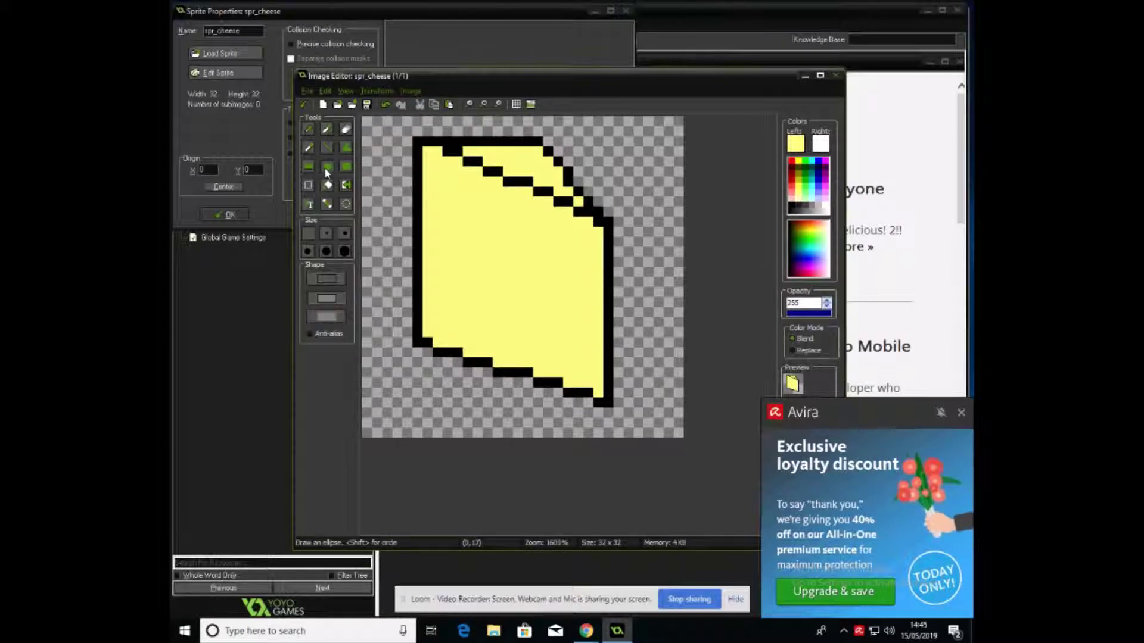
pyautogui.click(802, 177)
pyautogui.moveTo(443, 198)
pyautogui.mouseDown()
pyautogui.moveTo(455, 227)
pyautogui.moveTo(580, 328)
pyautogui.moveTo(584, 348)
pyautogui.mouseUp()
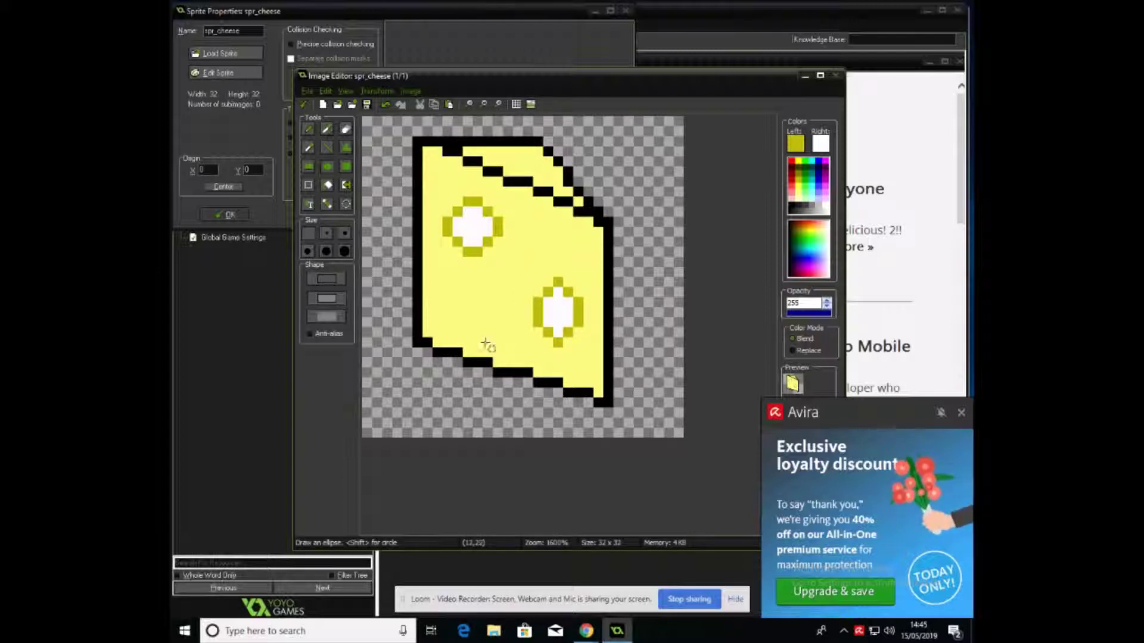
pyautogui.moveTo(475, 317); pyautogui.dragTo(524, 358)
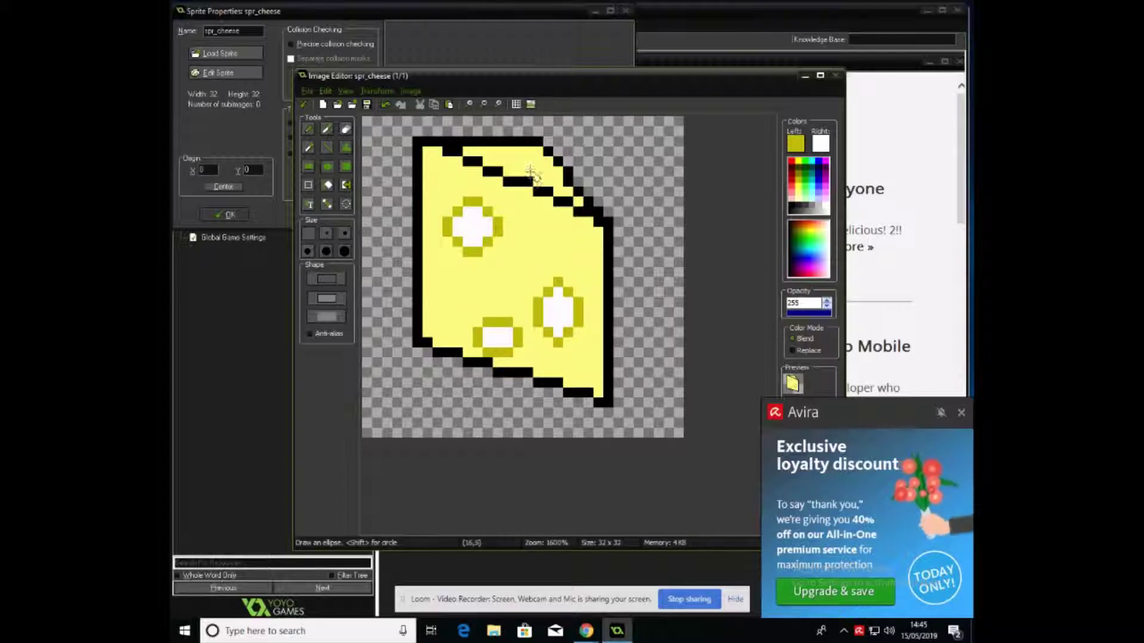
pyautogui.moveTo(524, 156); pyautogui.dragTo(549, 192)
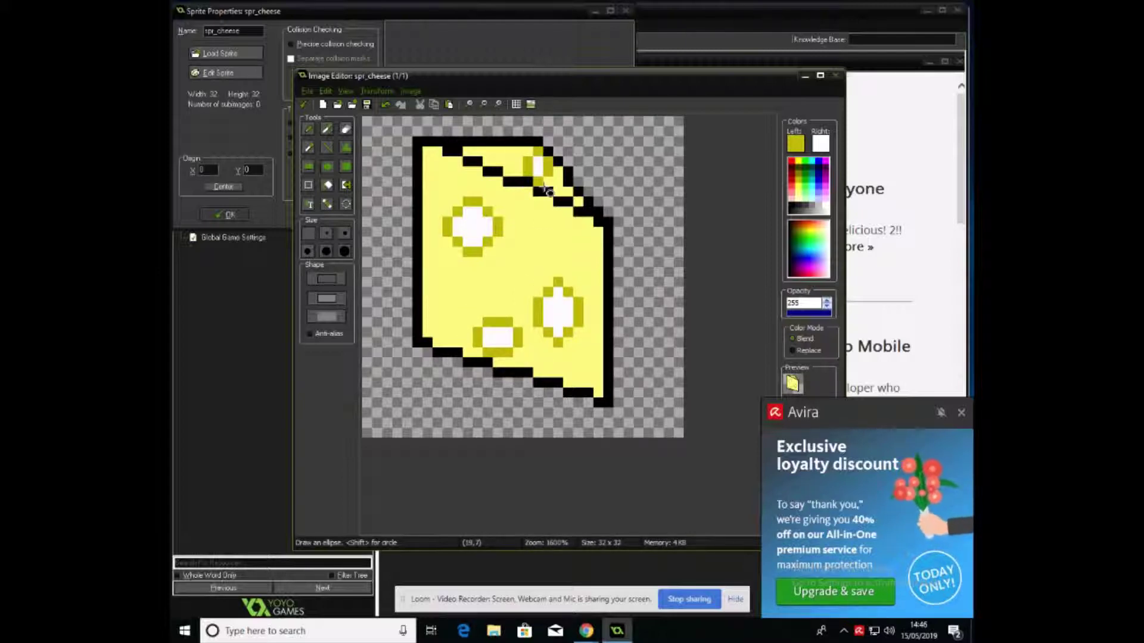
# - Apply the finished cheese image to spr_cheese, centre the sprite's origin and accept its properties
pyautogui.click(301, 105)
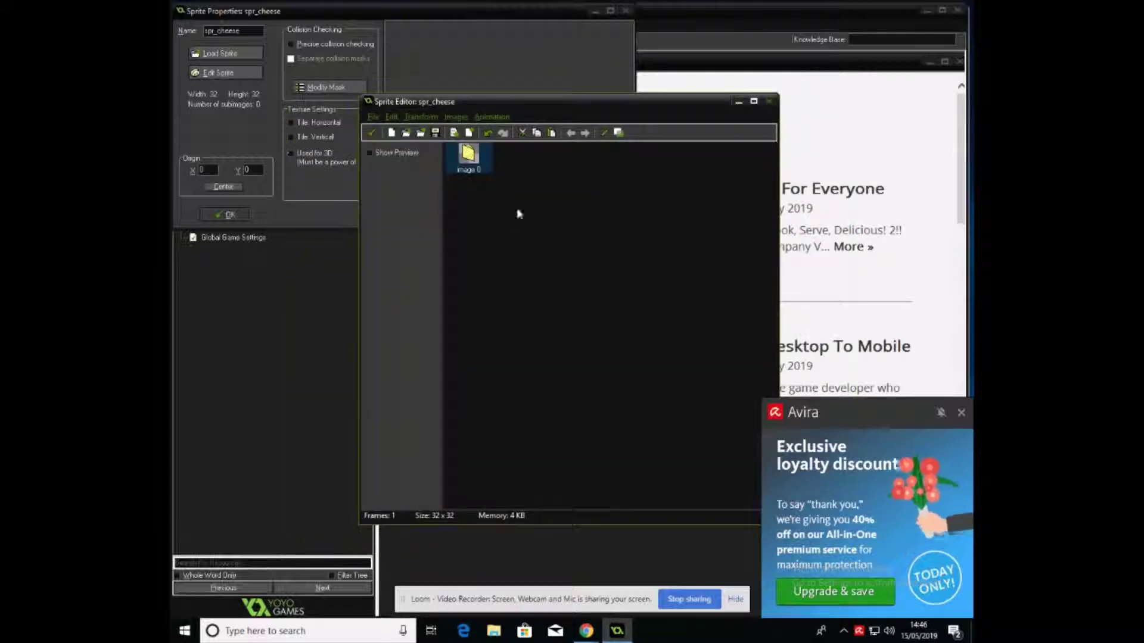
pyautogui.click(370, 133)
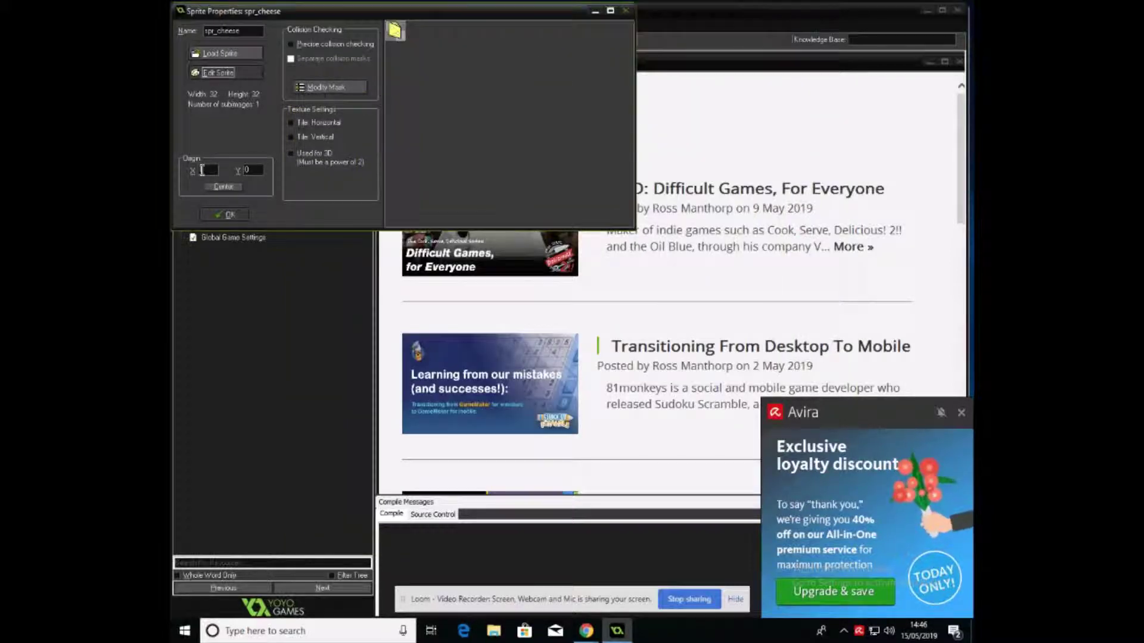
pyautogui.click(229, 187)
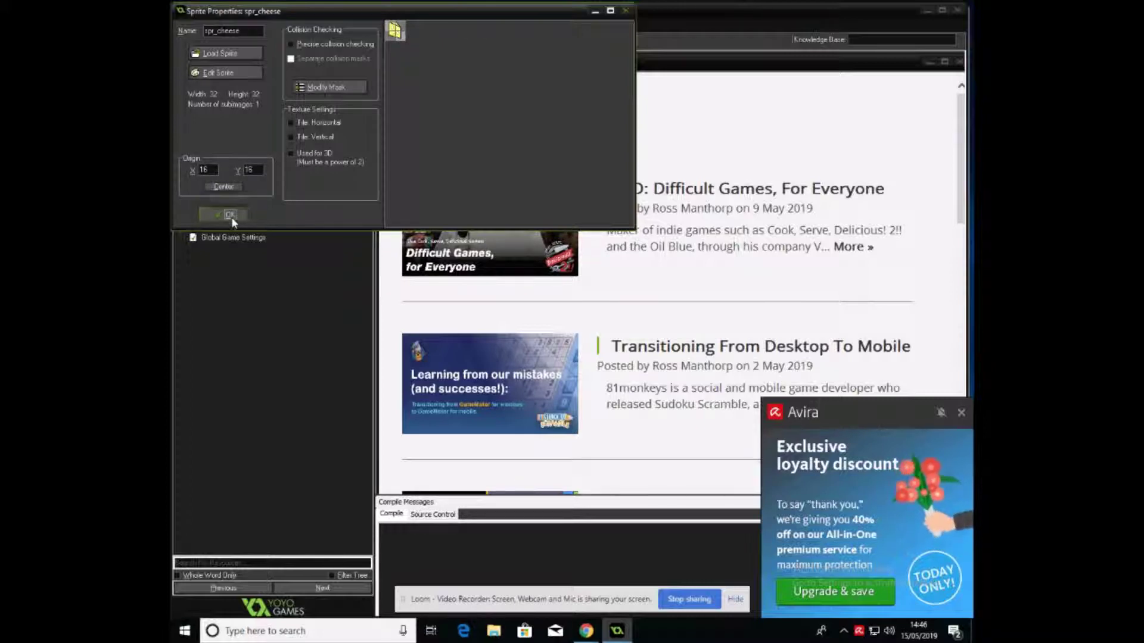
pyautogui.click(230, 215)
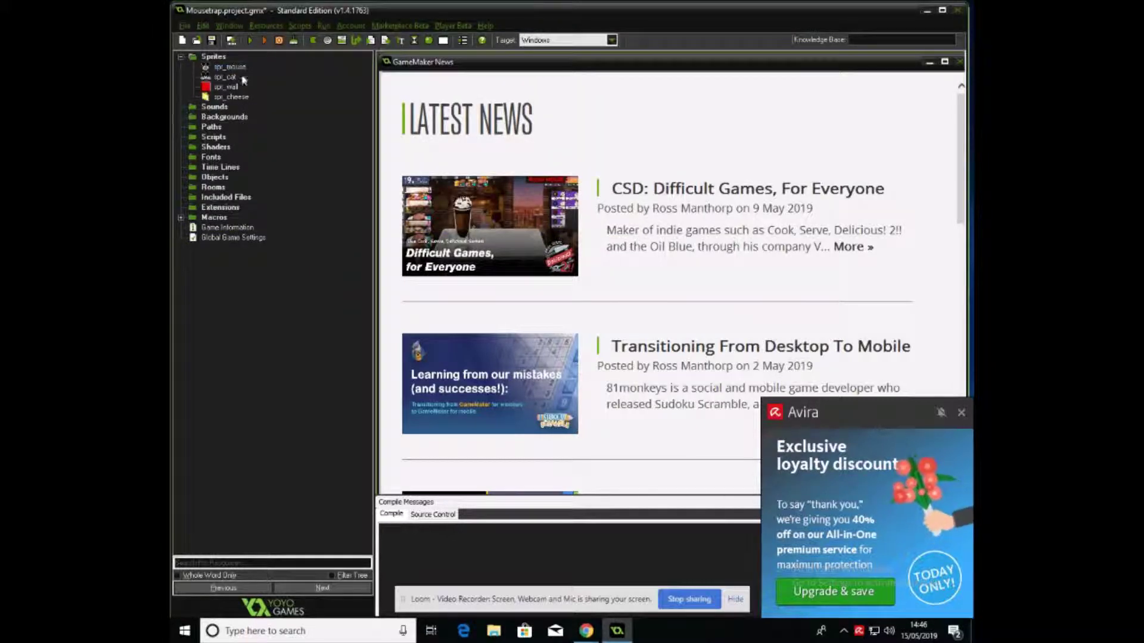
pyautogui.click(241, 97)
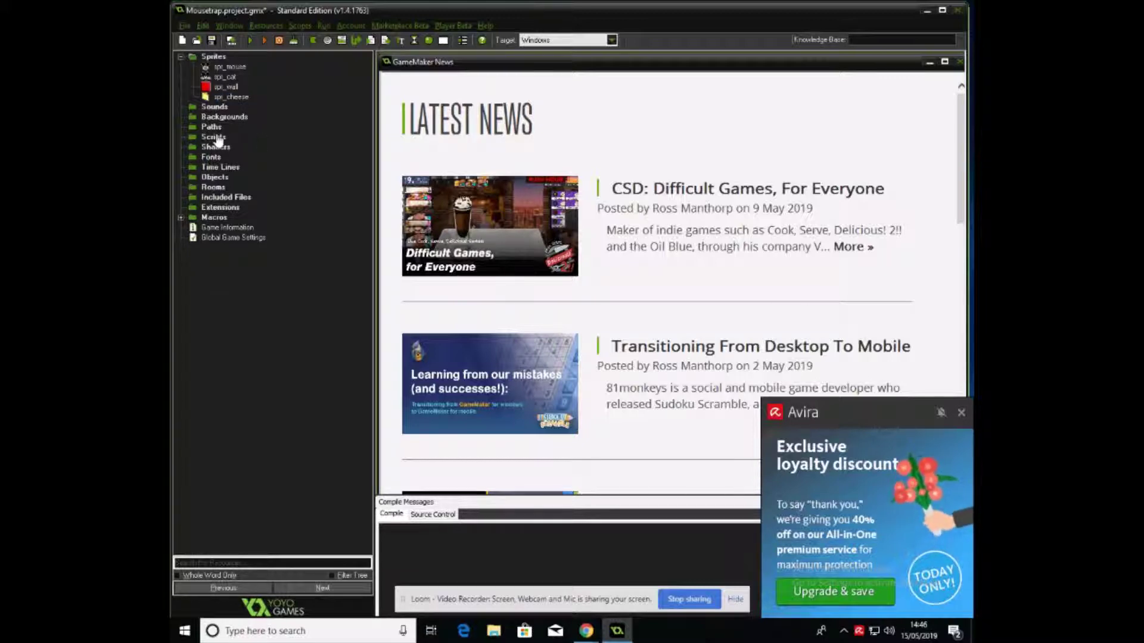
# - Create an object named obj_wall that uses spr_wall, make it solid and accept its properties
pyautogui.rightClick(206, 178)
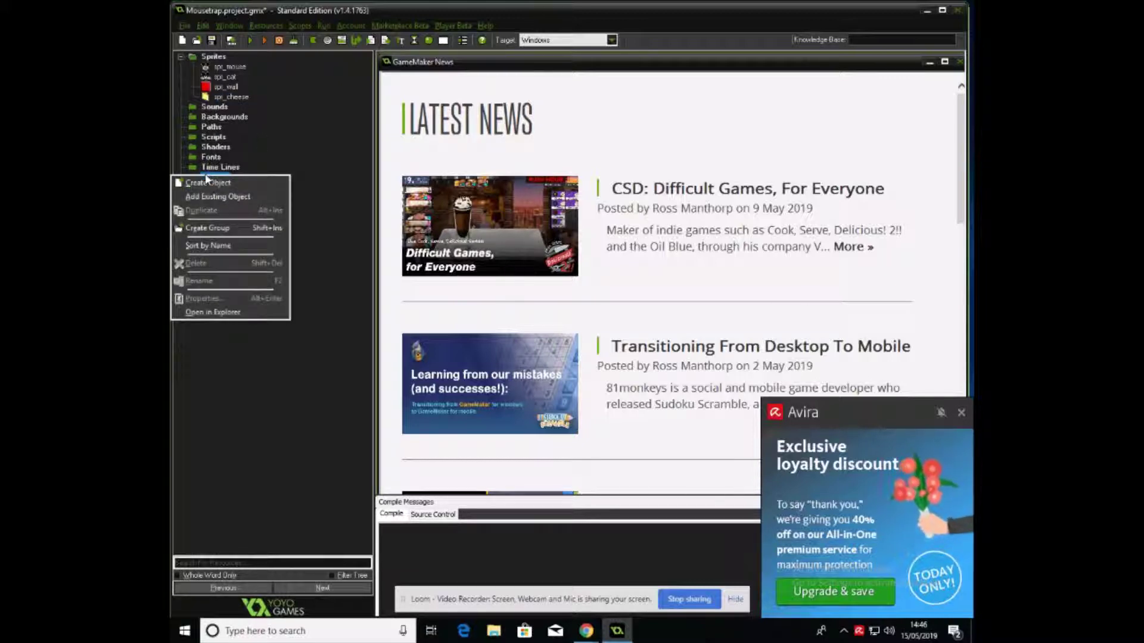
pyautogui.click(209, 182)
pyautogui.write('o')
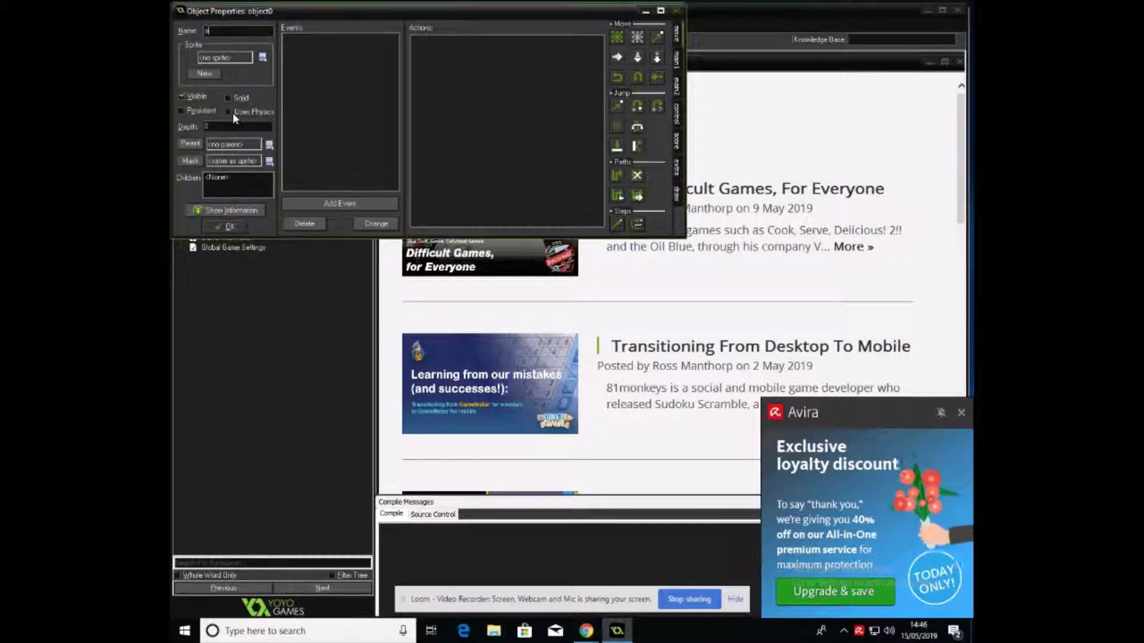
pyautogui.write('bj_wall')
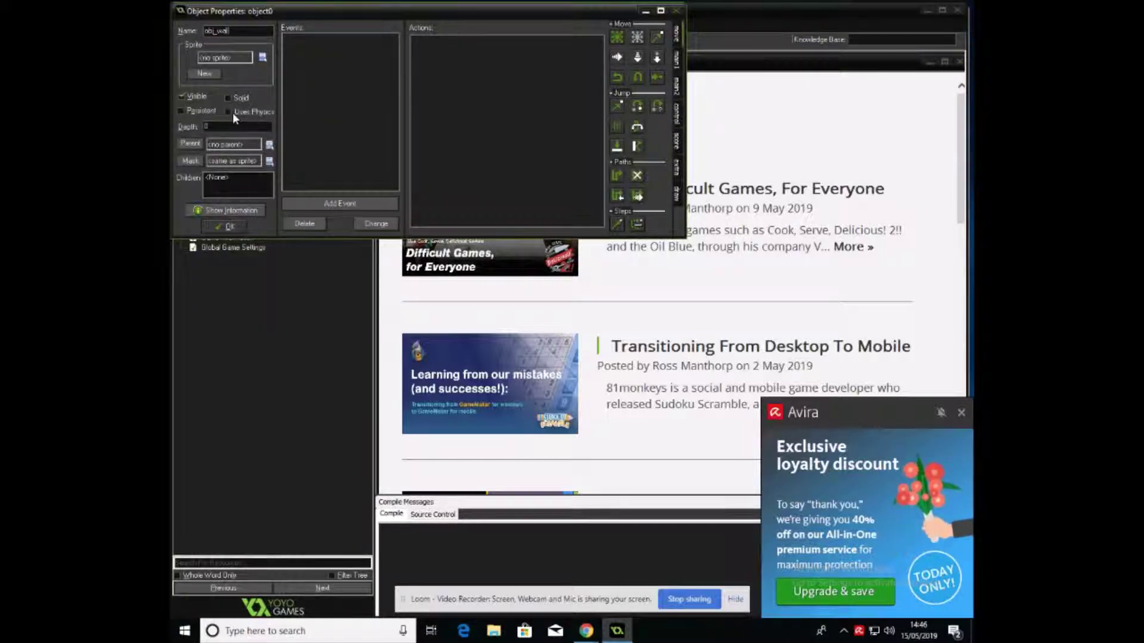
pyautogui.click(263, 57)
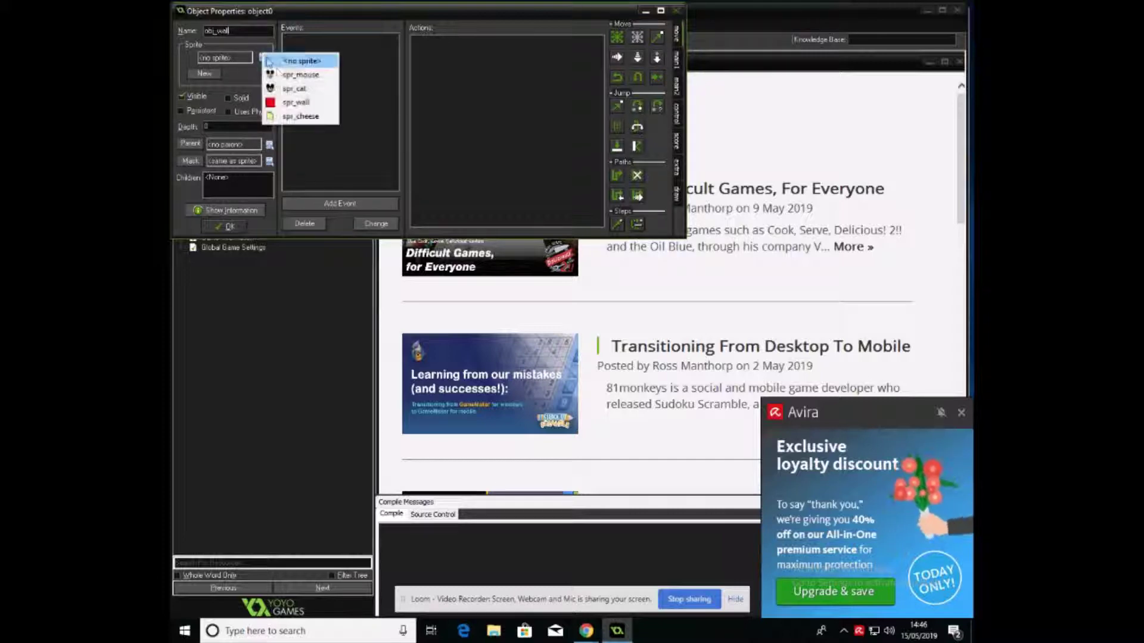
pyautogui.click(302, 104)
pyautogui.click(228, 97)
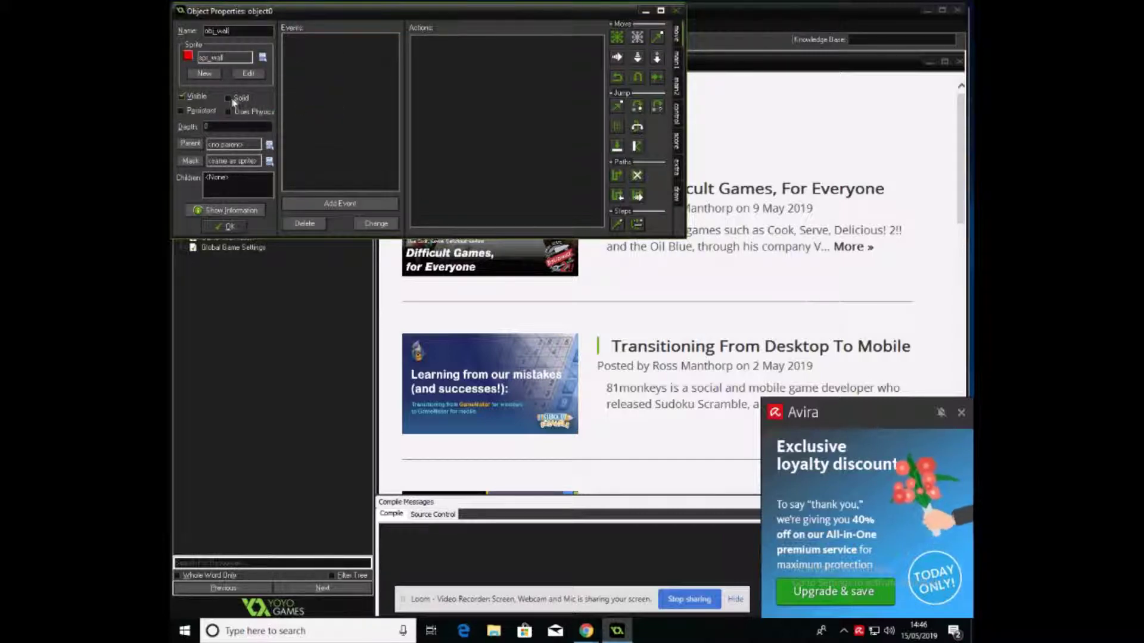
pyautogui.click(222, 227)
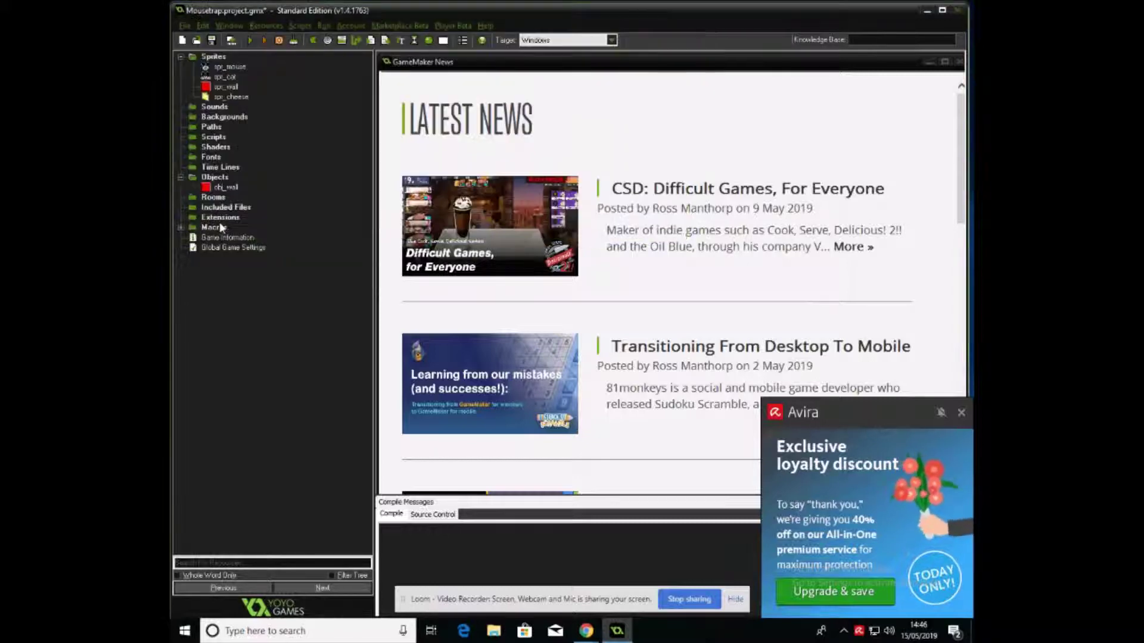
# - Create an object named obj_player and assign spr_mouse as its sprite
pyautogui.rightClick(218, 178)
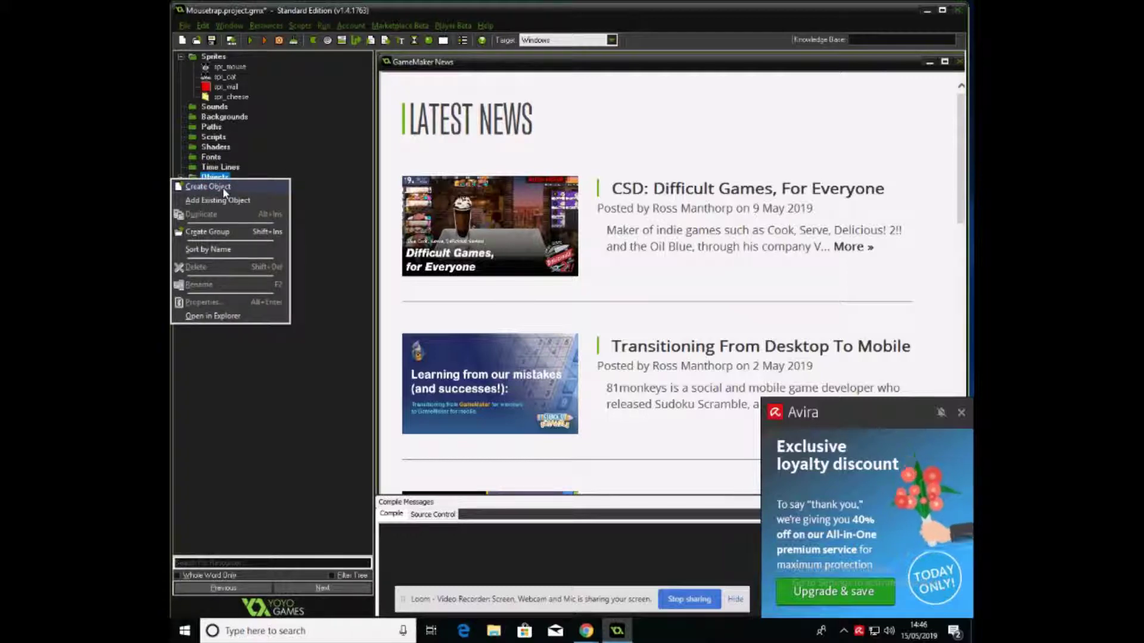
pyautogui.click(224, 189)
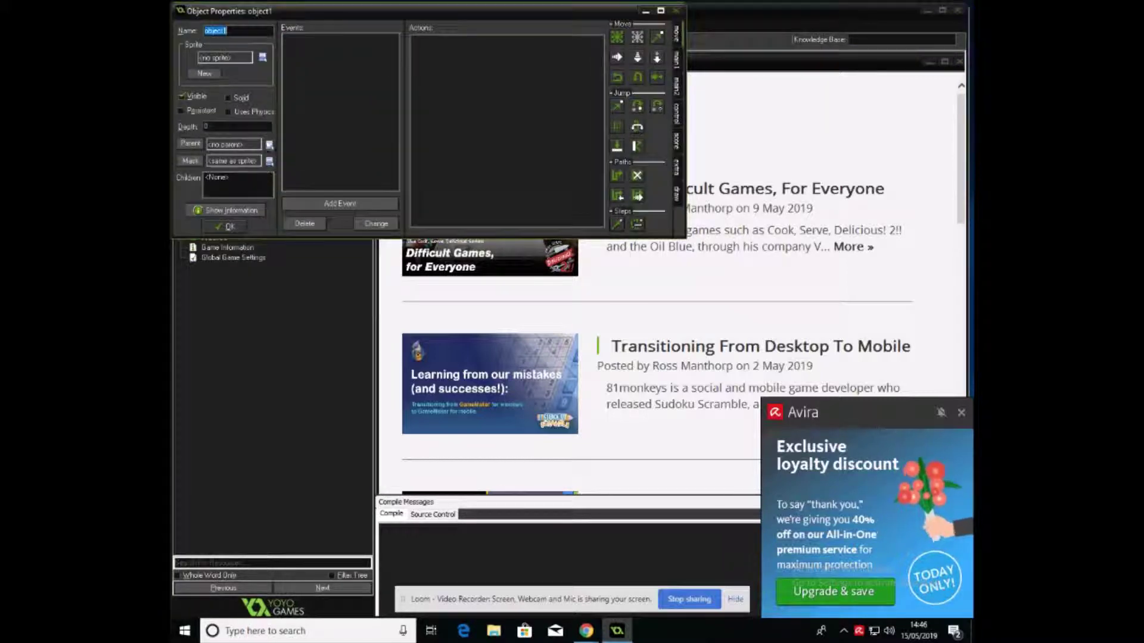
pyautogui.write('obj')
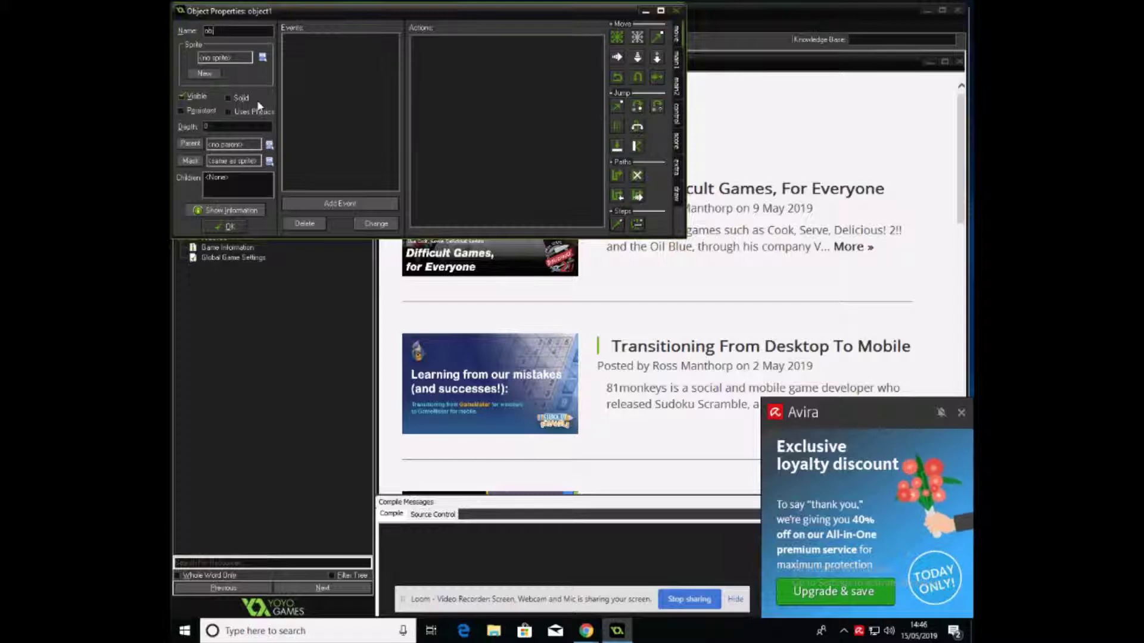
pyautogui.write('_player')
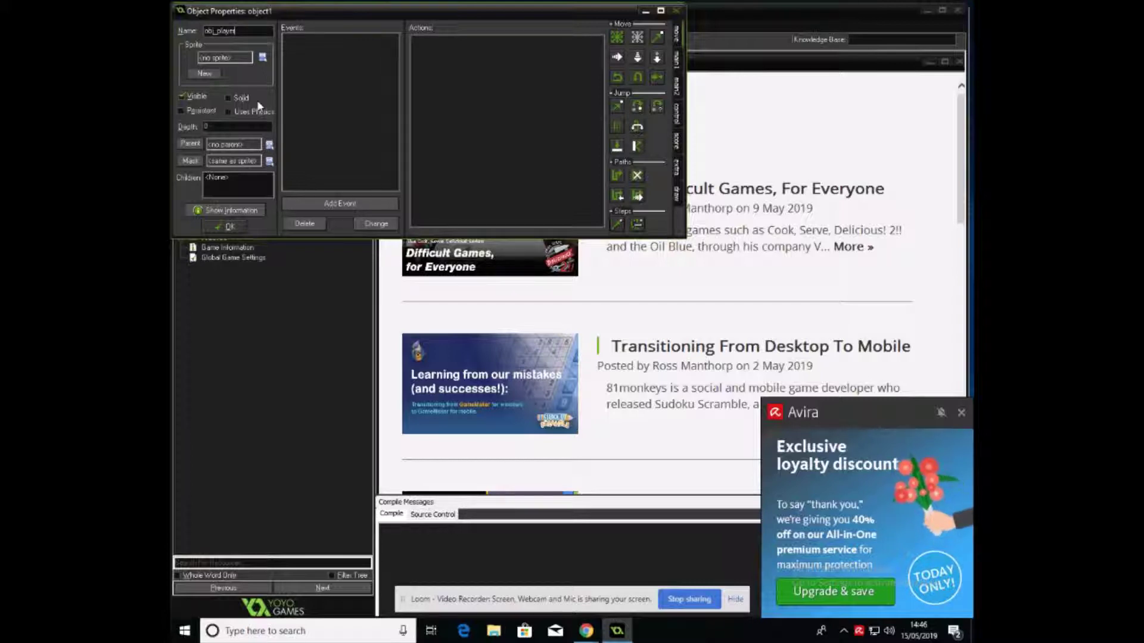
pyautogui.click(262, 57)
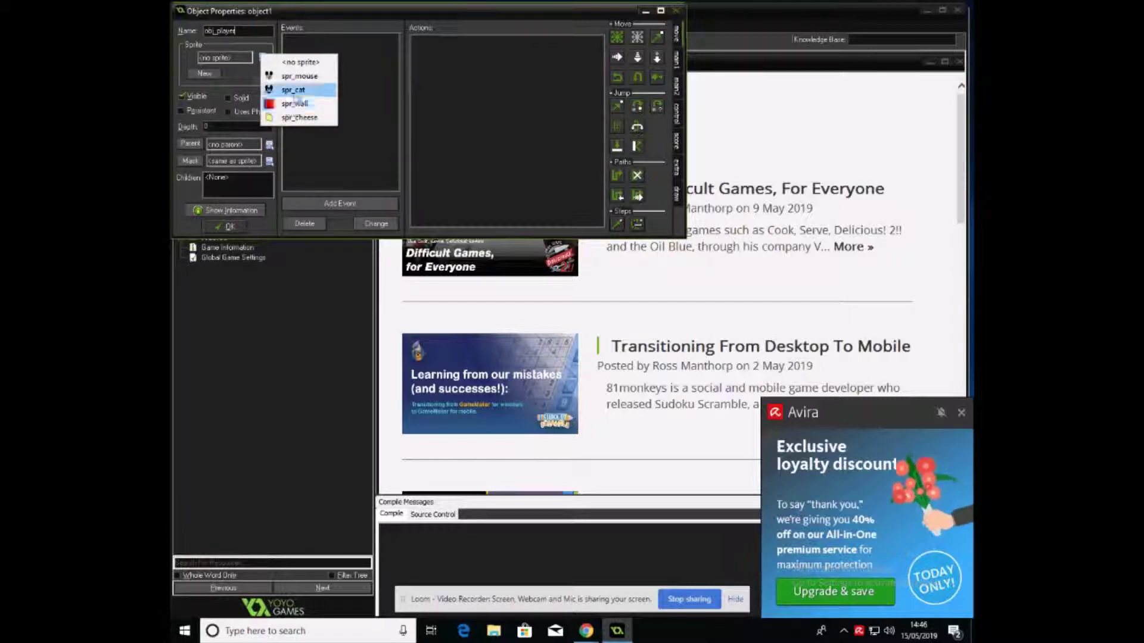
pyautogui.click(300, 76)
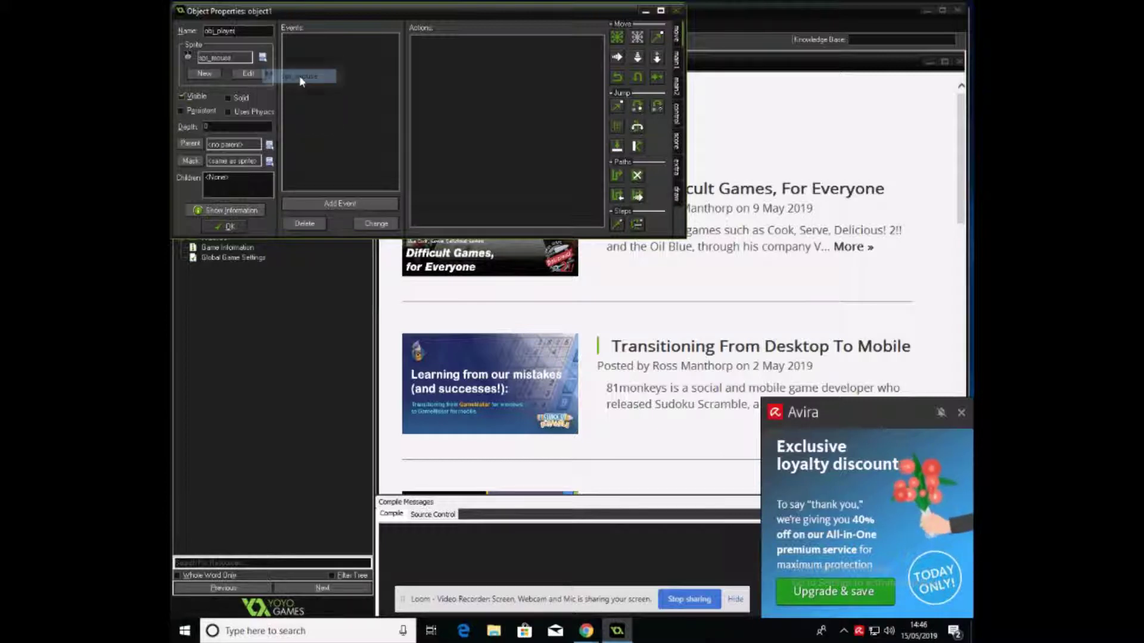
# - Add a collision event with obj_wall to obj_player, containing a Move Fixed action with the central stop direction and speed 0
pyautogui.click(322, 203)
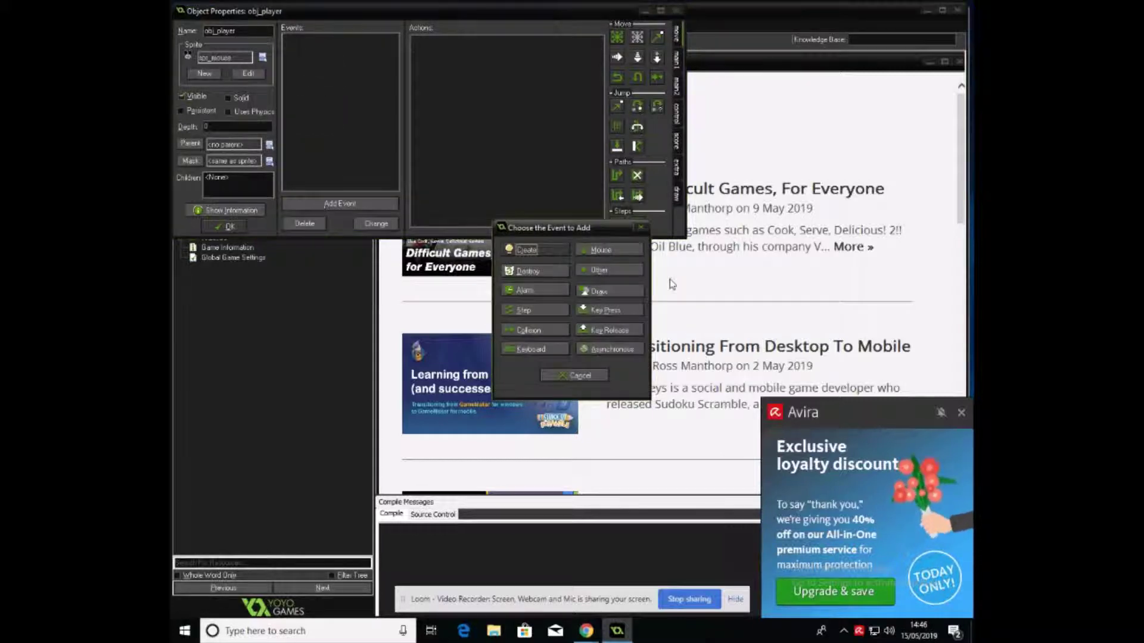
pyautogui.click(540, 331)
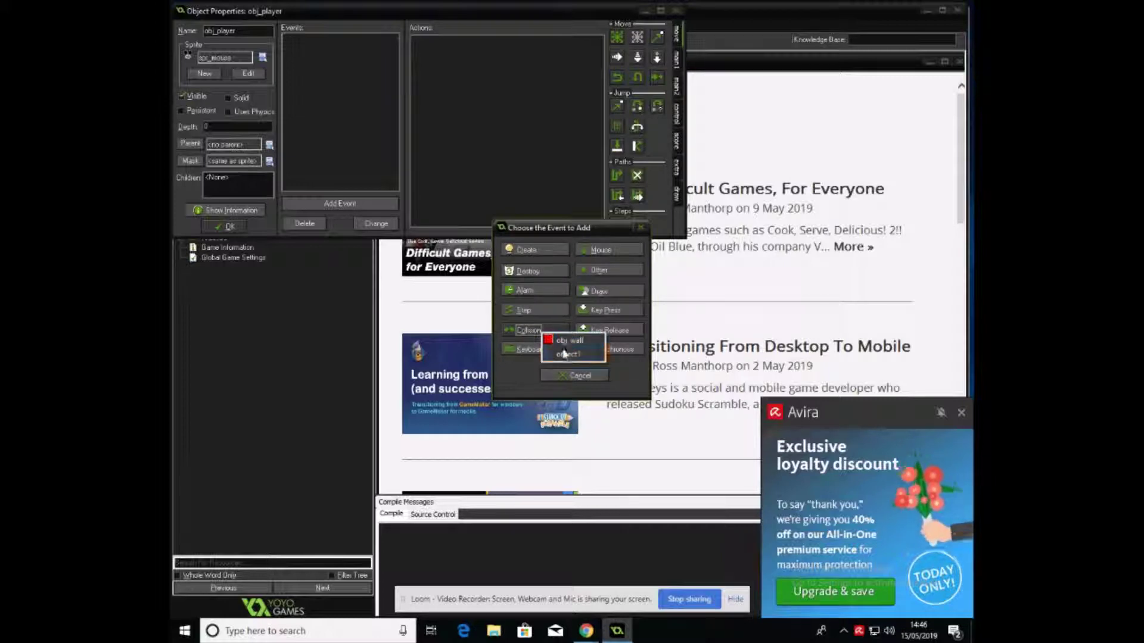
pyautogui.click(569, 340)
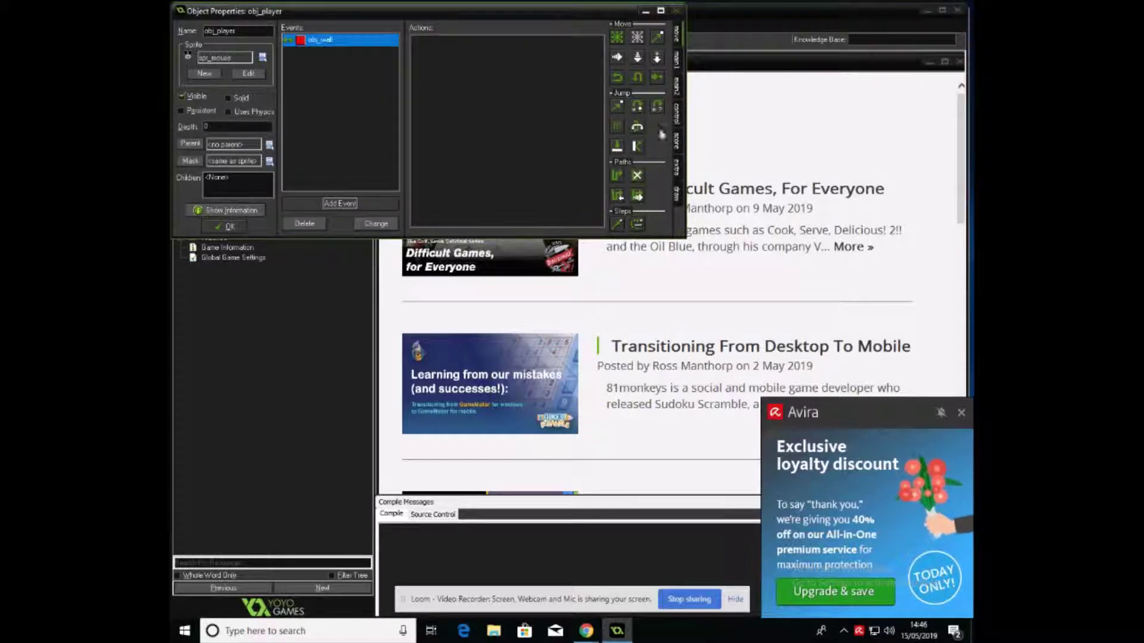
pyautogui.moveTo(562, 78); pyautogui.dragTo(560, 71)
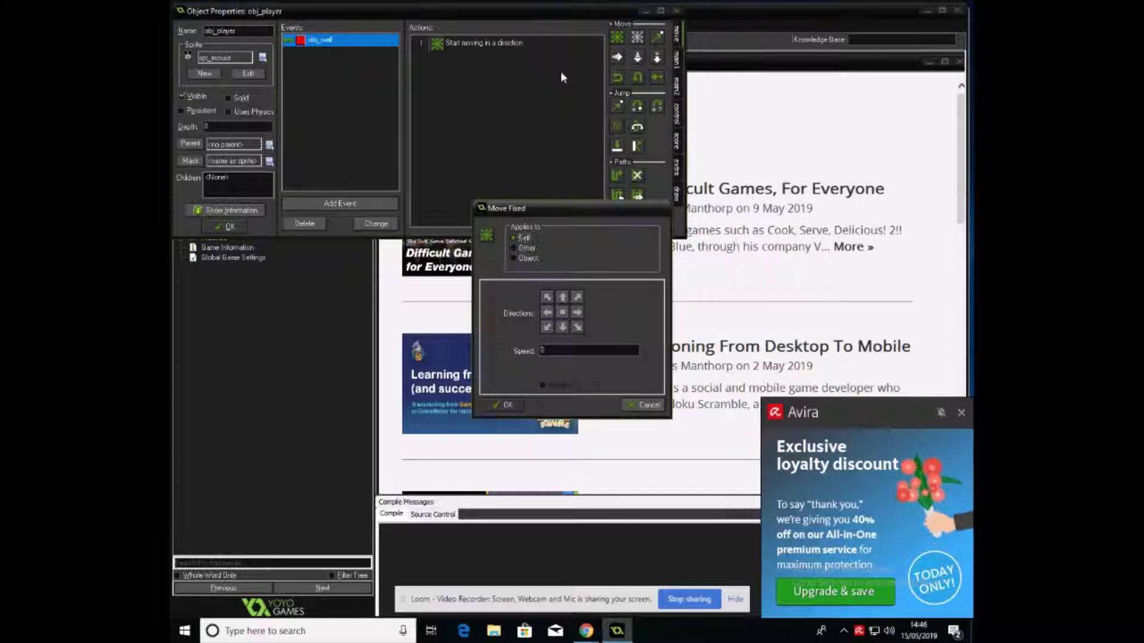
pyautogui.click(559, 314)
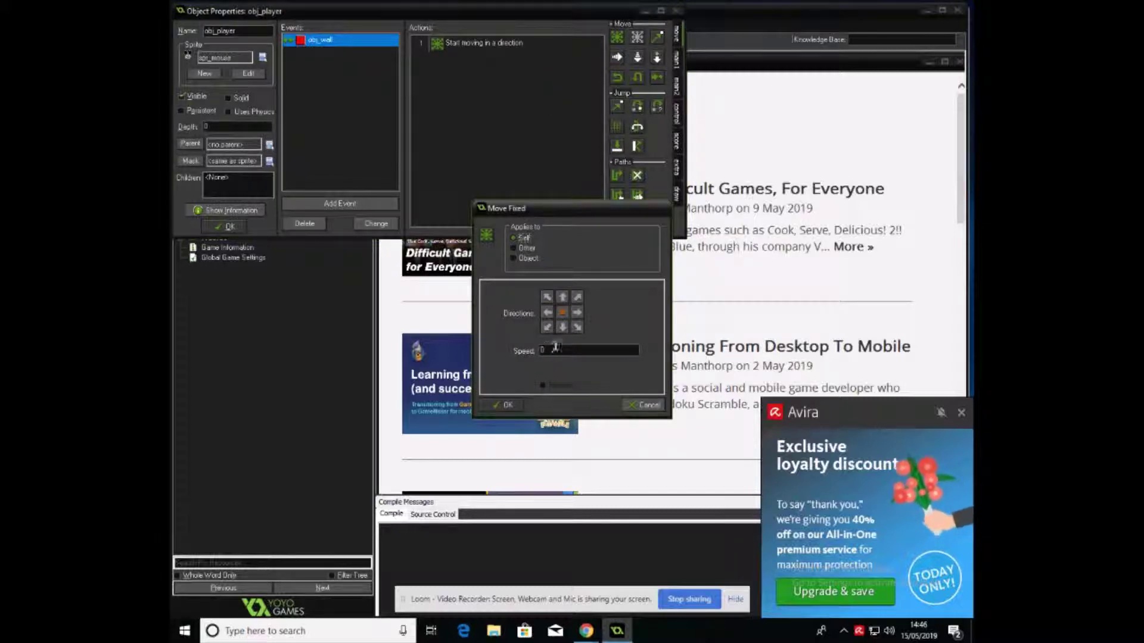
pyautogui.click(507, 406)
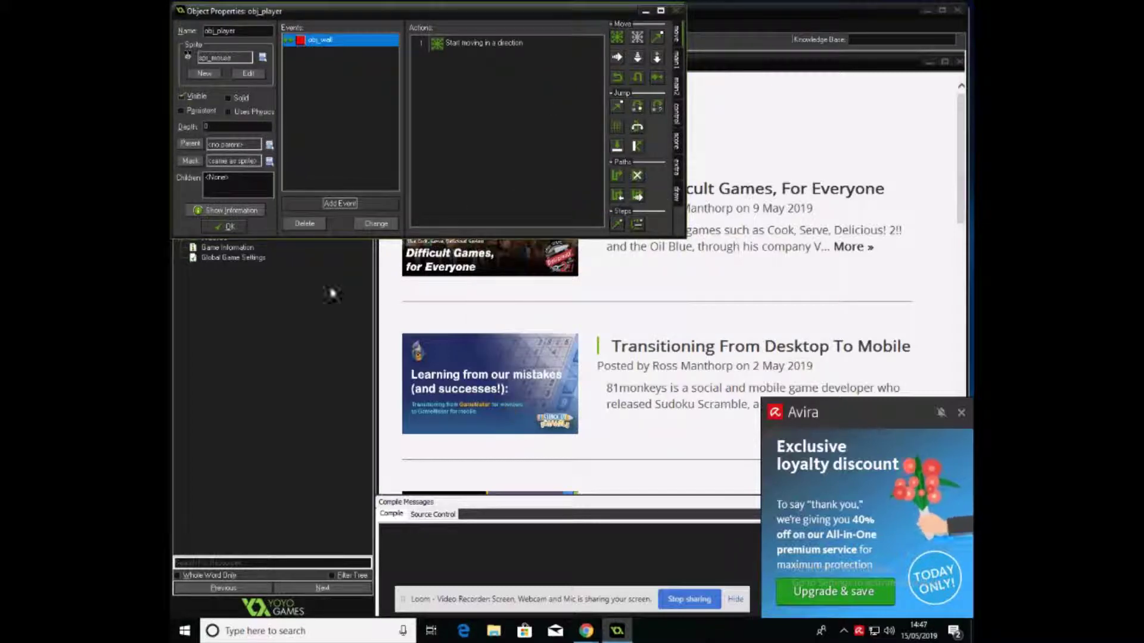
# - Add a keyboard <Left> event to obj_player with a Move Fixed action directed left, and set its speed
pyautogui.click(345, 204)
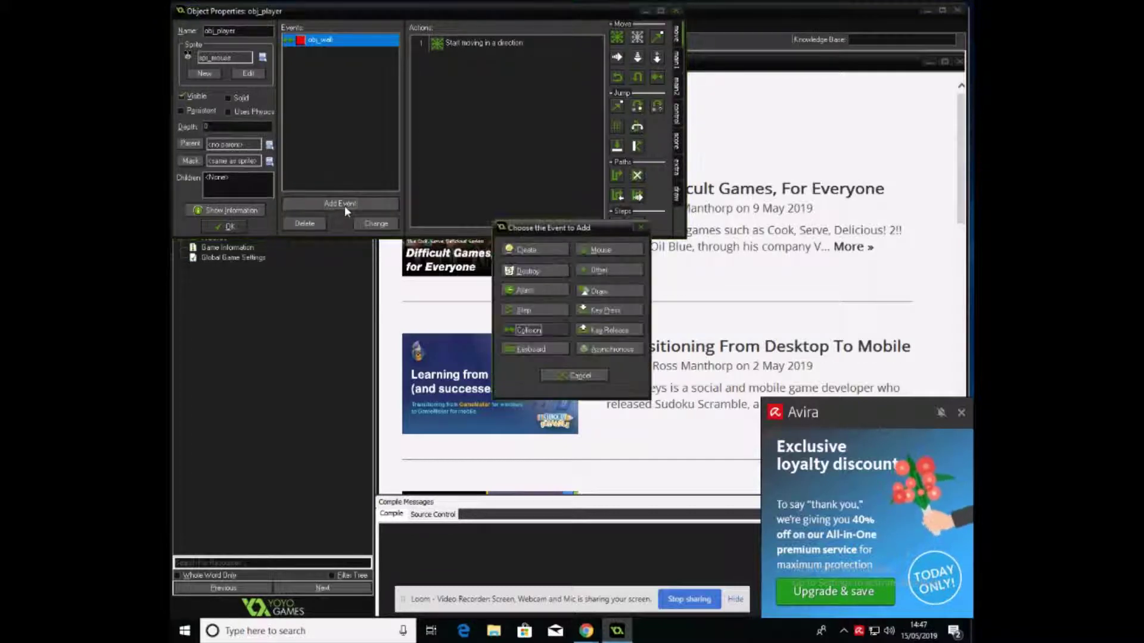
pyautogui.click(532, 349)
pyautogui.click(583, 357)
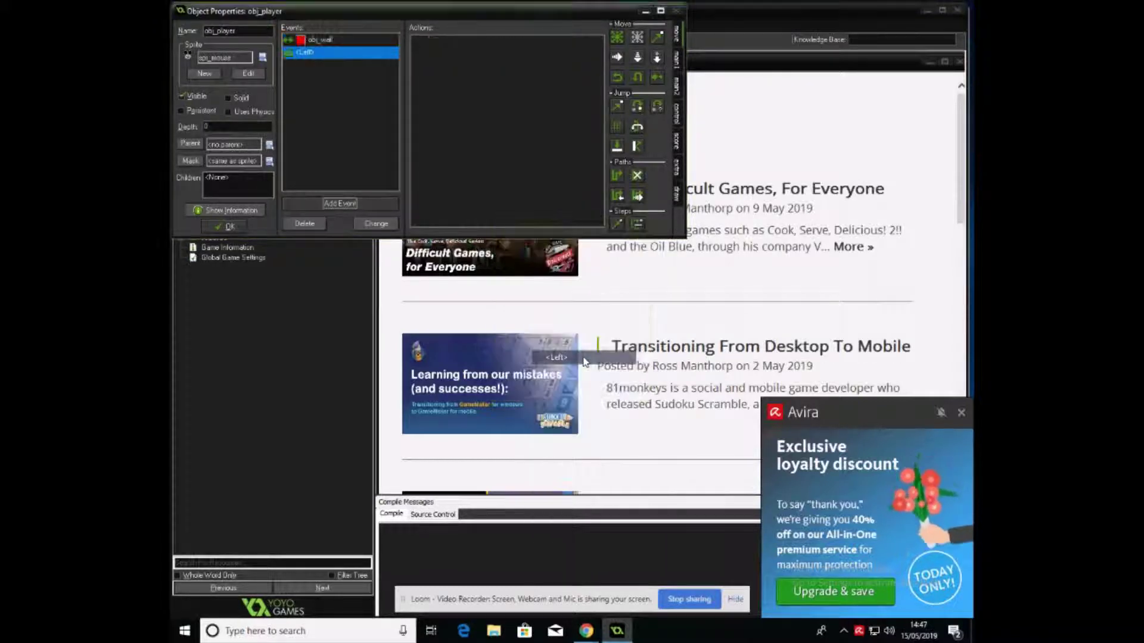
pyautogui.moveTo(617, 37); pyautogui.dragTo(507, 66)
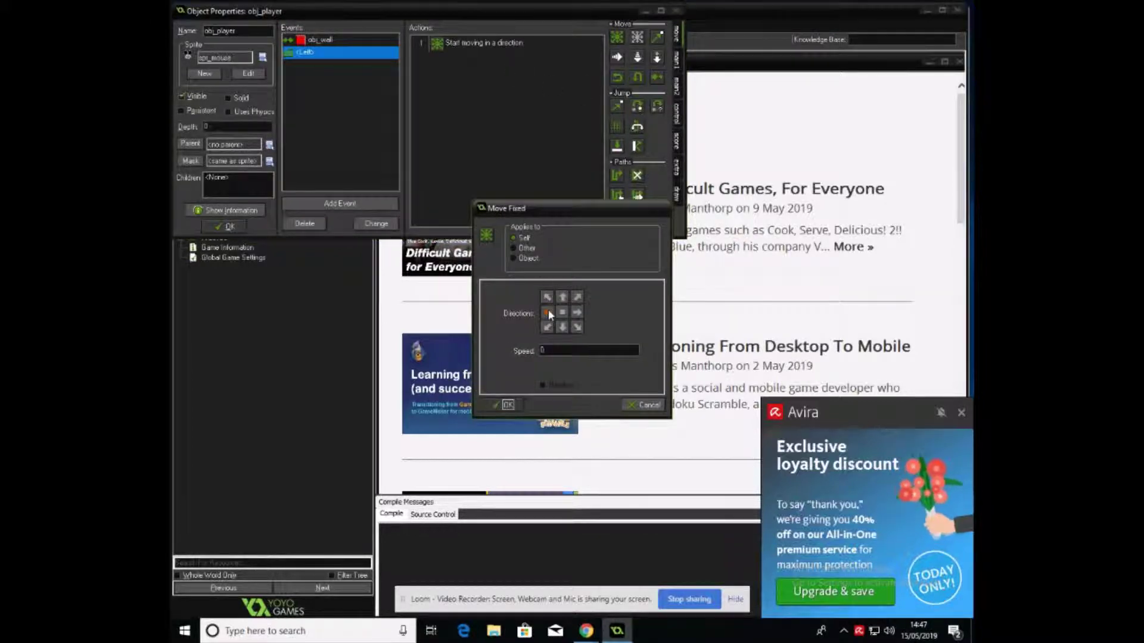
pyautogui.click(549, 312)
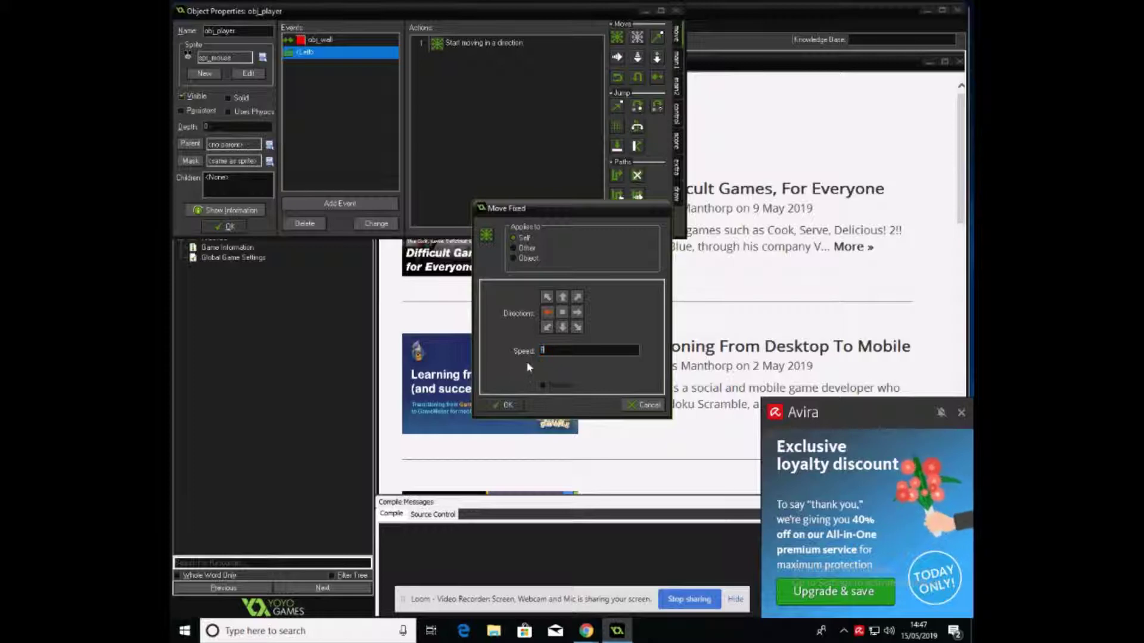
pyautogui.click(503, 405)
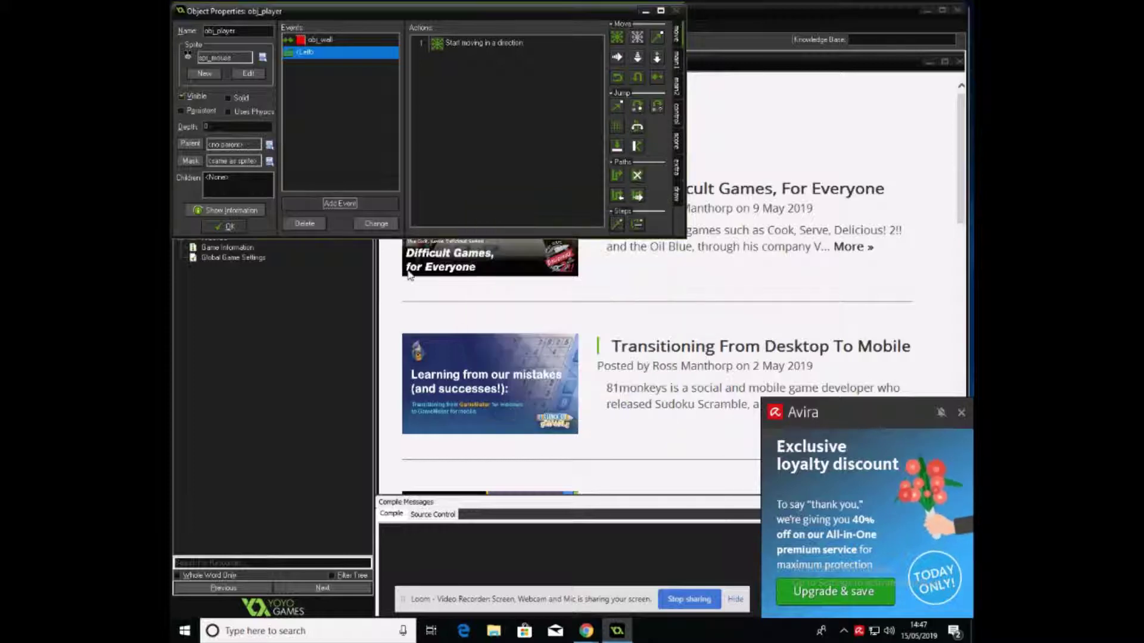
# - Add a keyboard <Right> event to obj_player with a Move Fixed action directed right, and set its speed
pyautogui.click(345, 204)
pyautogui.click(540, 349)
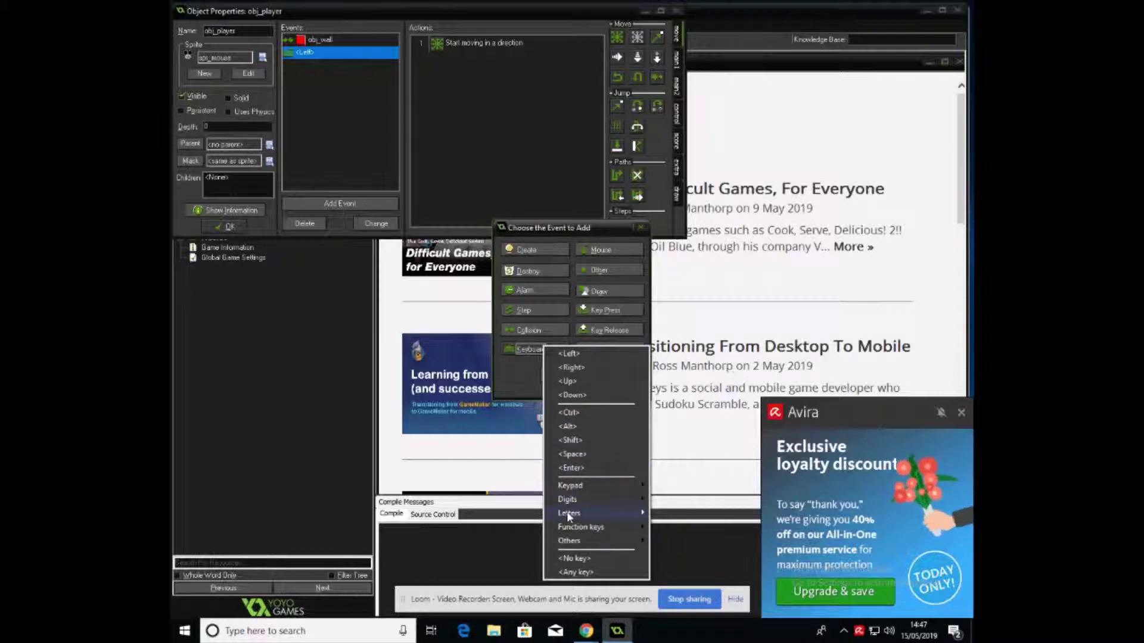
pyautogui.click(581, 369)
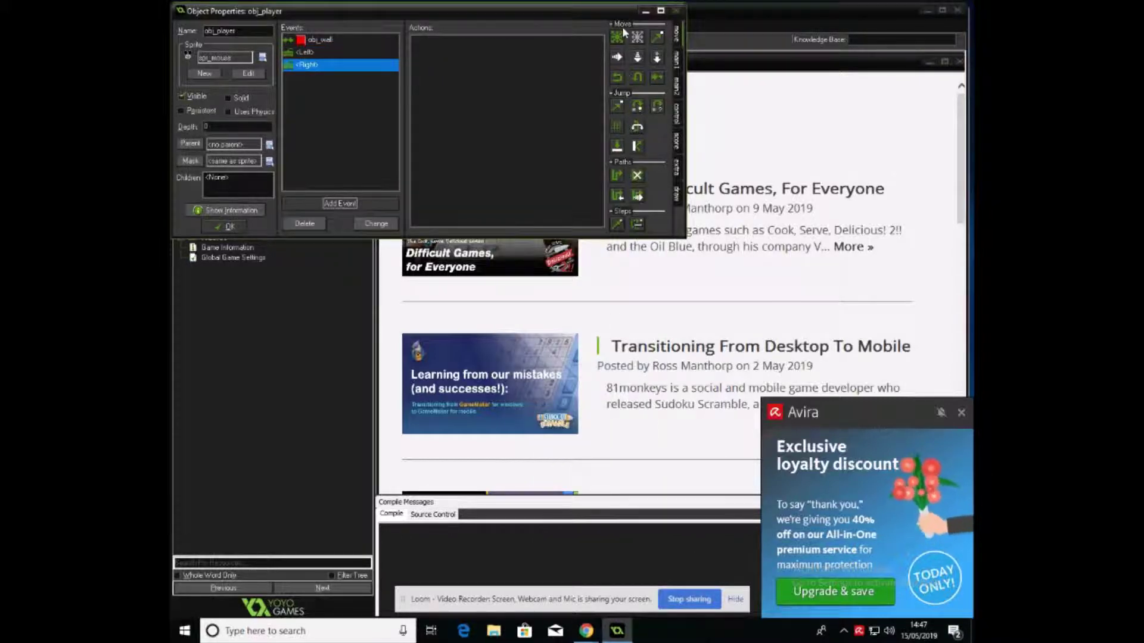
pyautogui.moveTo(622, 40); pyautogui.dragTo(535, 79)
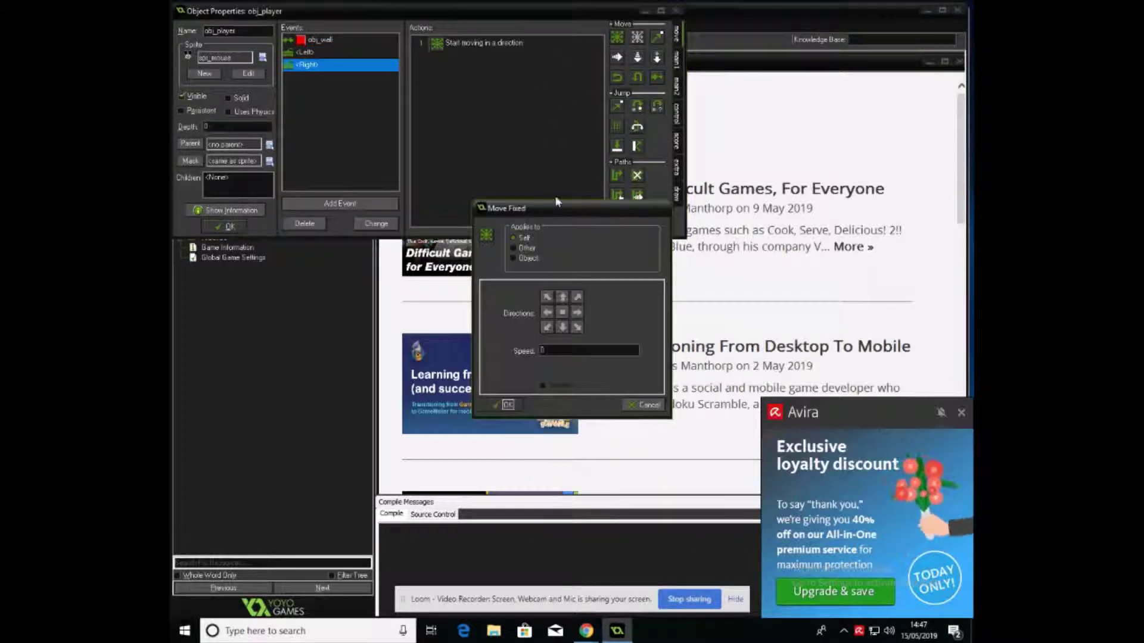
pyautogui.click(577, 312)
pyautogui.doubleClick(545, 350)
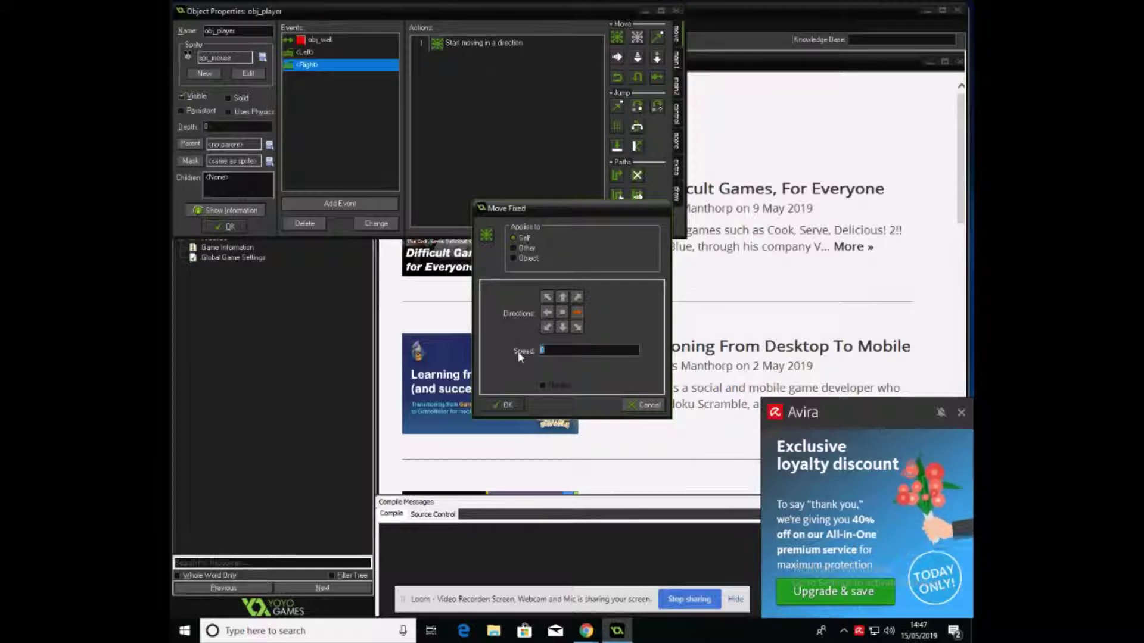
pyautogui.click(506, 405)
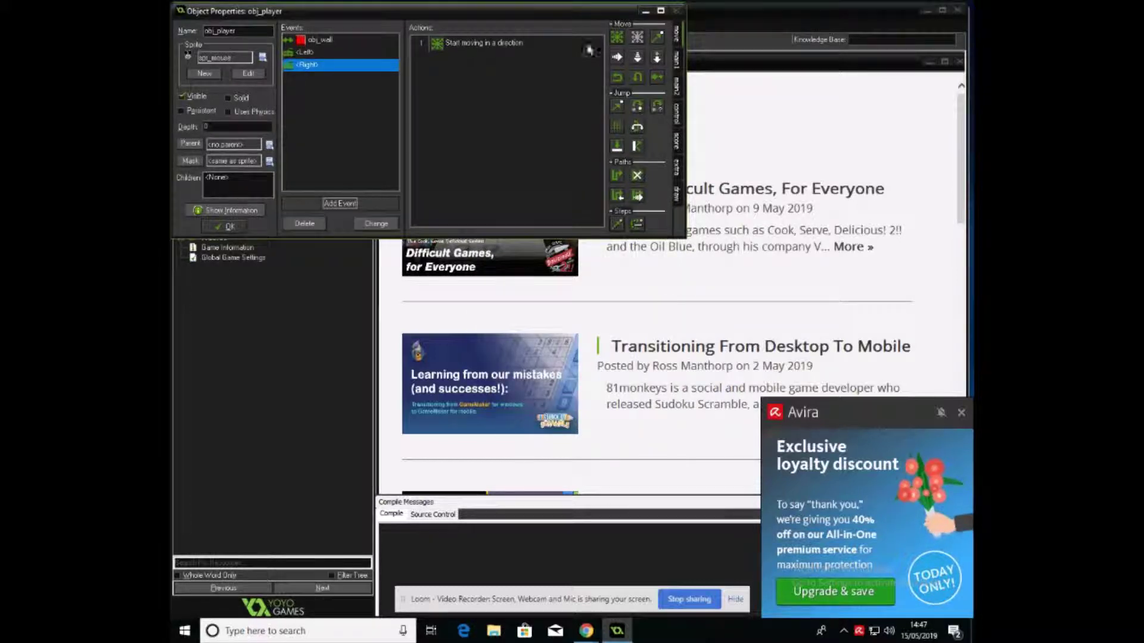
# - Add a keyboard <Up> event to obj_player with a Move Fixed action directed upward, and set its speed
pyautogui.click(340, 203)
pyautogui.click(547, 348)
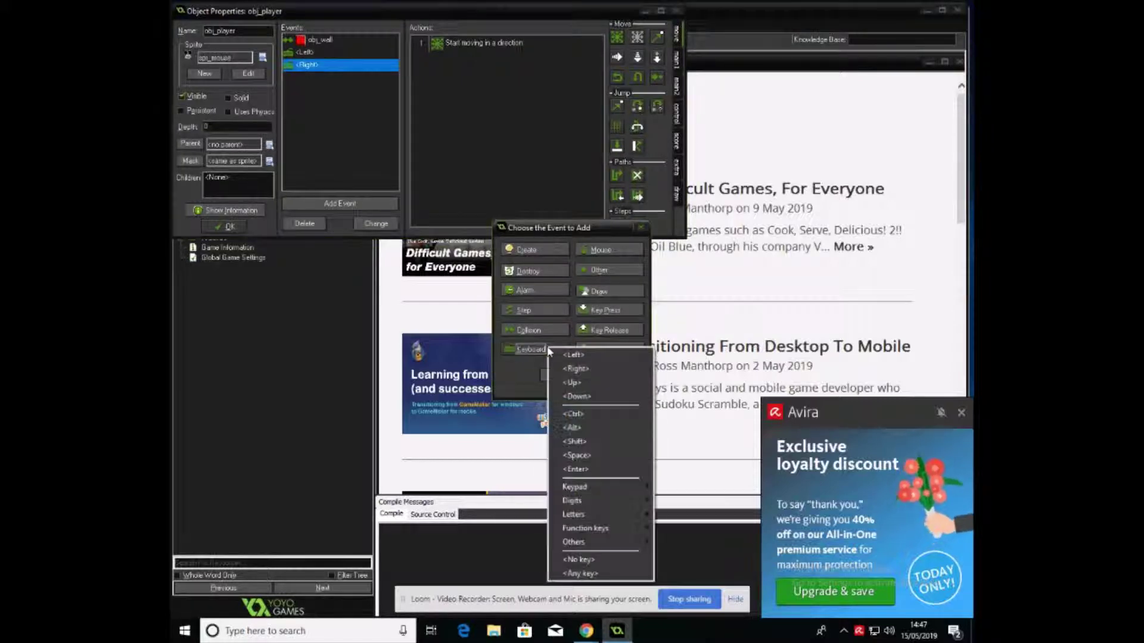
pyautogui.click(571, 385)
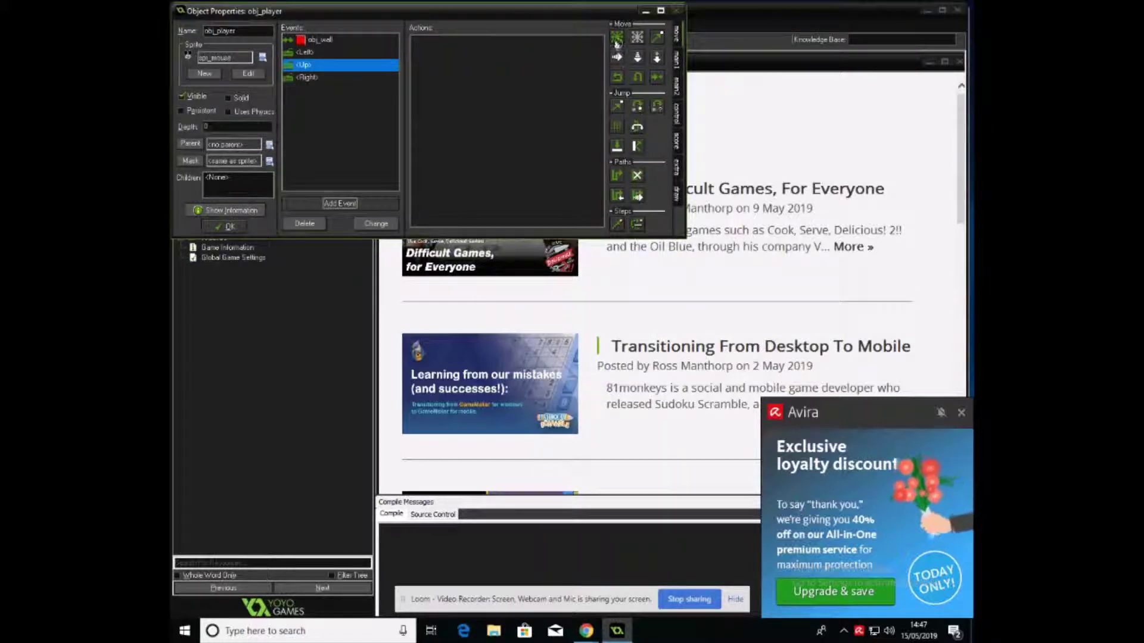
pyautogui.moveTo(617, 37); pyautogui.dragTo(581, 109)
pyautogui.click(562, 296)
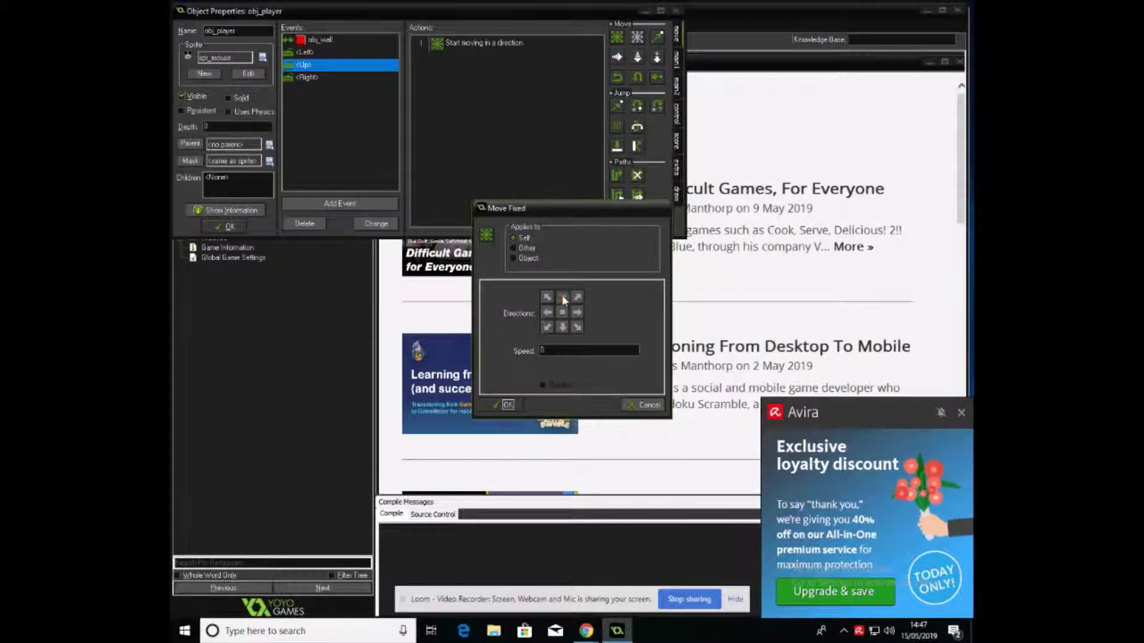
pyautogui.doubleClick(537, 350)
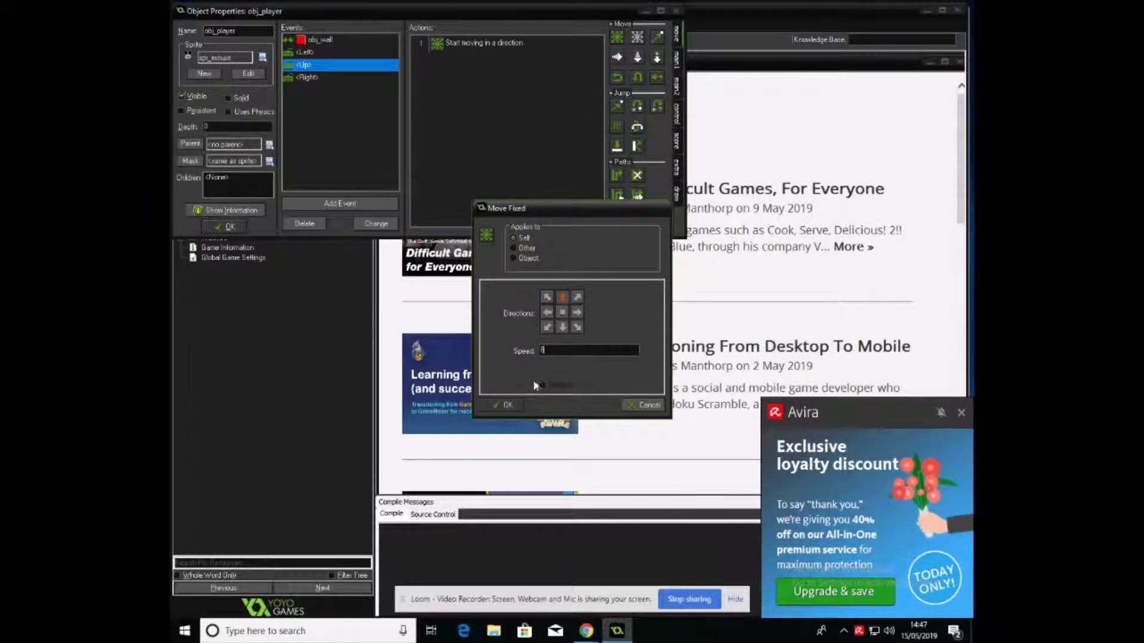
pyautogui.click(509, 406)
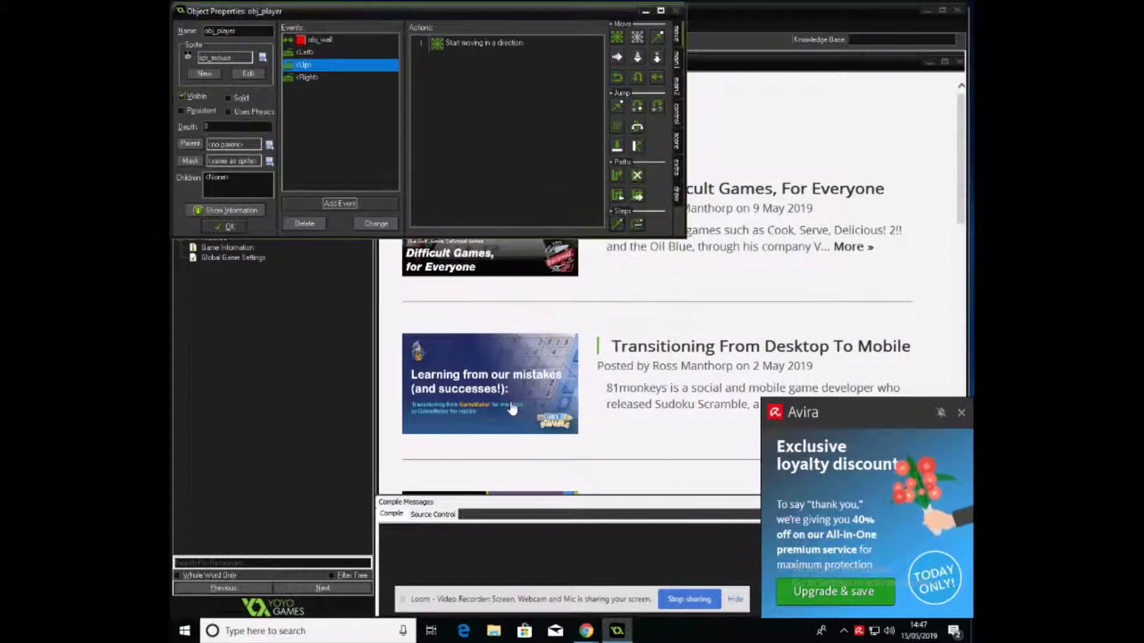
# - Add a keyboard <Down> event to obj_player with a Move Fixed action directed downward, set its speed, and close the object's properties
pyautogui.click(336, 203)
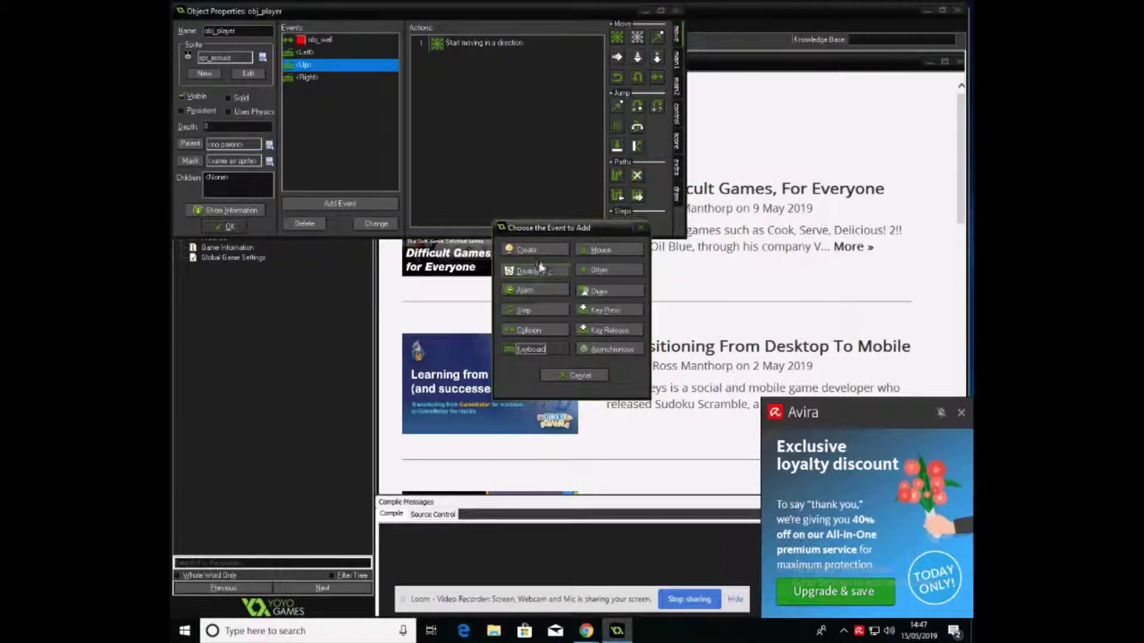
pyautogui.click(531, 349)
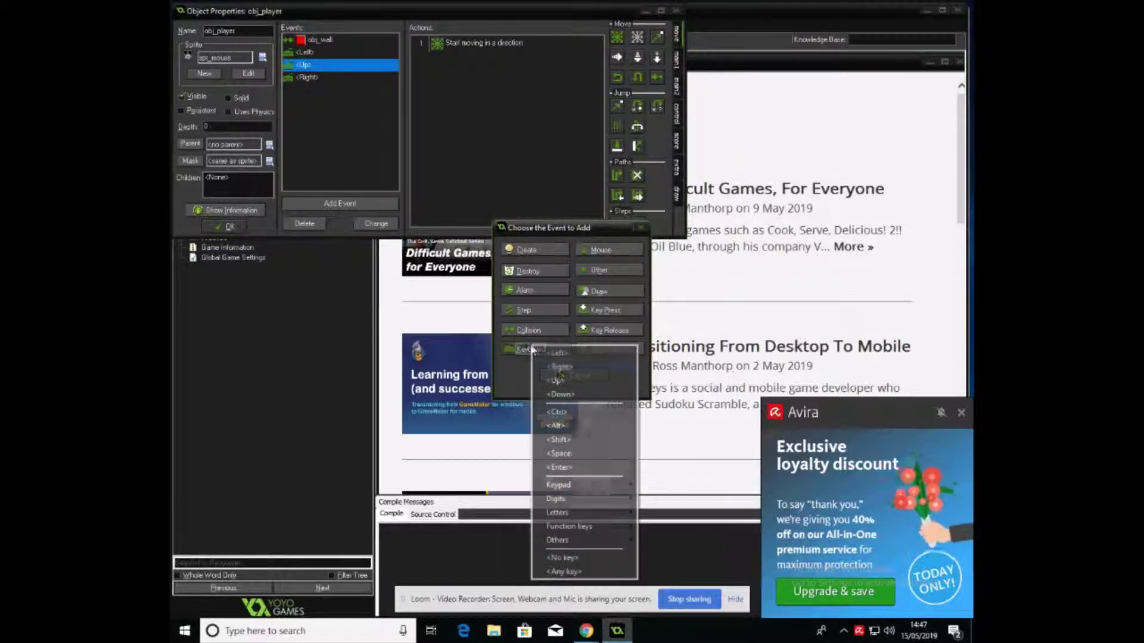
pyautogui.click(560, 394)
pyautogui.moveTo(617, 37); pyautogui.dragTo(550, 90)
pyautogui.click(563, 327)
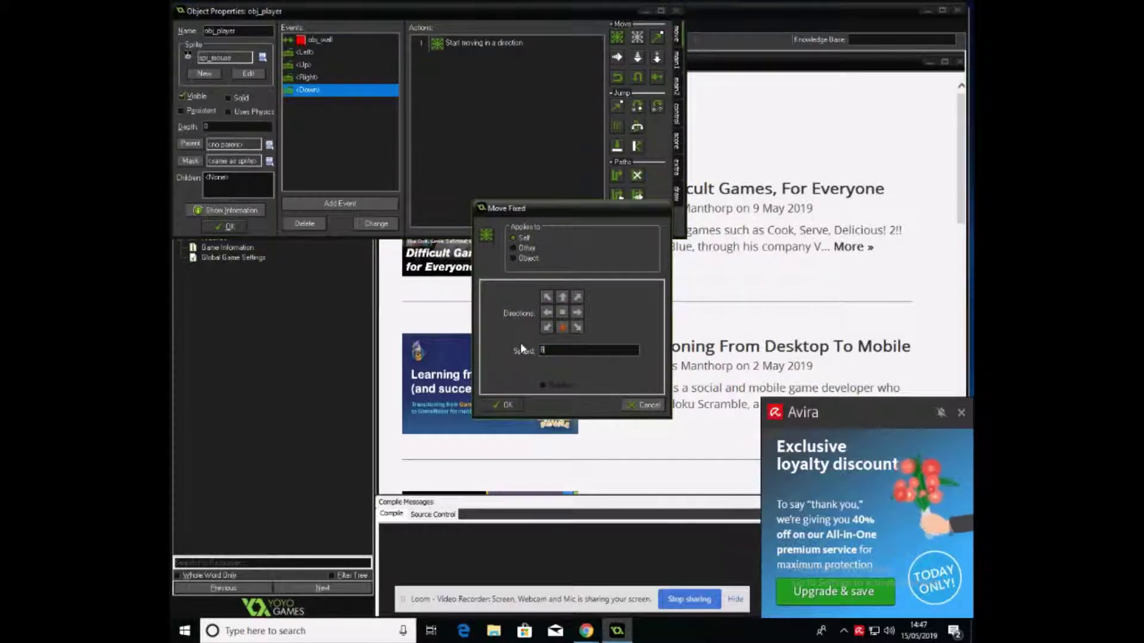
pyautogui.click(505, 407)
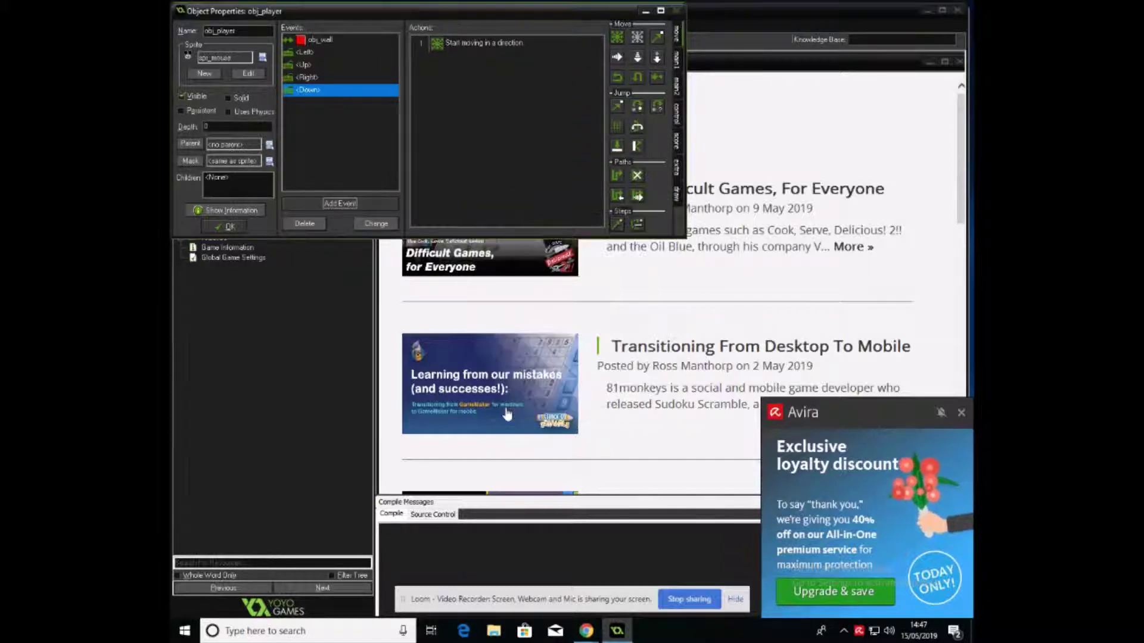
pyautogui.click(217, 227)
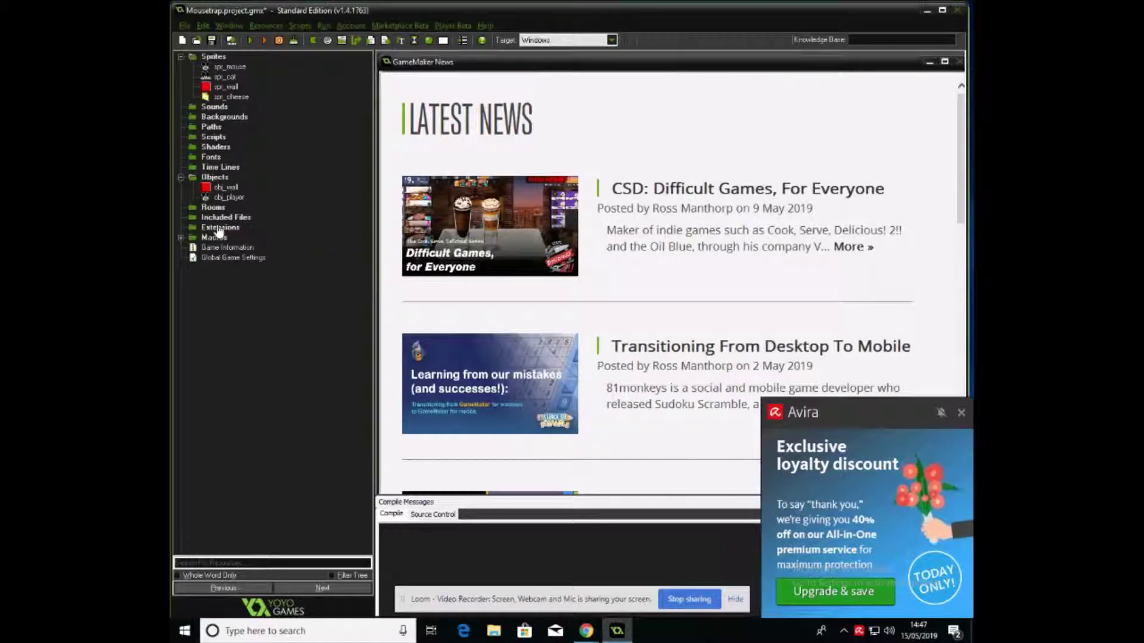
# - Create an object named obj_cat that uses the spr_cat sprite
pyautogui.rightClick(219, 179)
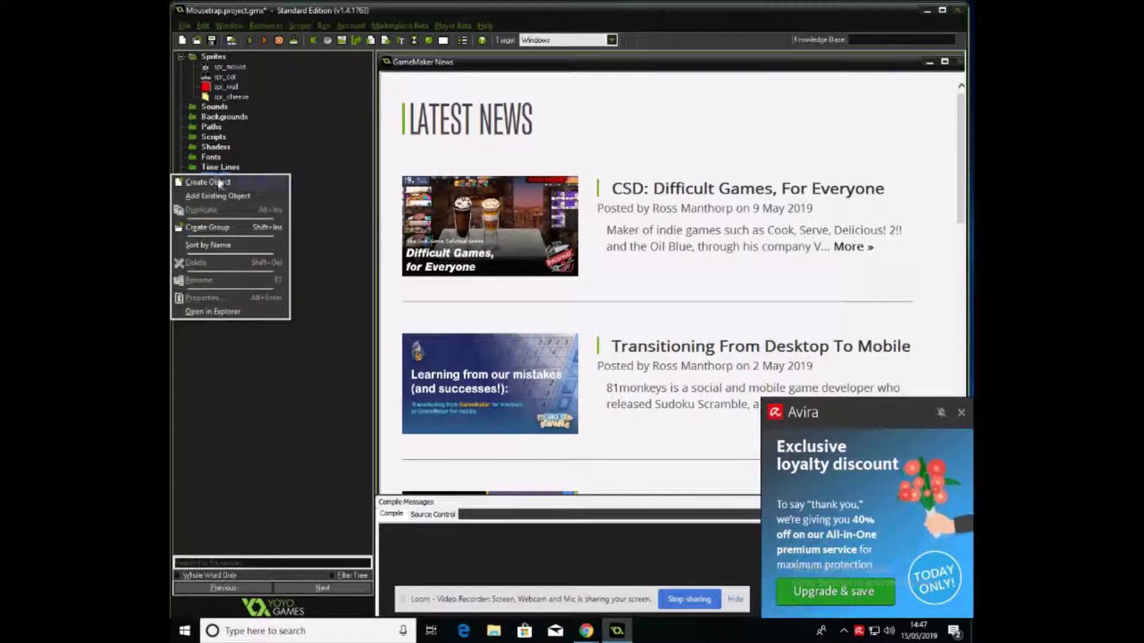
pyautogui.click(217, 182)
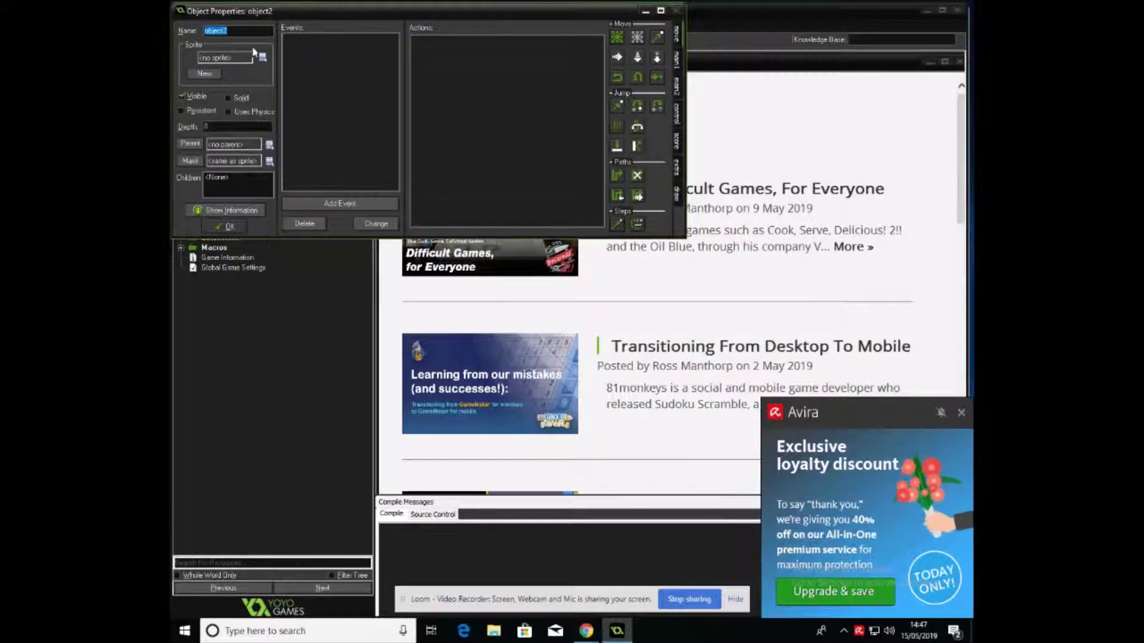
pyautogui.write('o')
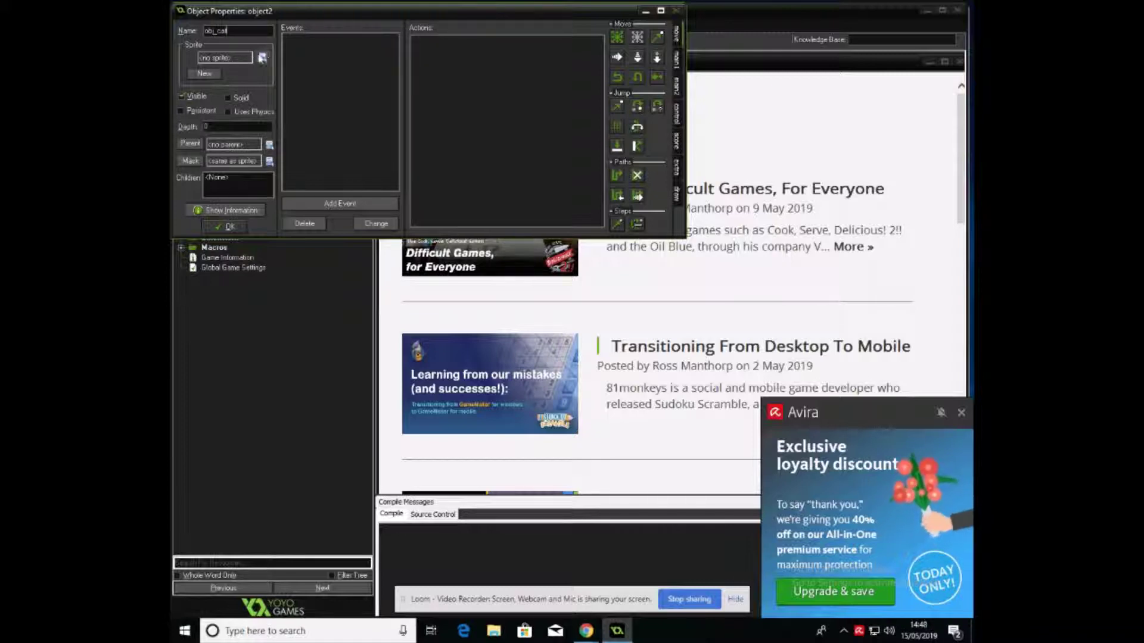
pyautogui.click(263, 58)
pyautogui.click(276, 89)
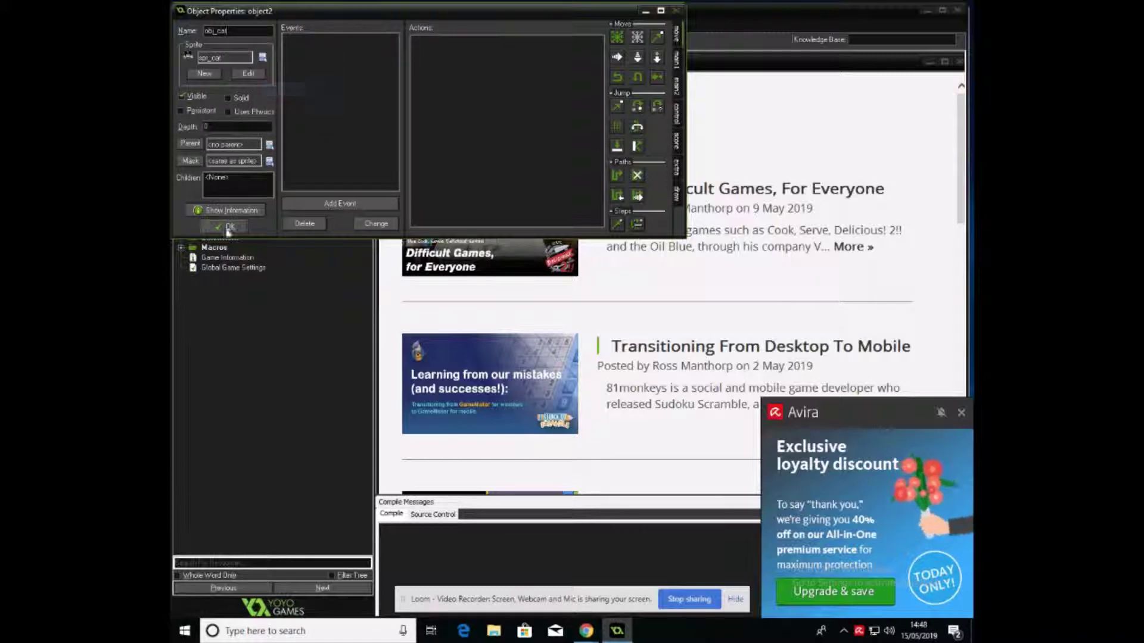
pyautogui.click(227, 227)
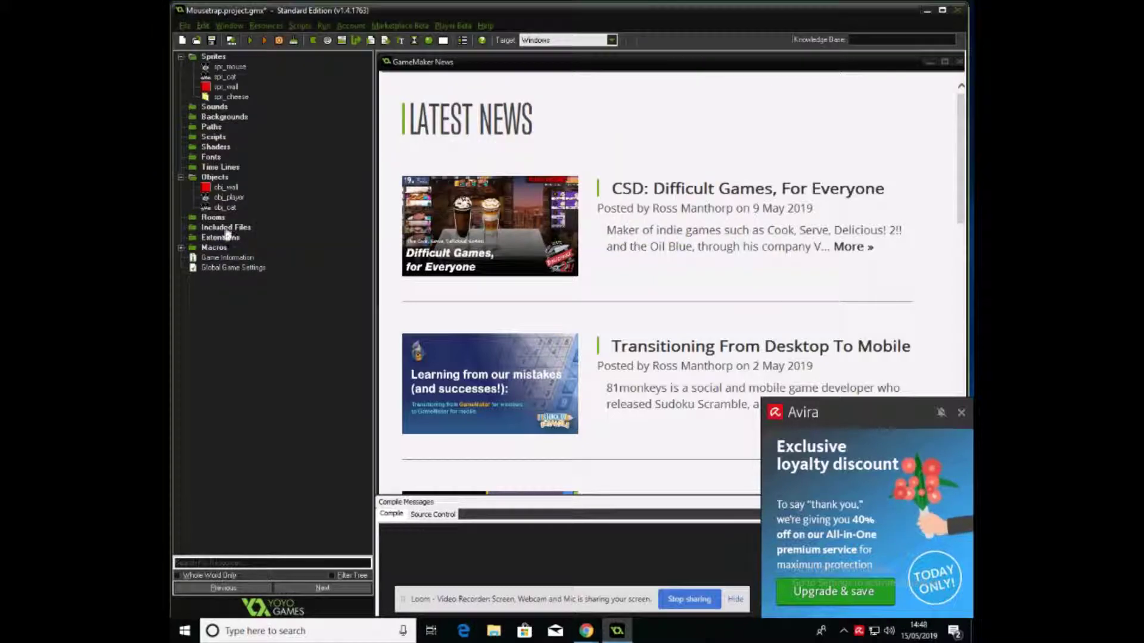
# - Create an object named obj_cheese and assign the spr_cheese sprite to it
pyautogui.rightClick(225, 180)
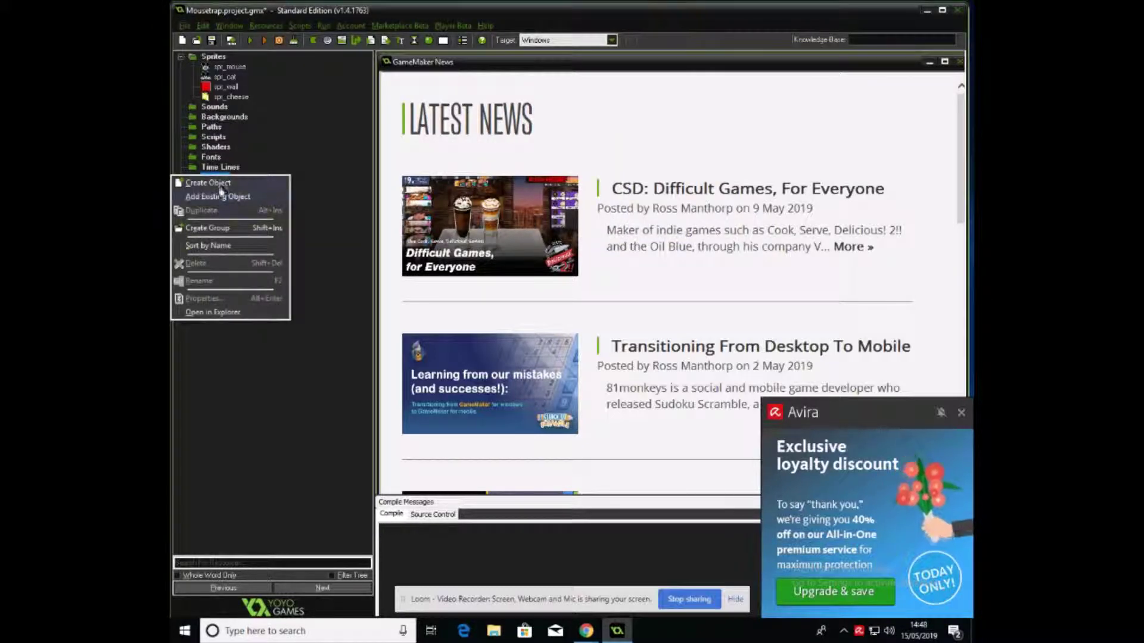
pyautogui.click(221, 185)
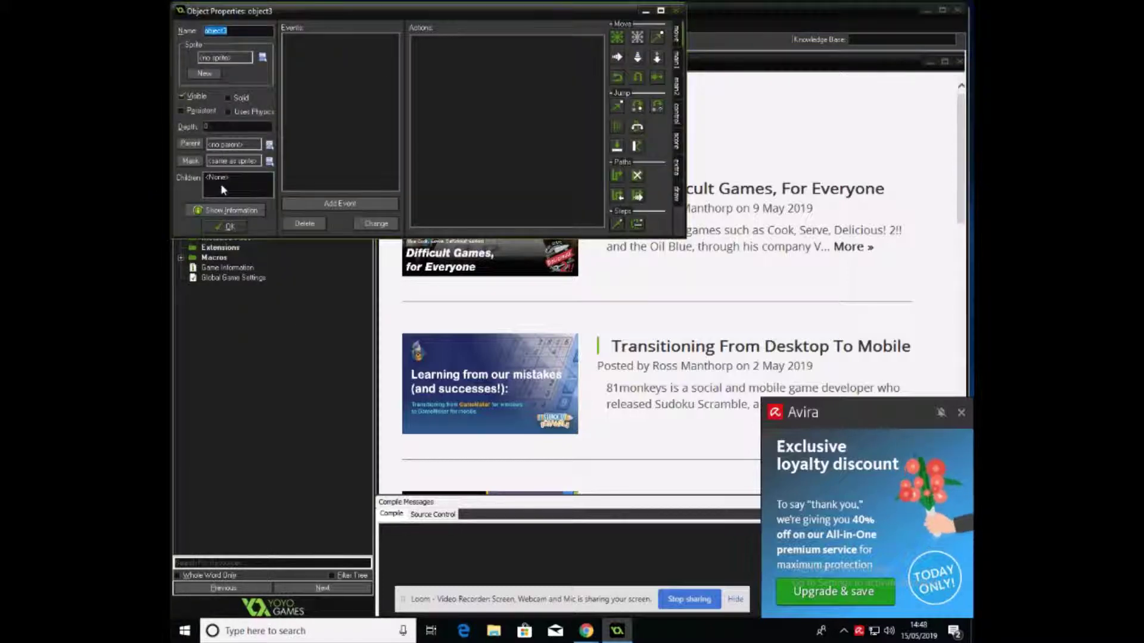
pyautogui.write('obj_')
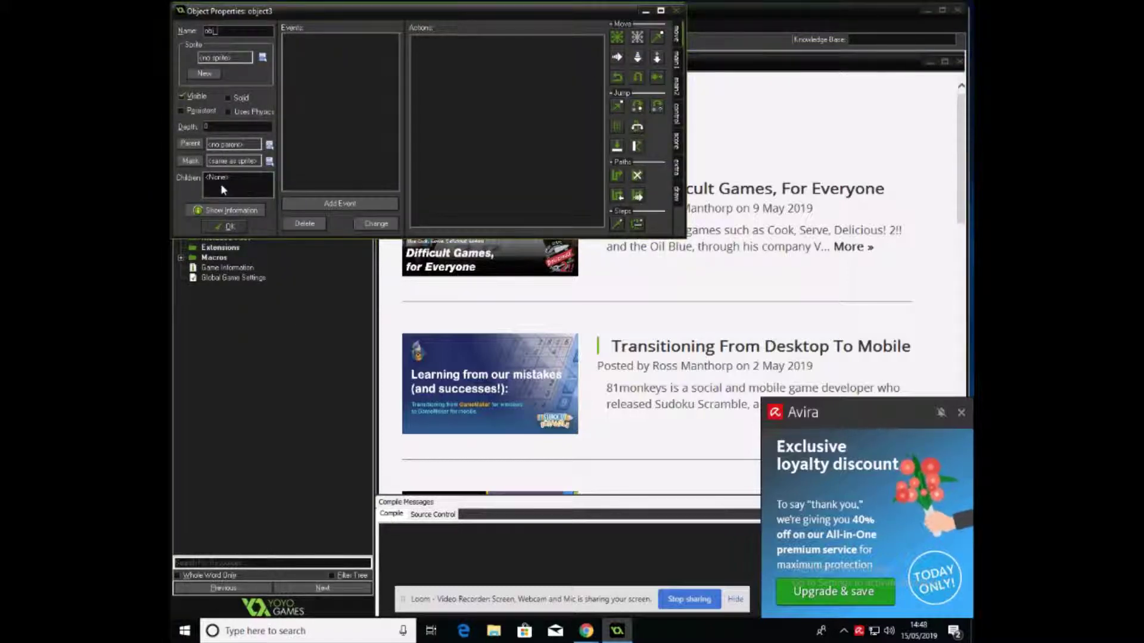
pyautogui.write('cheese')
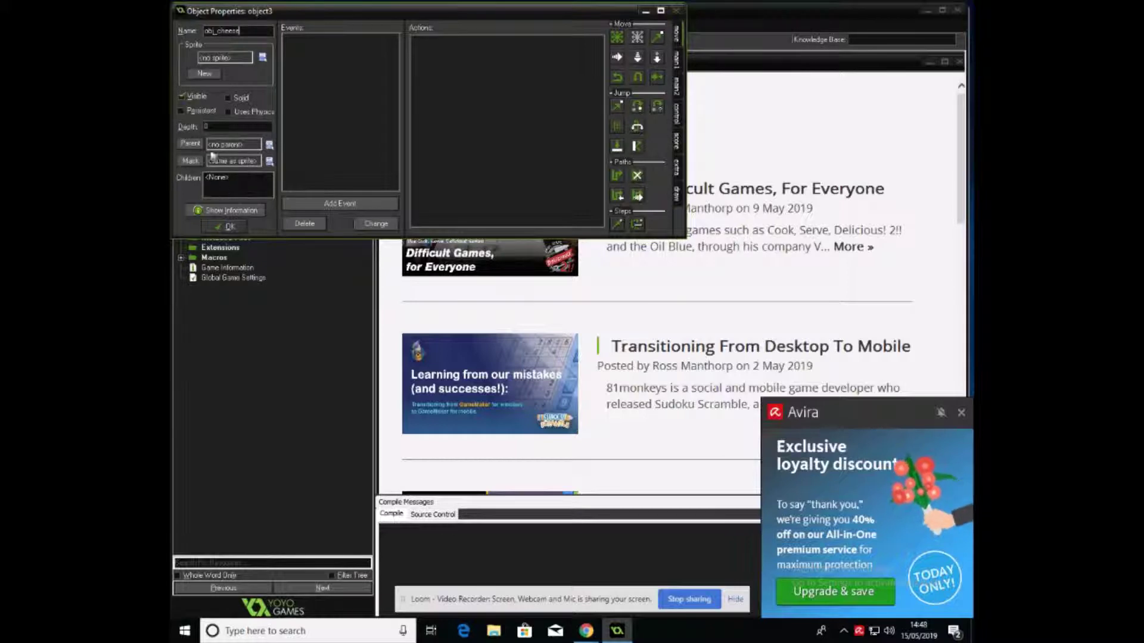
pyautogui.click(263, 57)
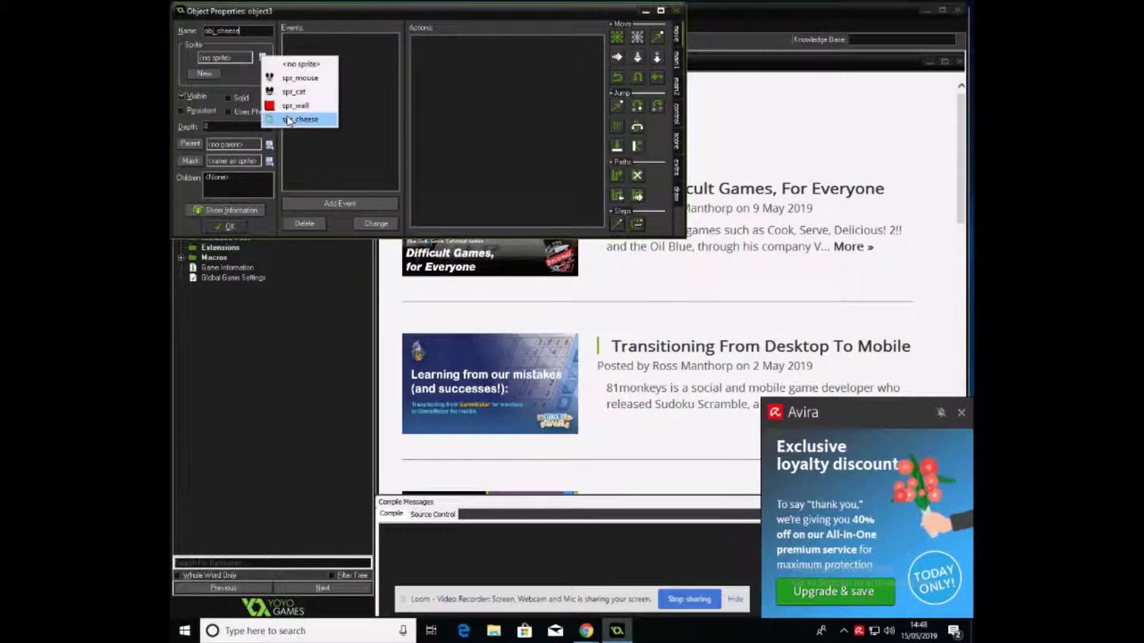
pyautogui.click(288, 120)
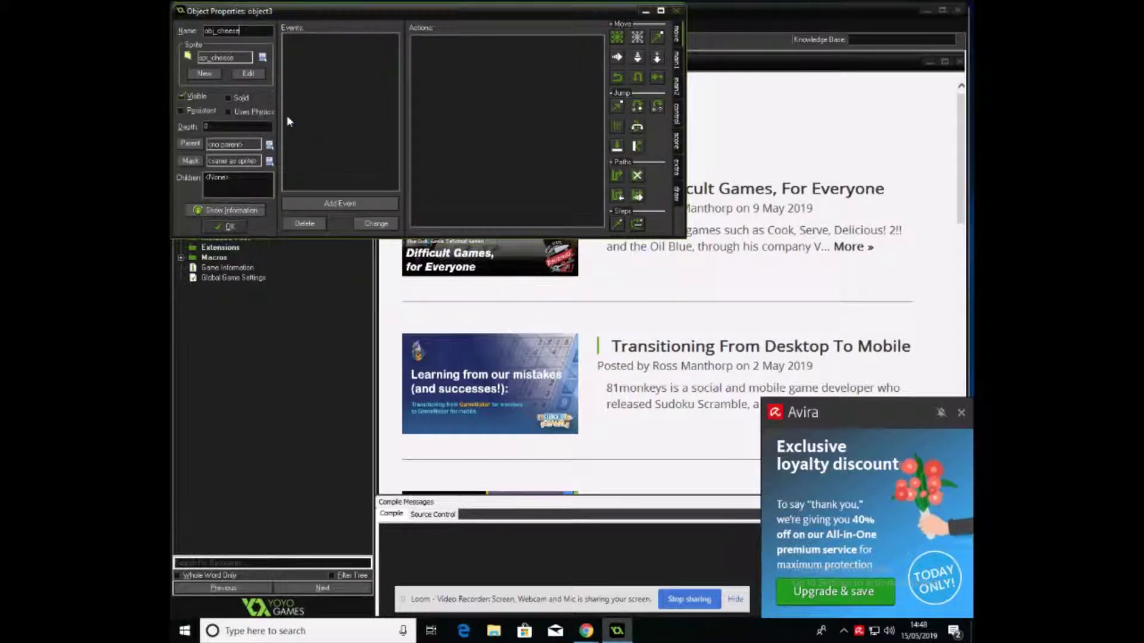
# - Add a collision event with obj_player to obj_cheese, containing a Destroy Instance action applied to Self
pyautogui.click(319, 203)
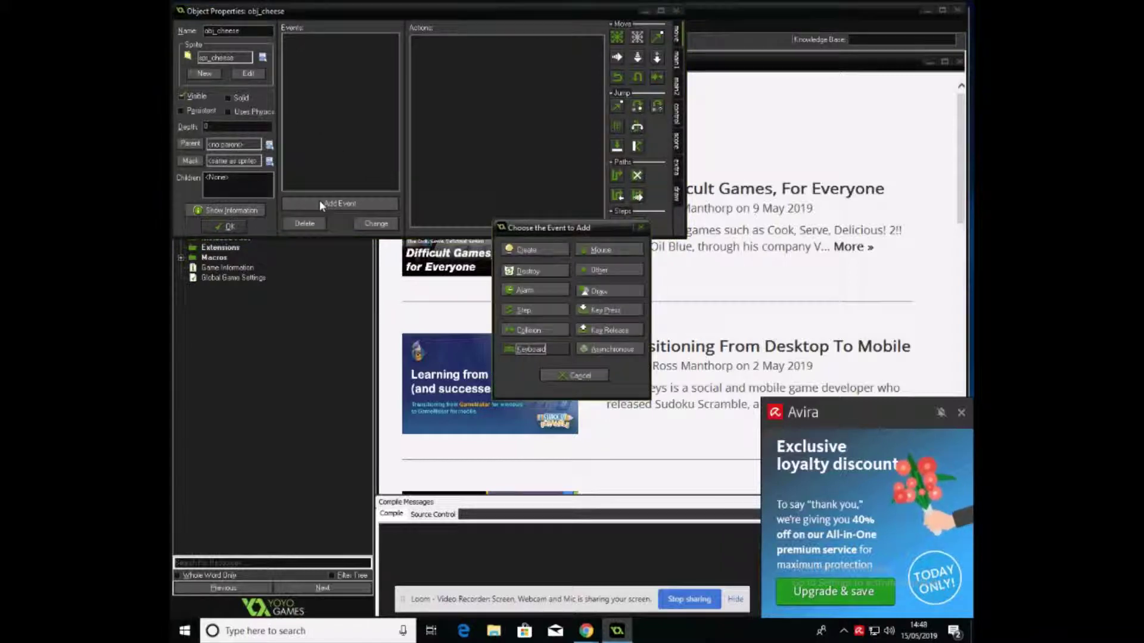
pyautogui.click(525, 330)
pyautogui.click(578, 353)
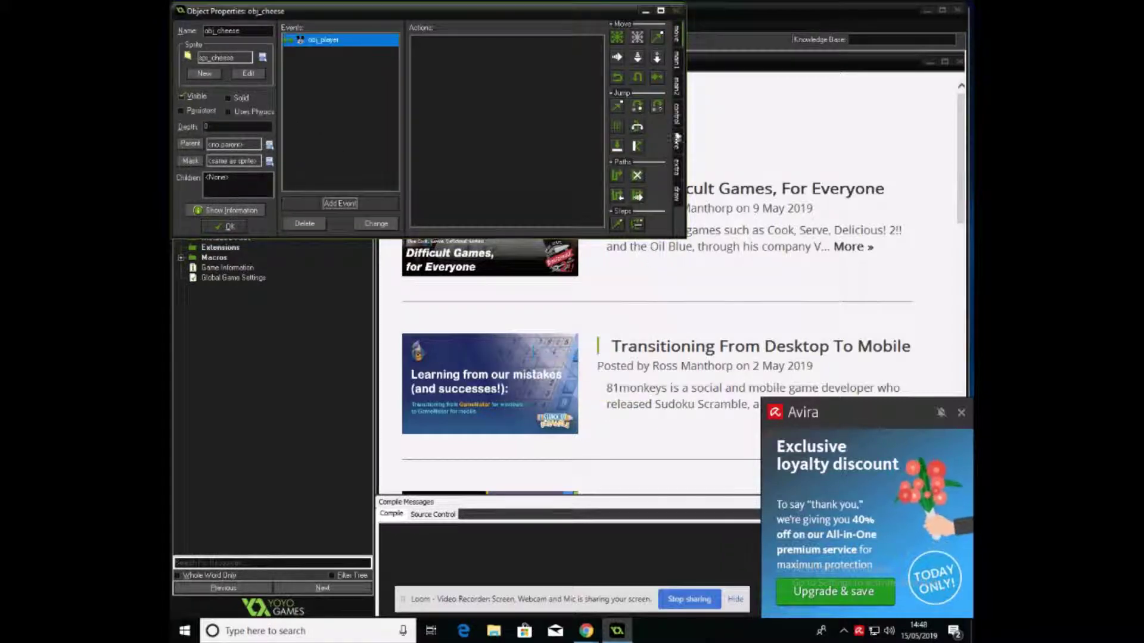
pyautogui.click(677, 59)
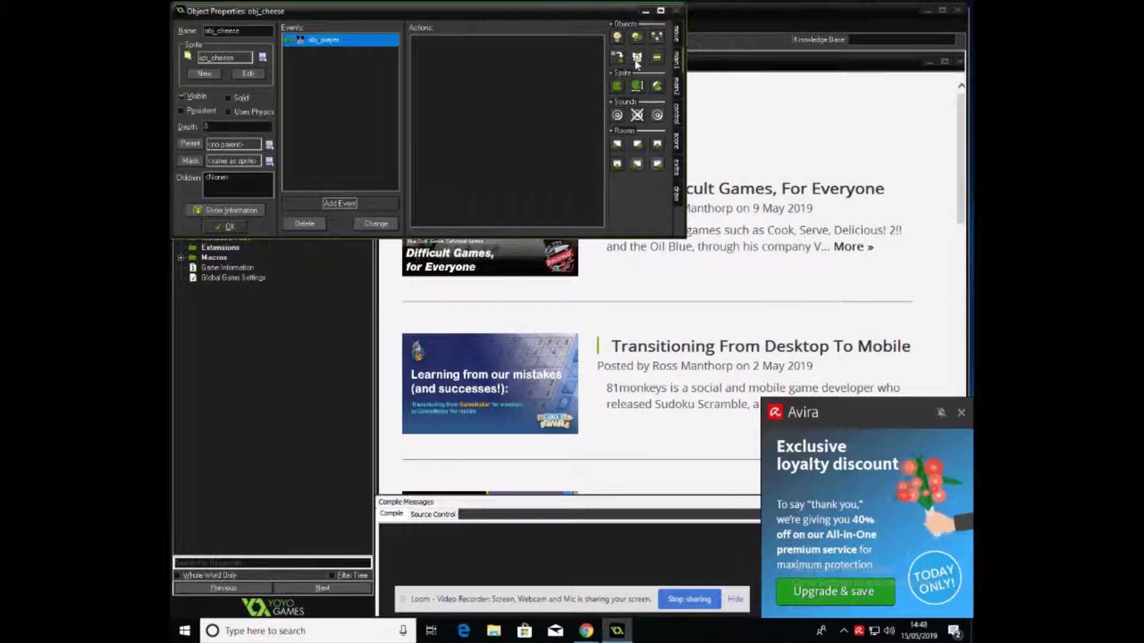
pyautogui.moveTo(637, 58); pyautogui.dragTo(504, 99)
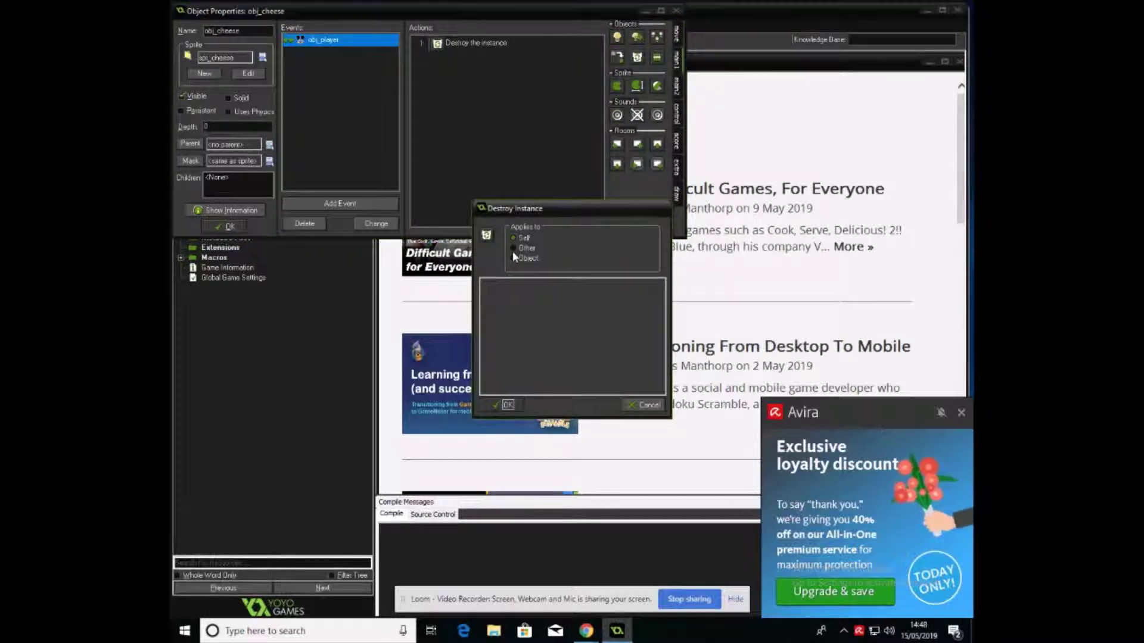
pyautogui.click(509, 405)
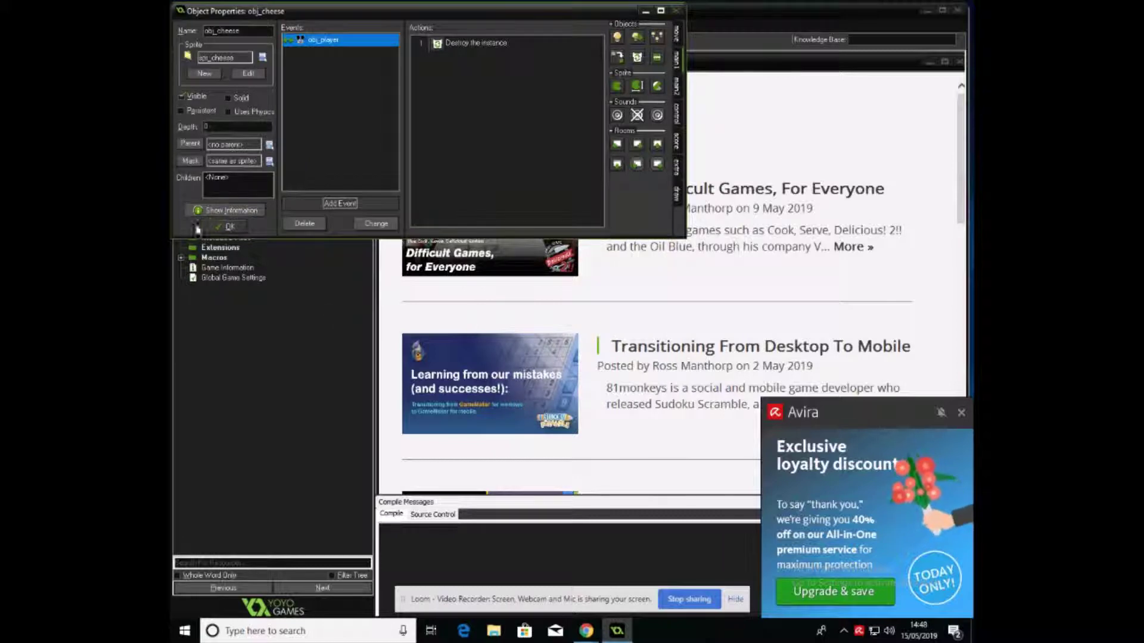
pyautogui.click(228, 227)
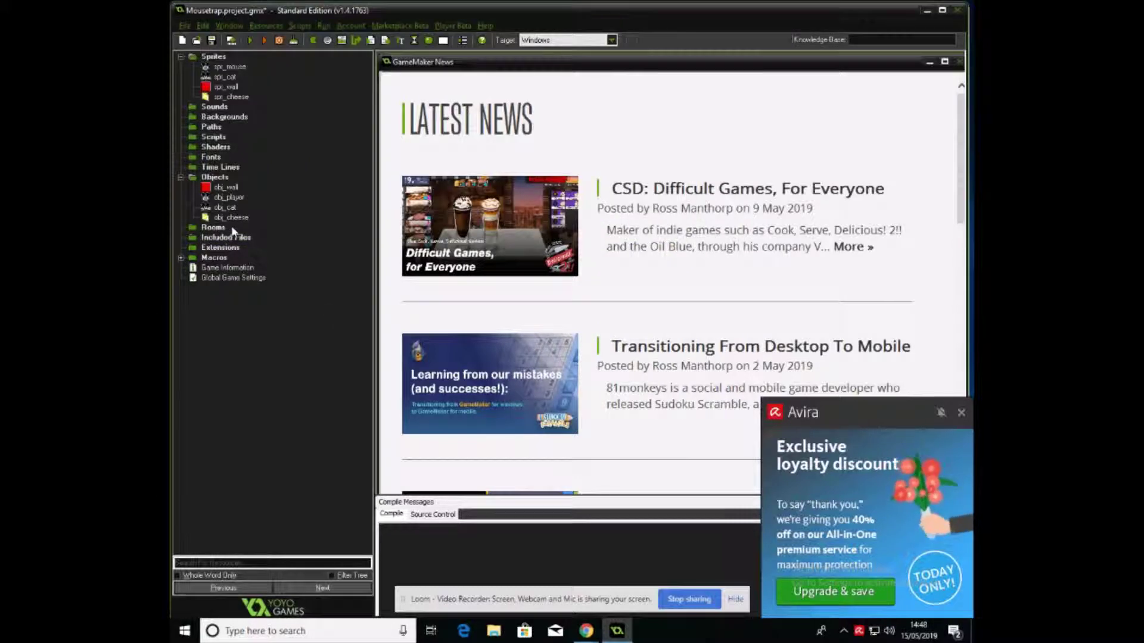
# - Create a new room and name it sandbox
pyautogui.click(222, 231)
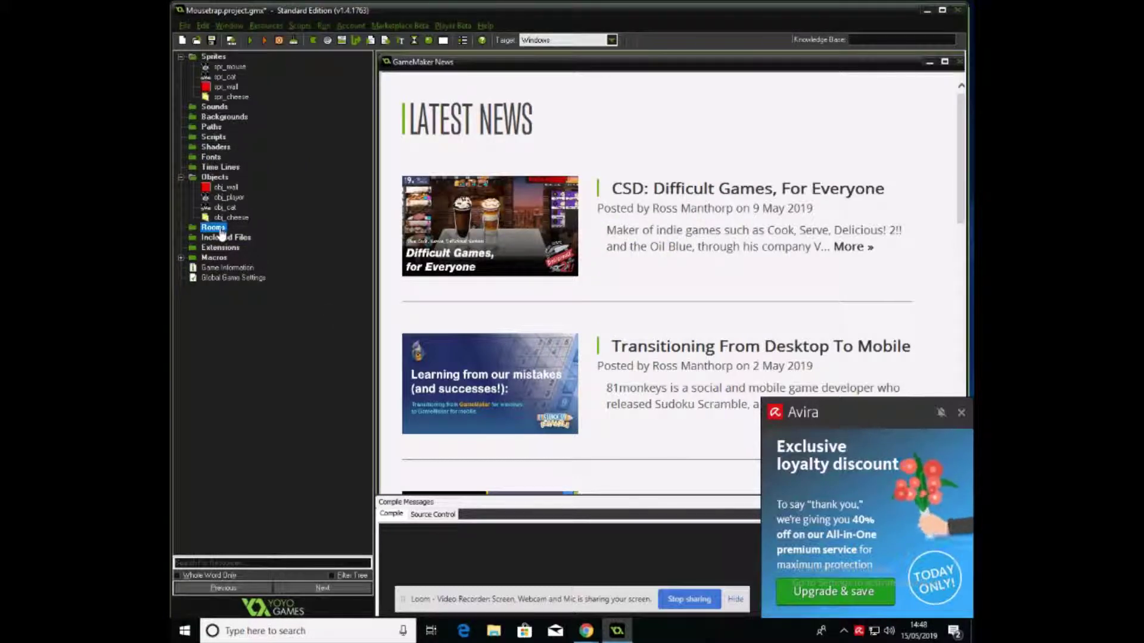
pyautogui.rightClick(221, 232)
pyautogui.click(224, 237)
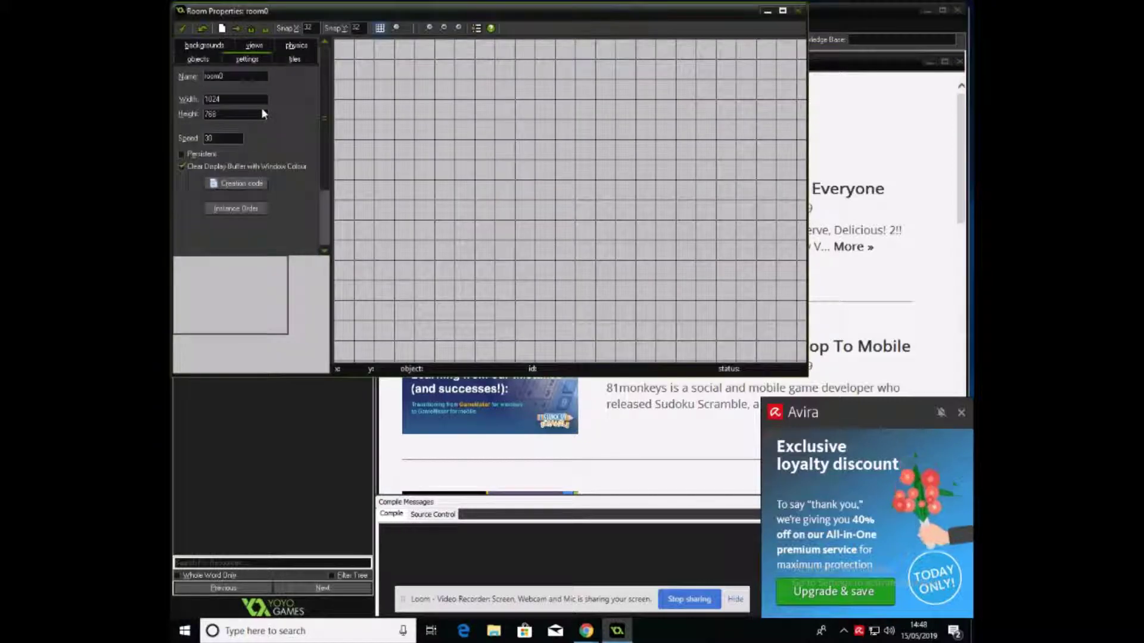
pyautogui.doubleClick(252, 76)
pyautogui.write('sandbox')
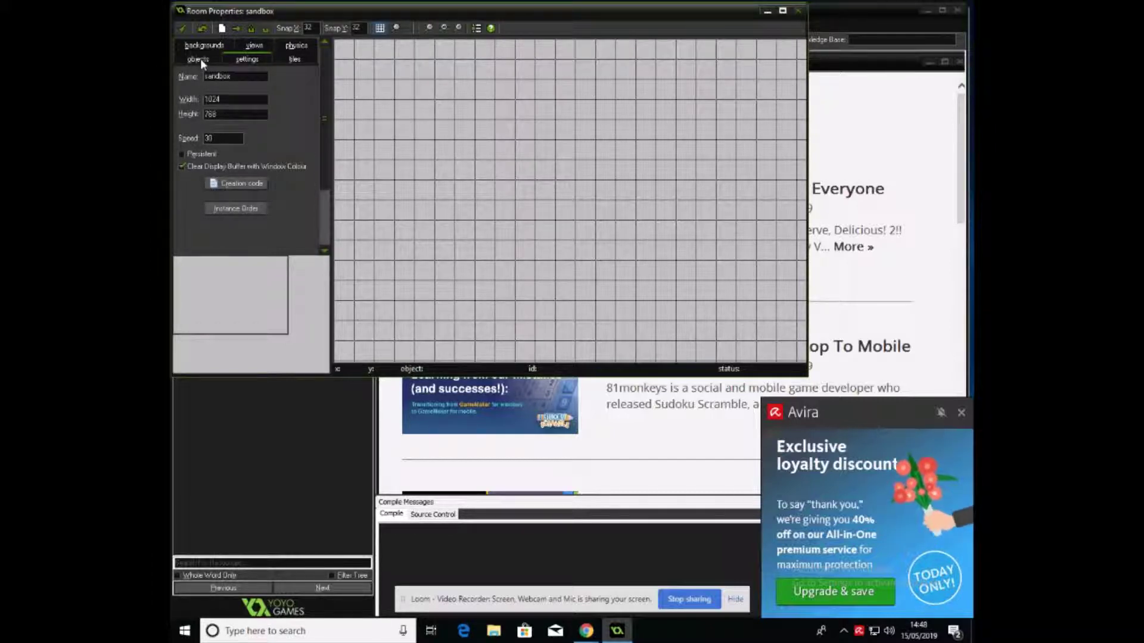
# - Place an obj_wall block at about x 192, y 96 and line the sandbox room's whole border with wall blocks
pyautogui.click(198, 59)
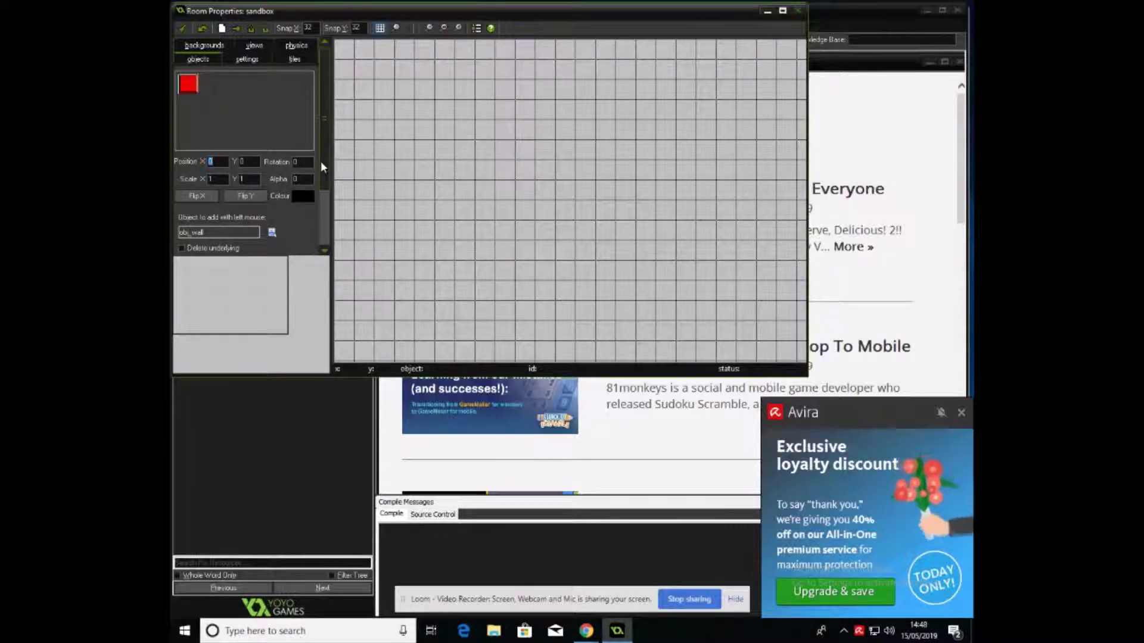
pyautogui.moveTo(320, 160); pyautogui.dragTo(322, 220)
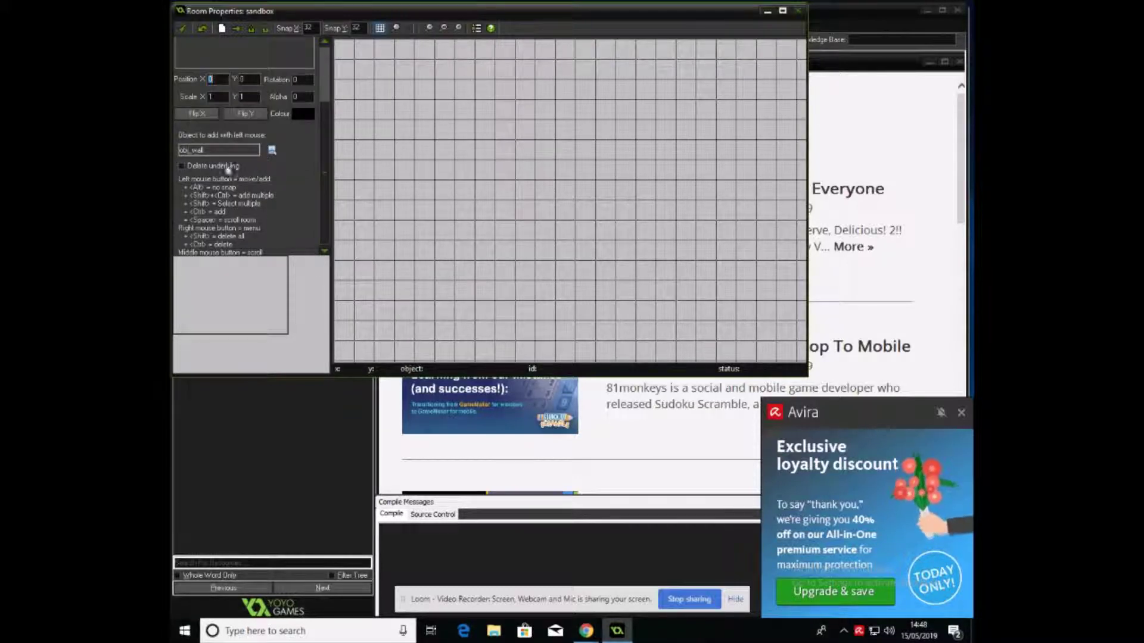
pyautogui.click(462, 115)
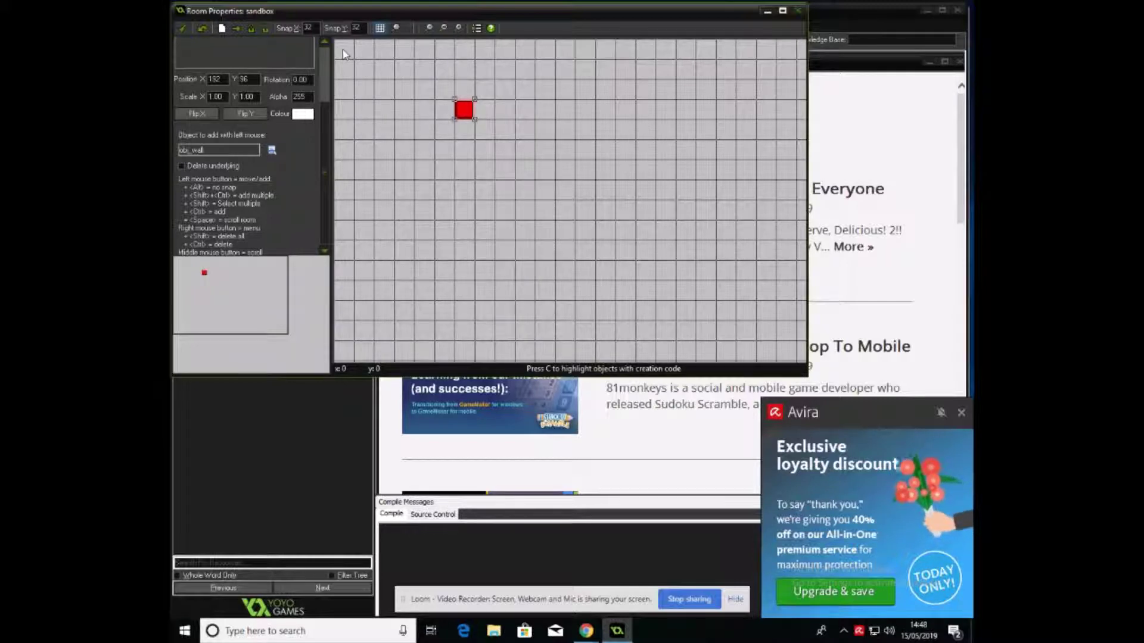
pyautogui.moveTo(344, 54)
pyautogui.keyDown('ctrl'); pyautogui.keyDown('shift'); pyautogui.mouseDown()
pyautogui.moveTo(802, 55)
pyautogui.moveTo(811, 139)
pyautogui.moveTo(799, 361)
pyautogui.moveTo(348, 351)
pyautogui.moveTo(345, 69)
pyautogui.mouseUp(); pyautogui.keyUp('shift'); pyautogui.keyUp('ctrl')
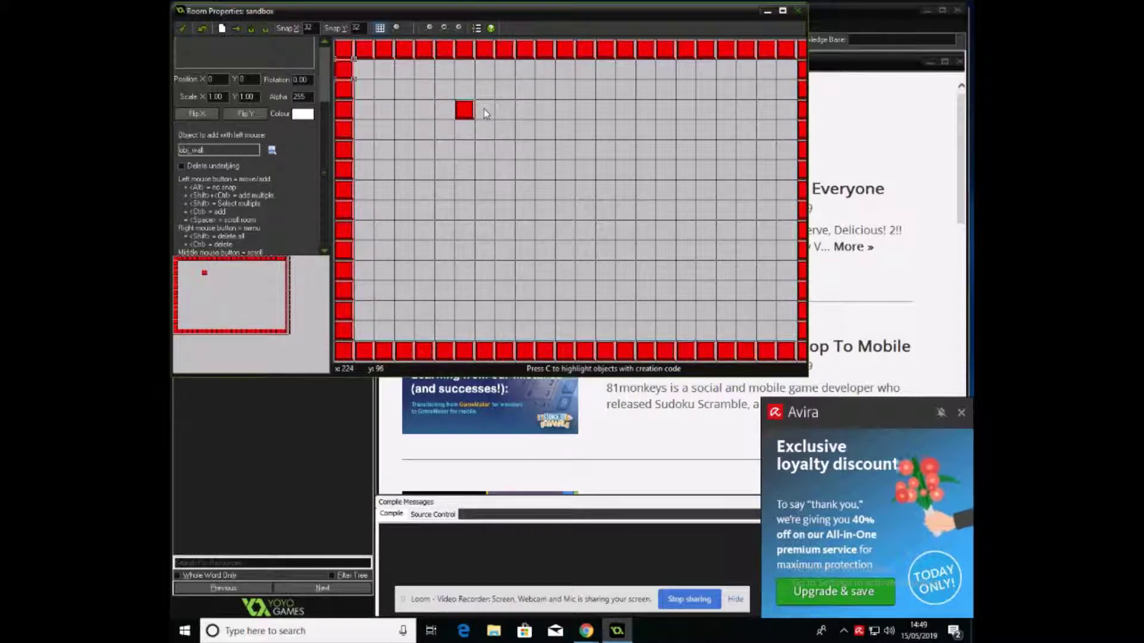
# - Build two hollow obj_wall rectangles inside the room: a 7-by-7-block one from the existing inner block and a 5-by-4-block one beside it
pyautogui.click(484, 109)
pyautogui.moveTo(486, 112)
pyautogui.keyDown('ctrl'); pyautogui.keyDown('shift'); pyautogui.mouseDown()
pyautogui.moveTo(592, 108)
pyautogui.moveTo(584, 217)
pyautogui.moveTo(567, 230)
pyautogui.moveTo(467, 230)
pyautogui.moveTo(464, 127)
pyautogui.mouseUp(); pyautogui.keyUp('shift'); pyautogui.keyUp('ctrl')
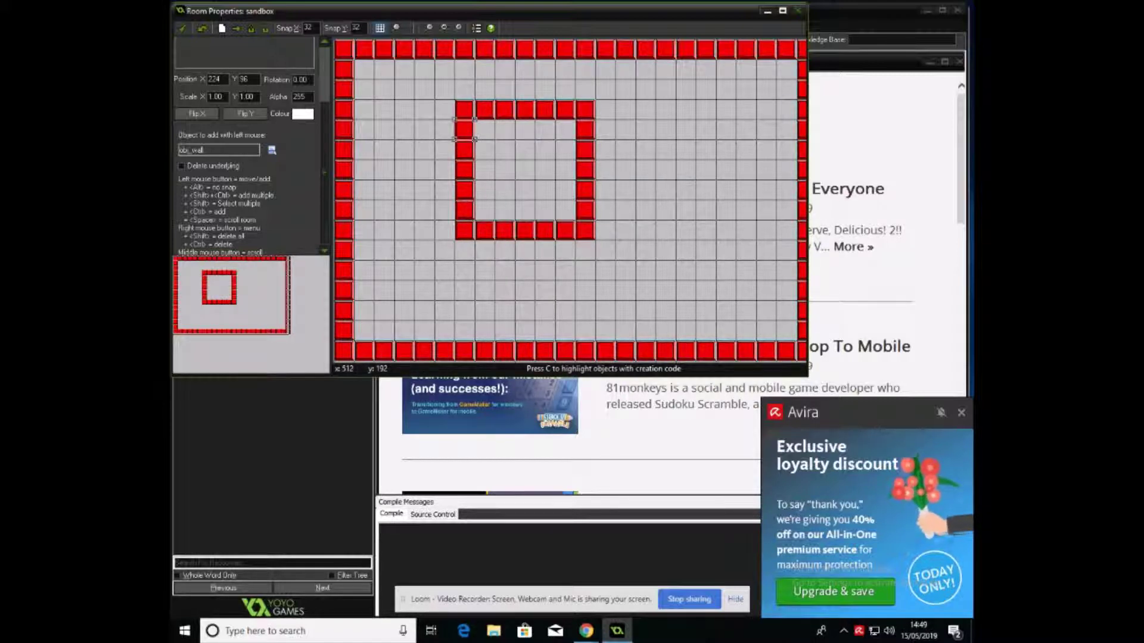
pyautogui.moveTo(665, 169)
pyautogui.keyDown('ctrl'); pyautogui.keyDown('shift'); pyautogui.mouseDown()
pyautogui.moveTo(665, 228)
pyautogui.moveTo(748, 230)
pyautogui.moveTo(749, 169)
pyautogui.moveTo(685, 171)
pyautogui.mouseUp(); pyautogui.keyUp('shift'); pyautogui.keyUp('ctrl')
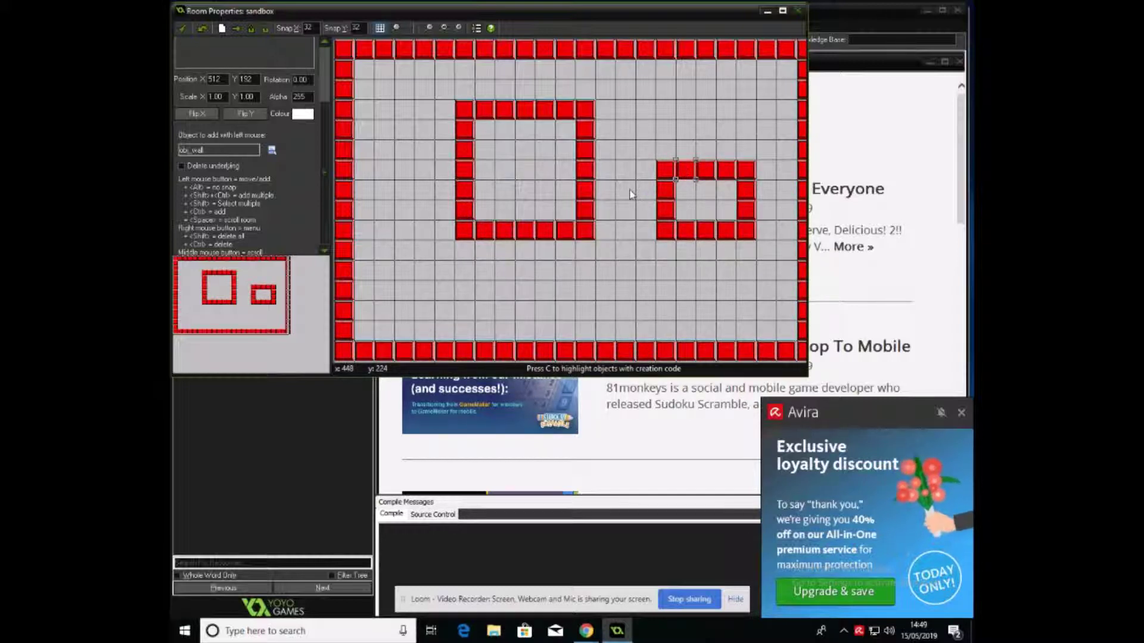
# - Place obj_player in the room at x 64, y 64 and obj_cheese at x 64, y 416
pyautogui.click(208, 152)
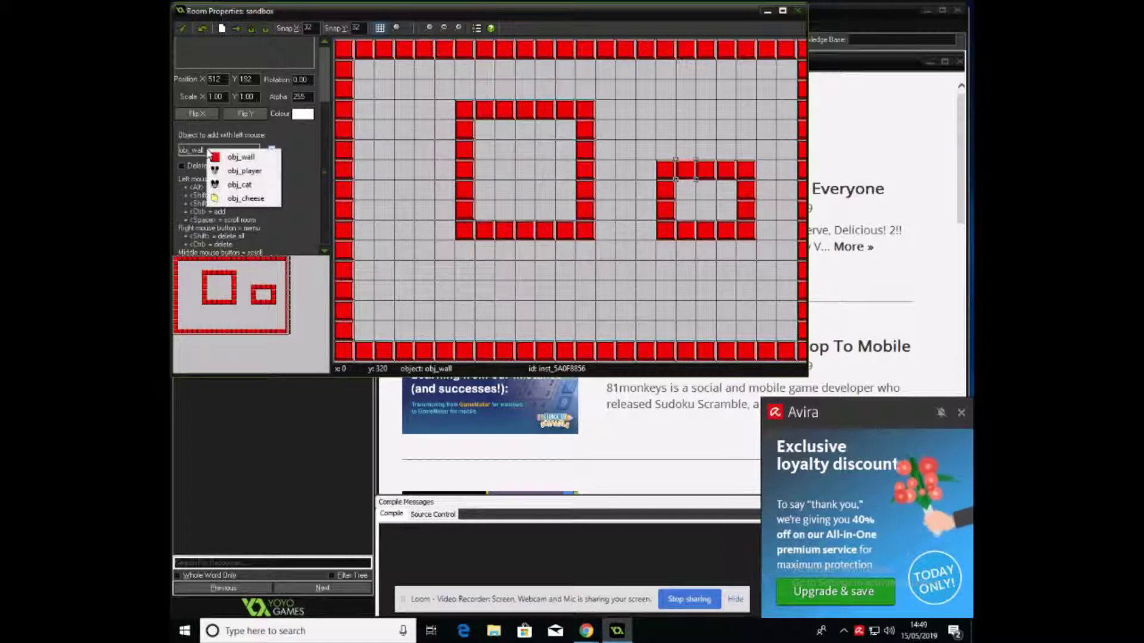
pyautogui.click(224, 173)
pyautogui.click(380, 96)
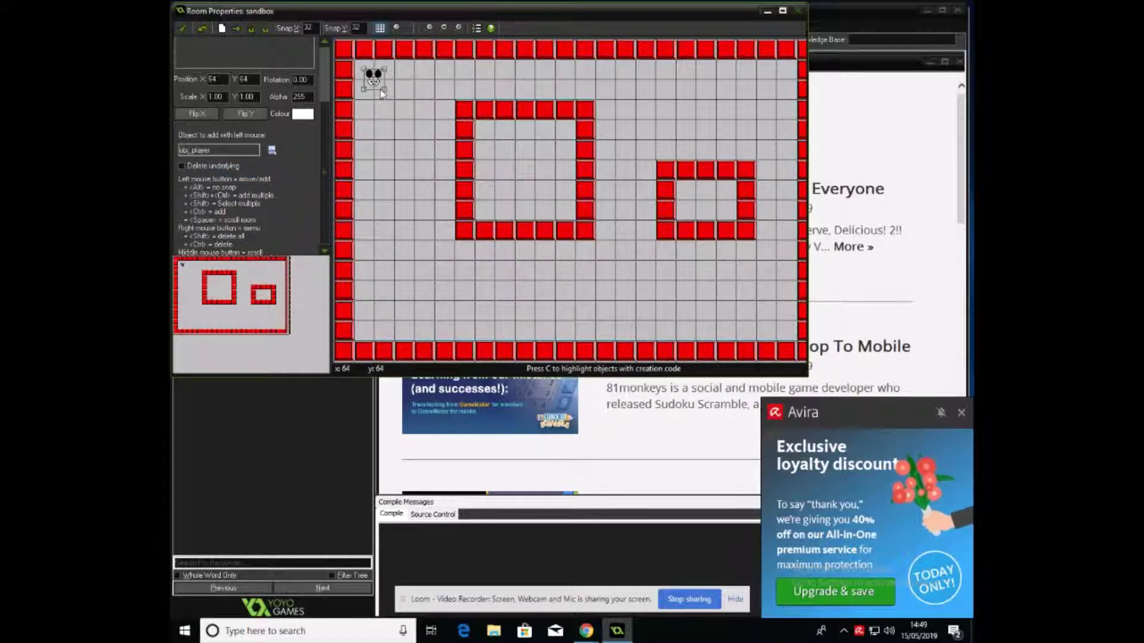
pyautogui.click(205, 150)
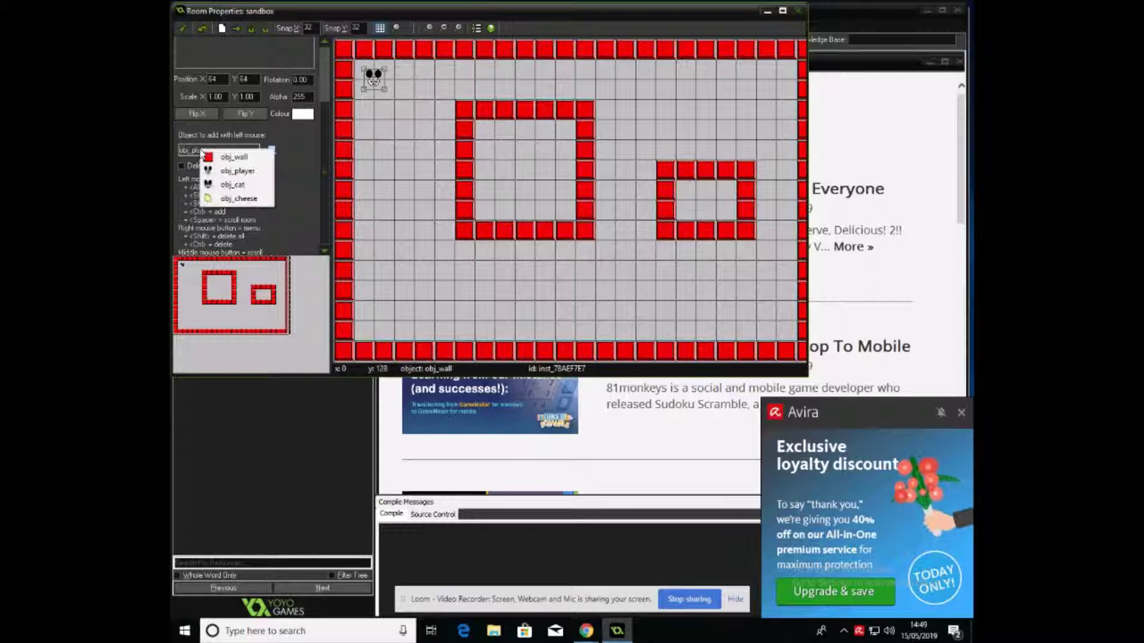
pyautogui.click(222, 202)
pyautogui.click(381, 303)
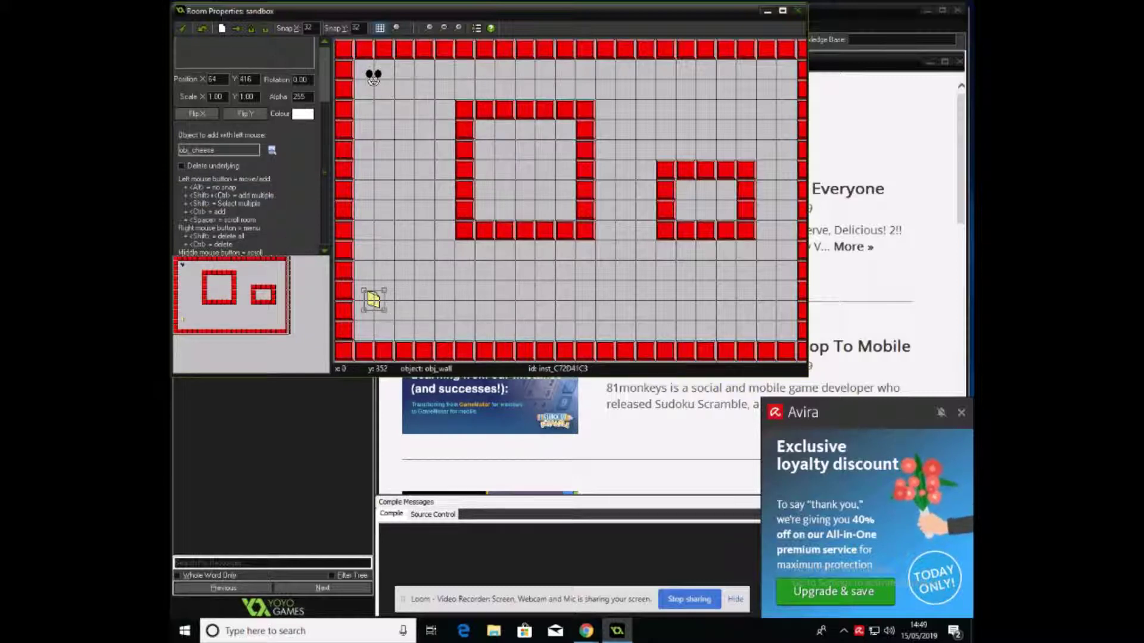
# - Place four more obj_cheese instances, including x 320, y 416; x 448, y 96; and x 672, y 64, accept the room and save the project
pyautogui.click(546, 314)
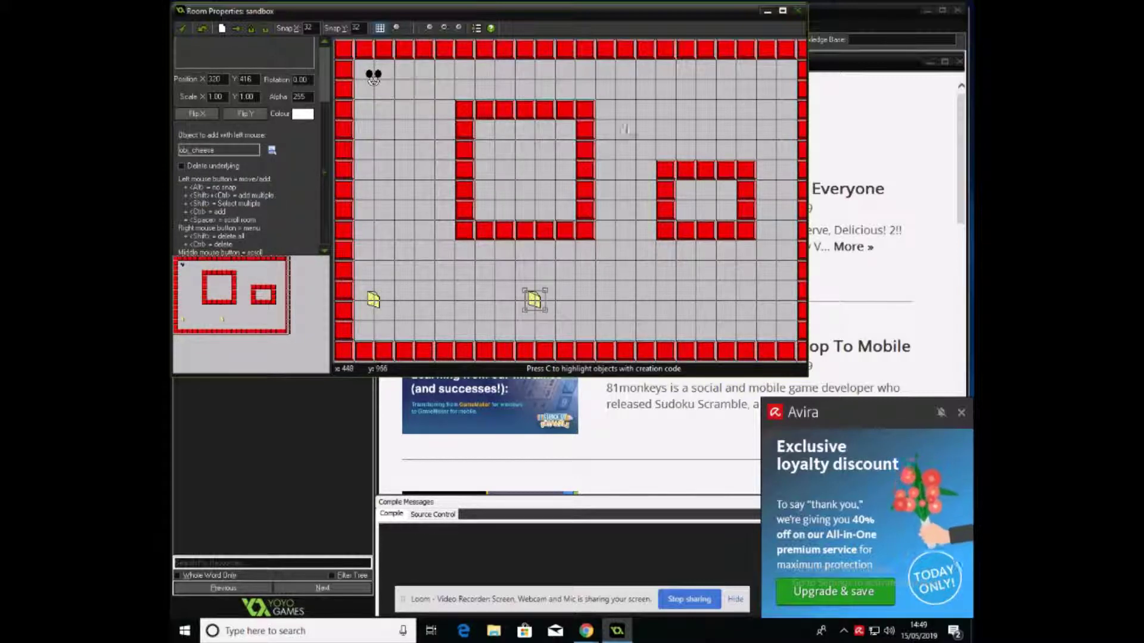
pyautogui.click(630, 113)
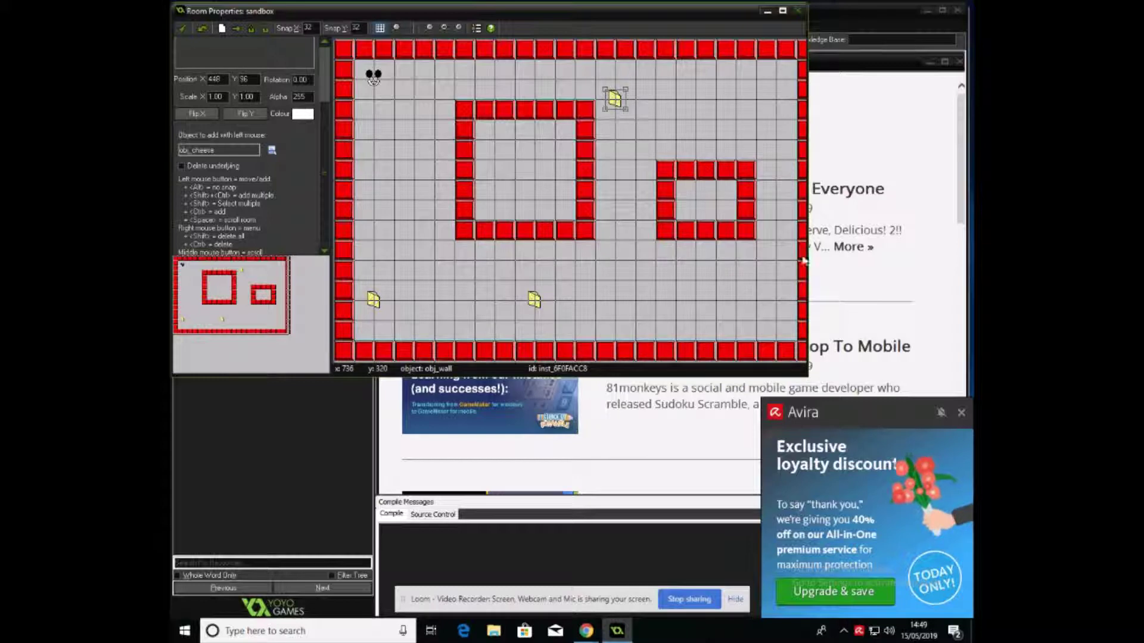
pyautogui.click(768, 312)
pyautogui.click(767, 92)
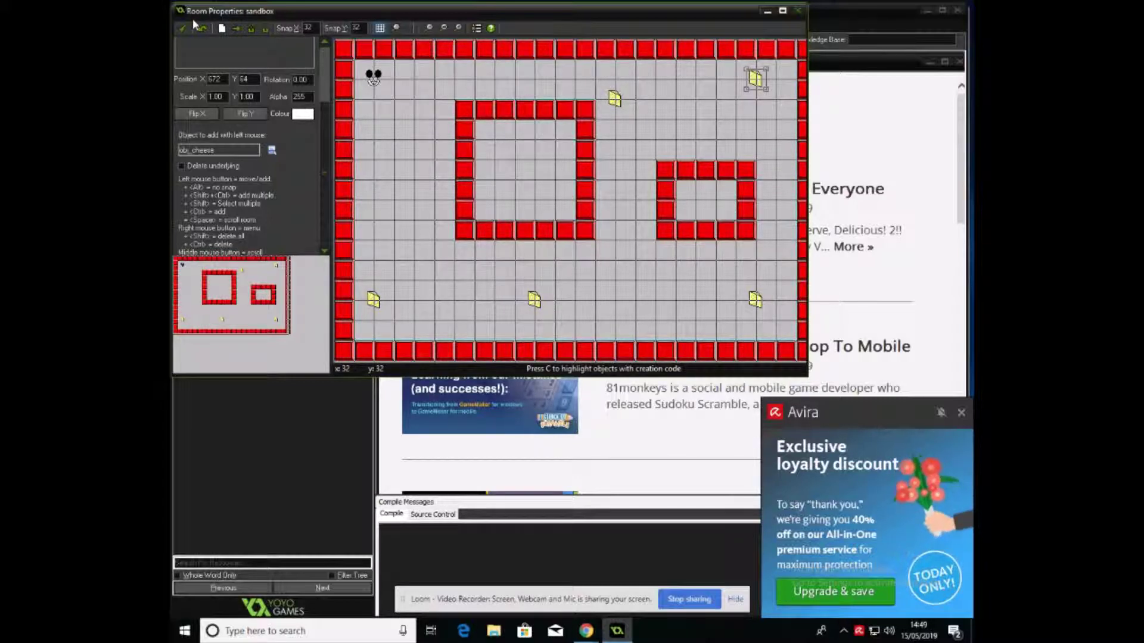
pyautogui.click(189, 27)
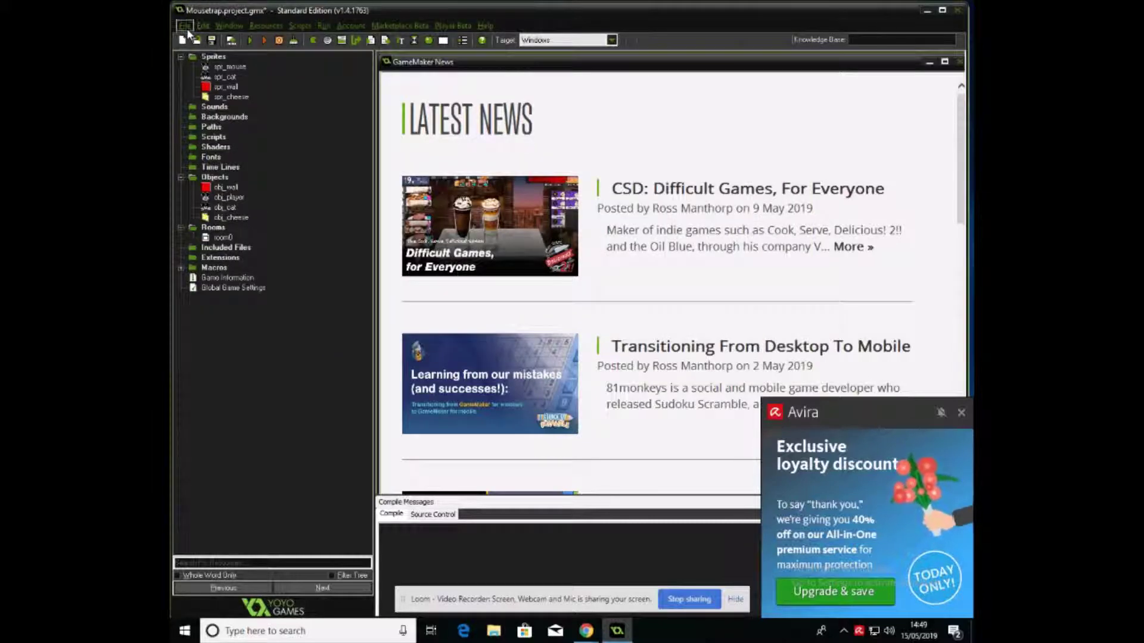
pyautogui.click(211, 41)
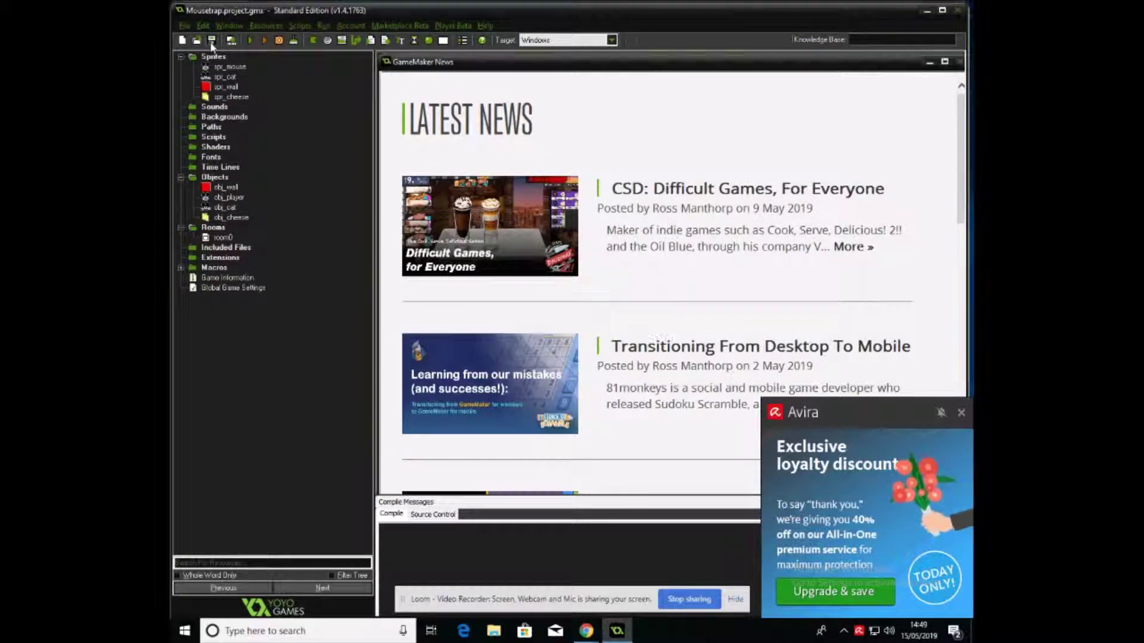
# - Run the game, steer the mouse around the walls to collect cheese, and close the game window
pyautogui.click(252, 43)
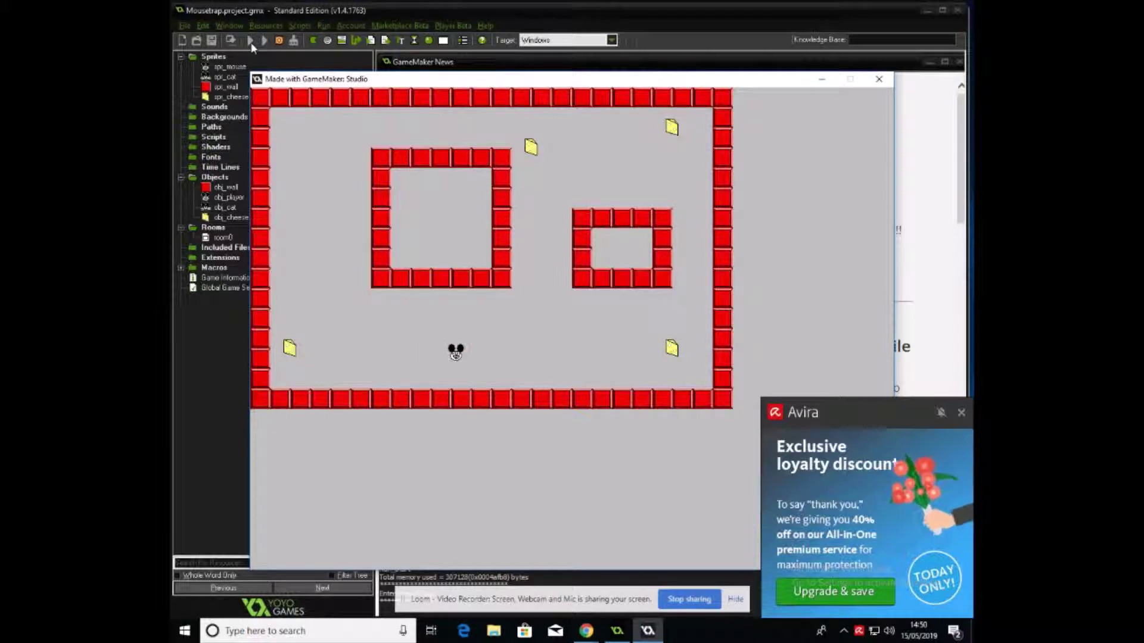
pyautogui.press('Up')
pyautogui.press('Right')
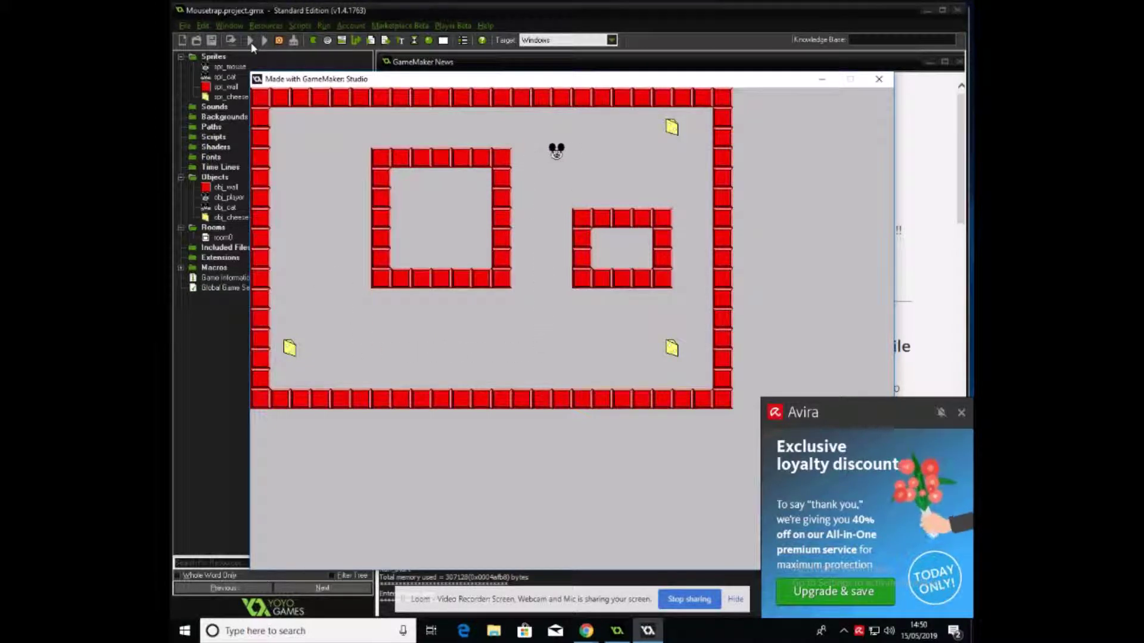
pyautogui.press('Down')
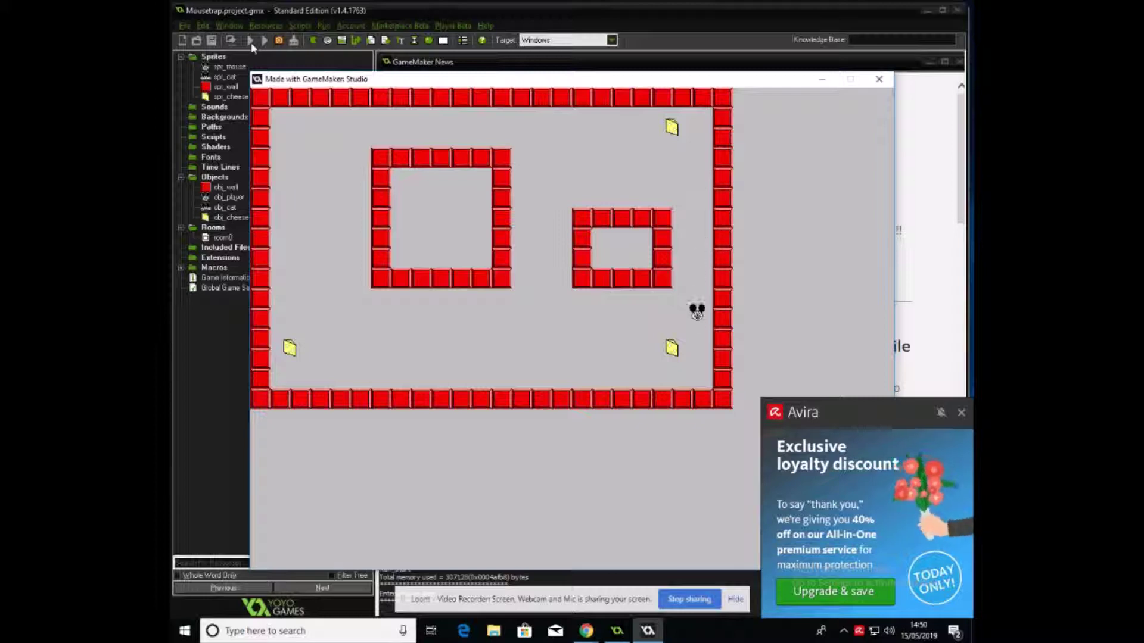
pyautogui.press('Left')
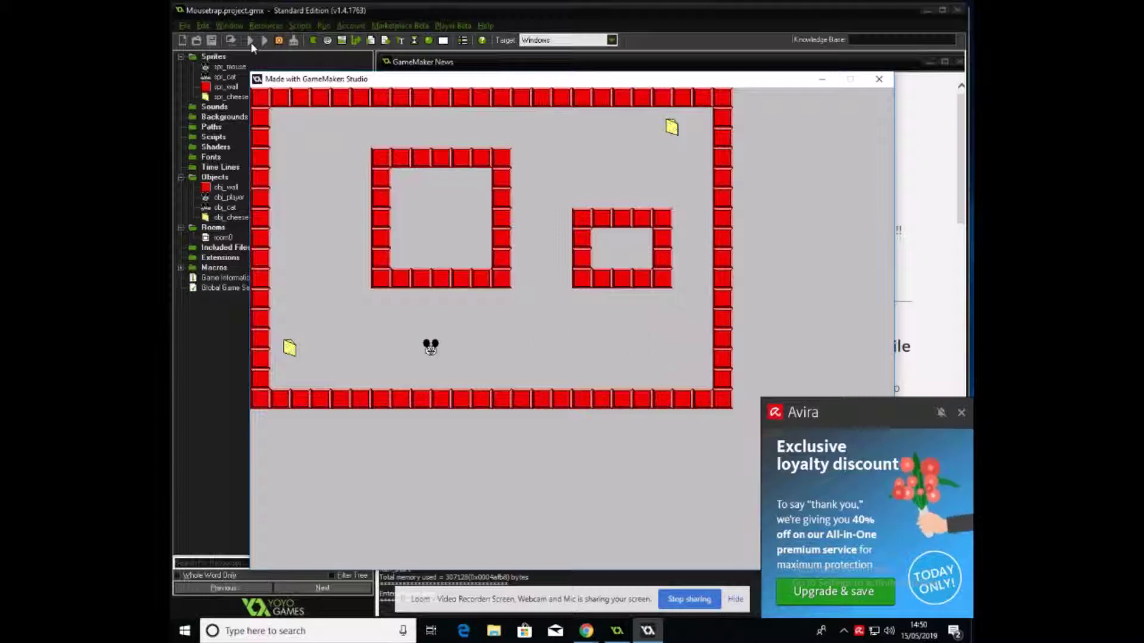
pyautogui.press('Up')
pyautogui.press('Right')
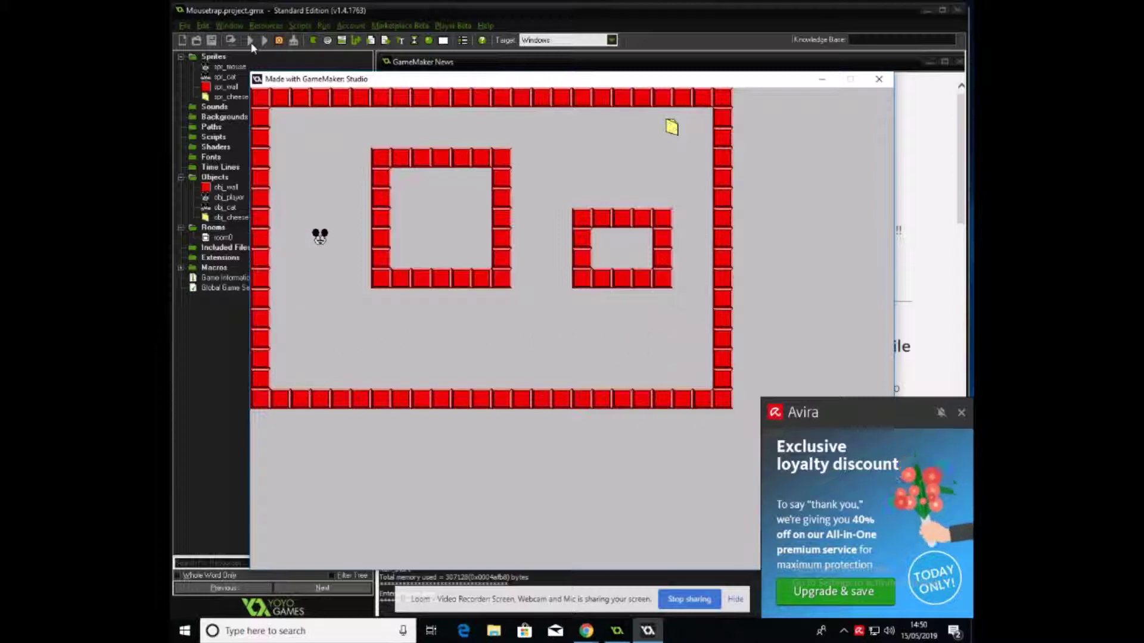
pyautogui.press('Up')
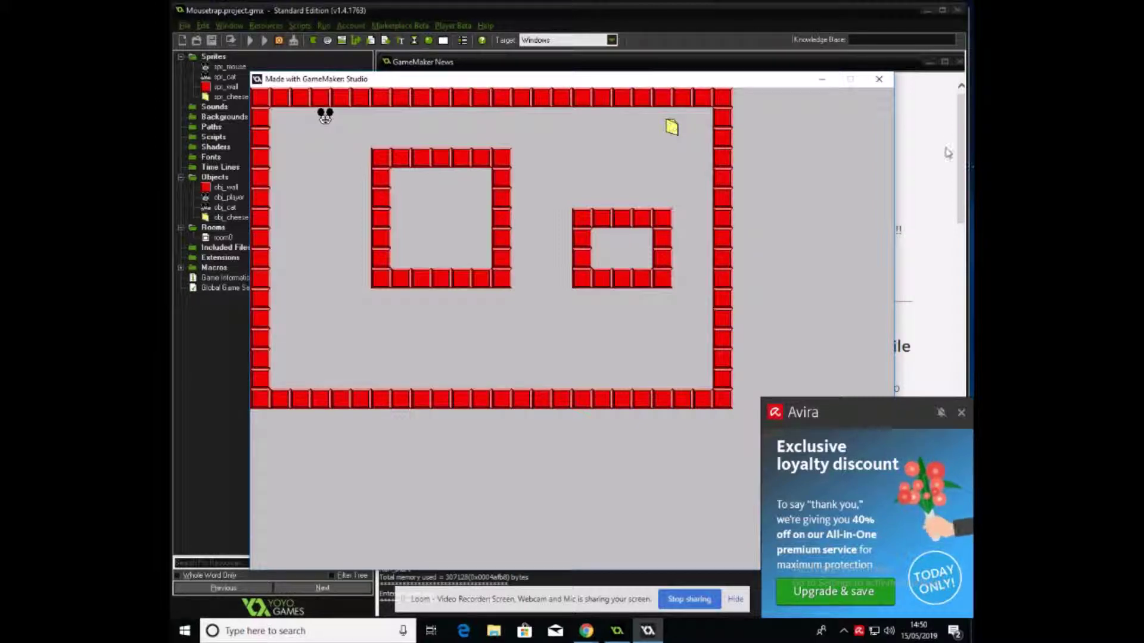
pyautogui.click(884, 87)
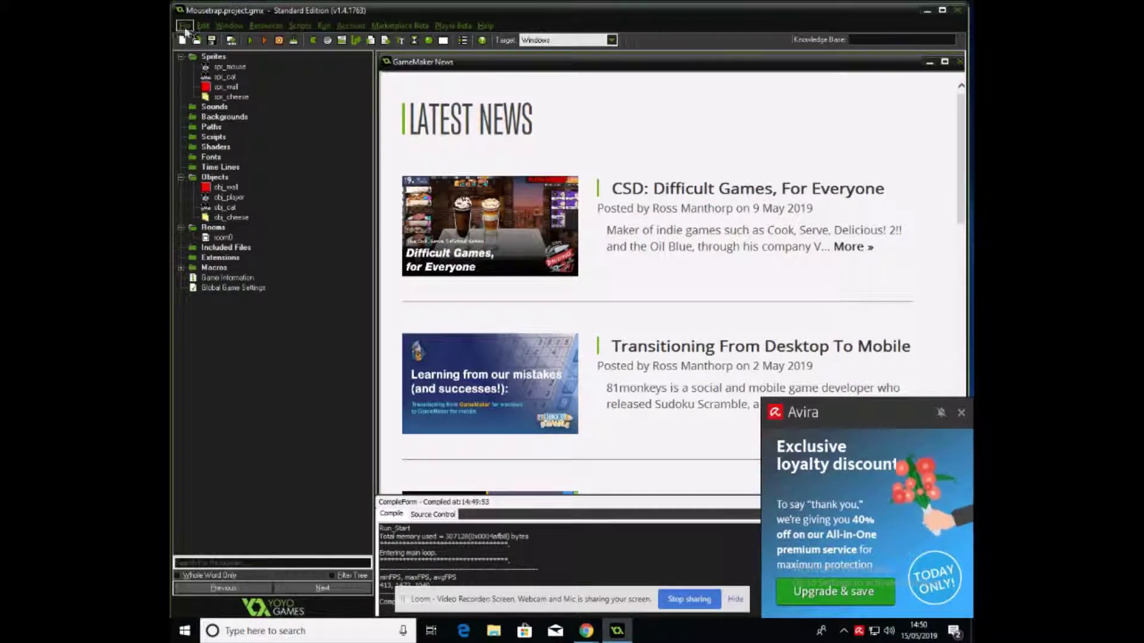
# - Save a copy of the project under the name Mousetrap01
pyautogui.click(184, 26)
pyautogui.click(212, 113)
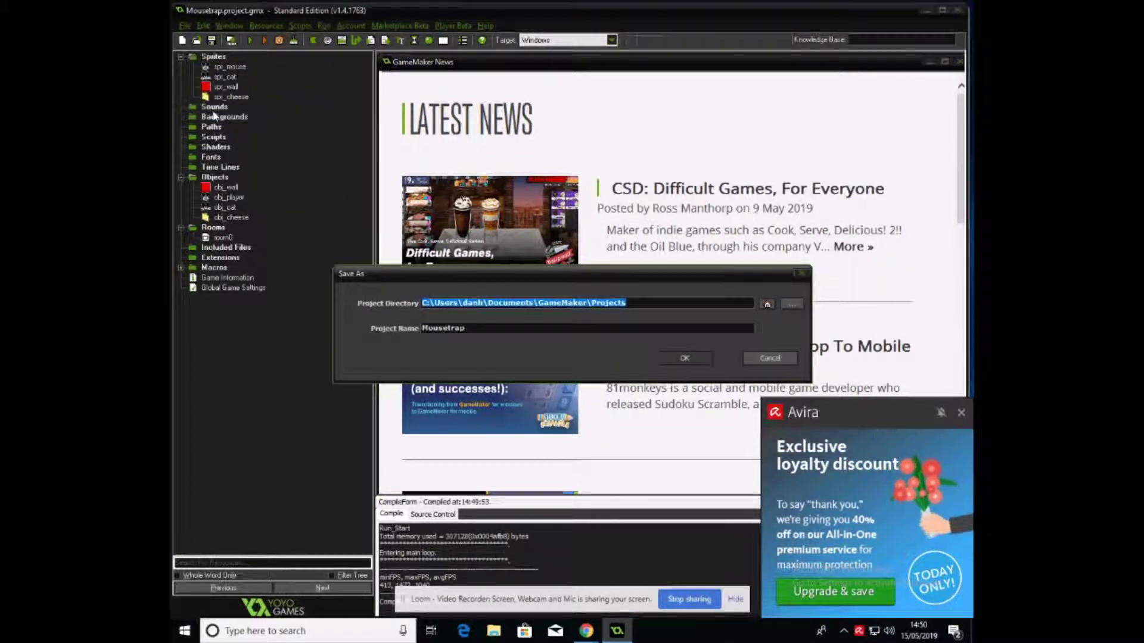
pyautogui.click(491, 331)
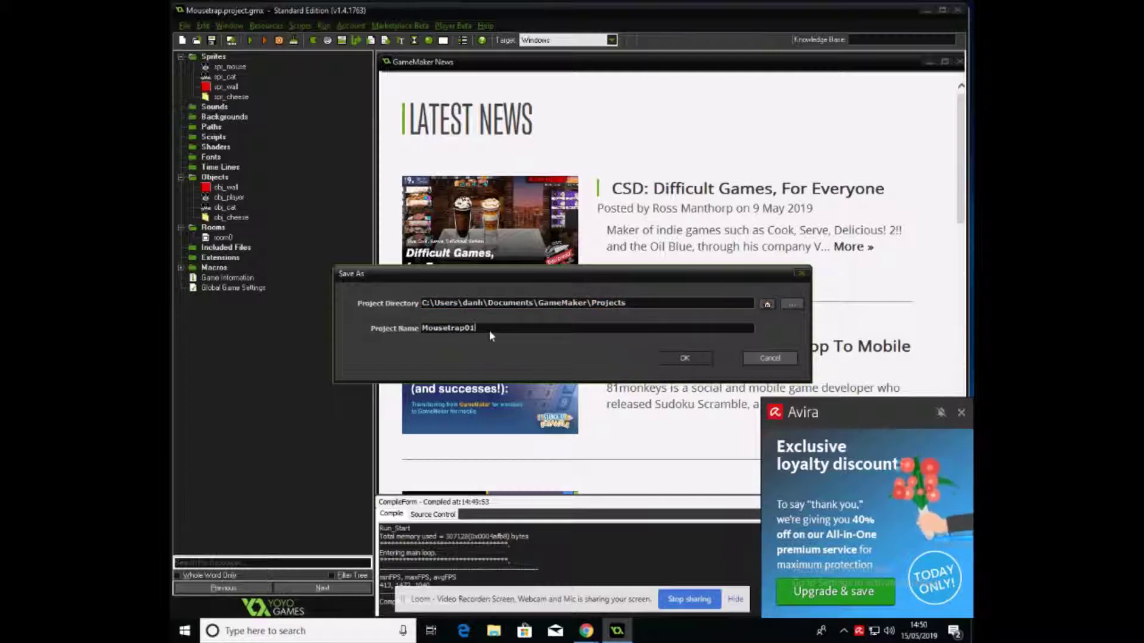
pyautogui.click(685, 358)
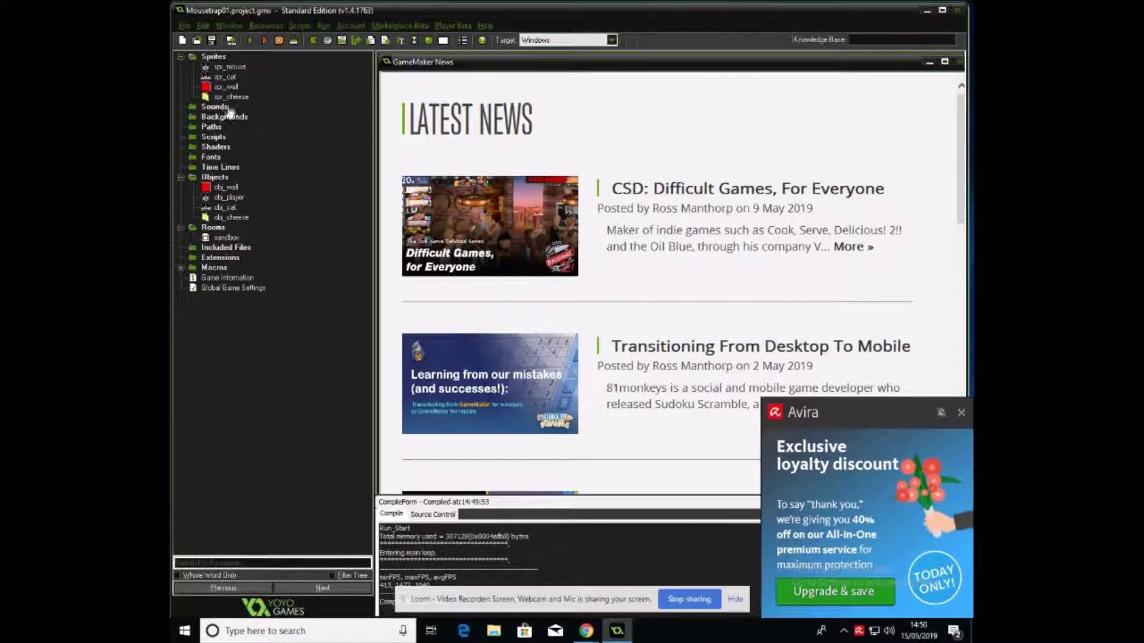
# - Give obj_player a <no key> keyboard event that stops its movement with a Move Fixed action at speed 0
pyautogui.doubleClick(222, 201)
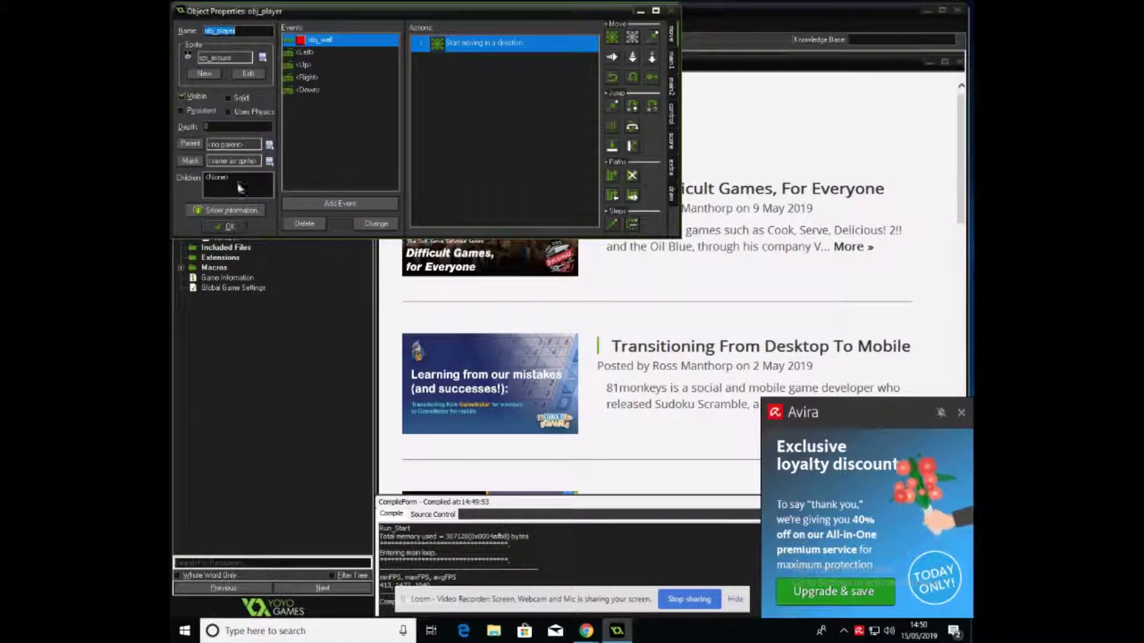
pyautogui.click(339, 206)
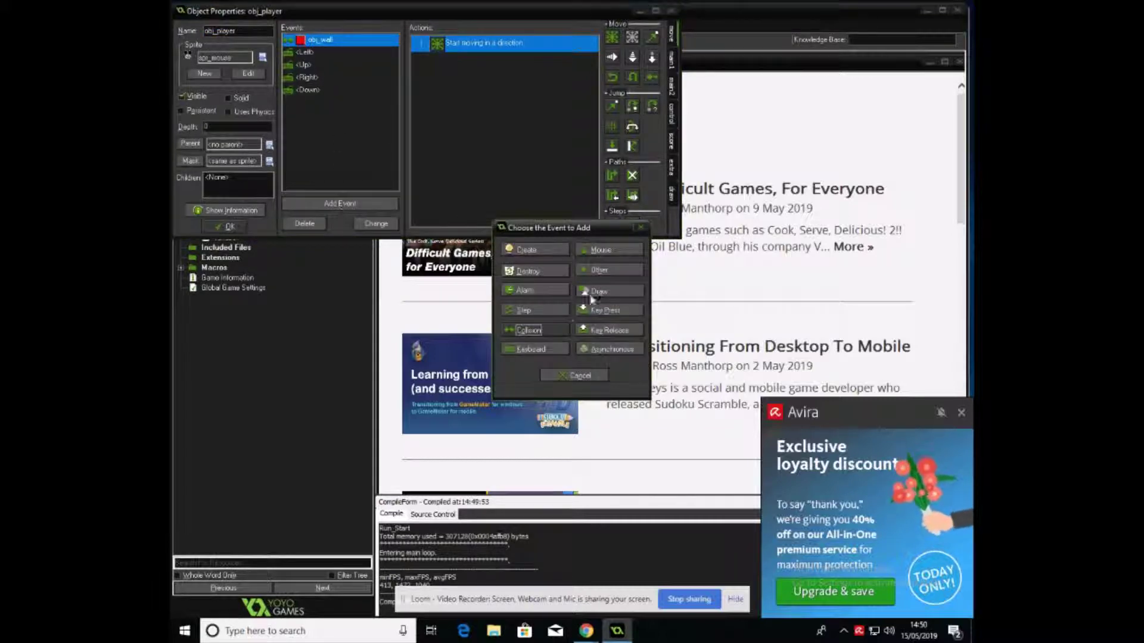
pyautogui.click(542, 350)
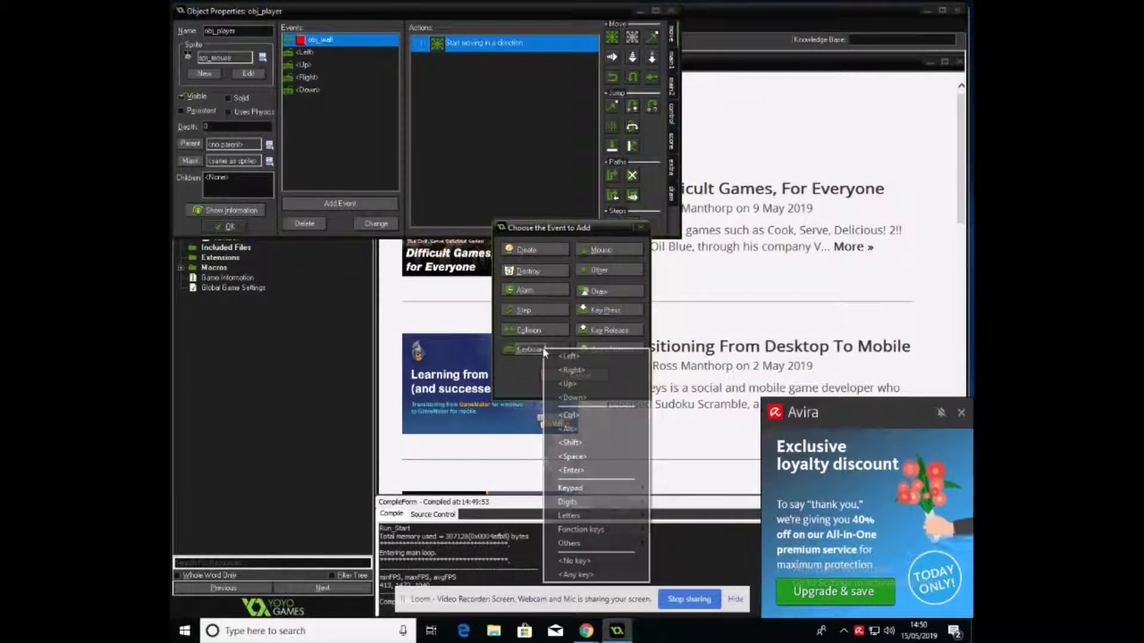
pyautogui.click(587, 562)
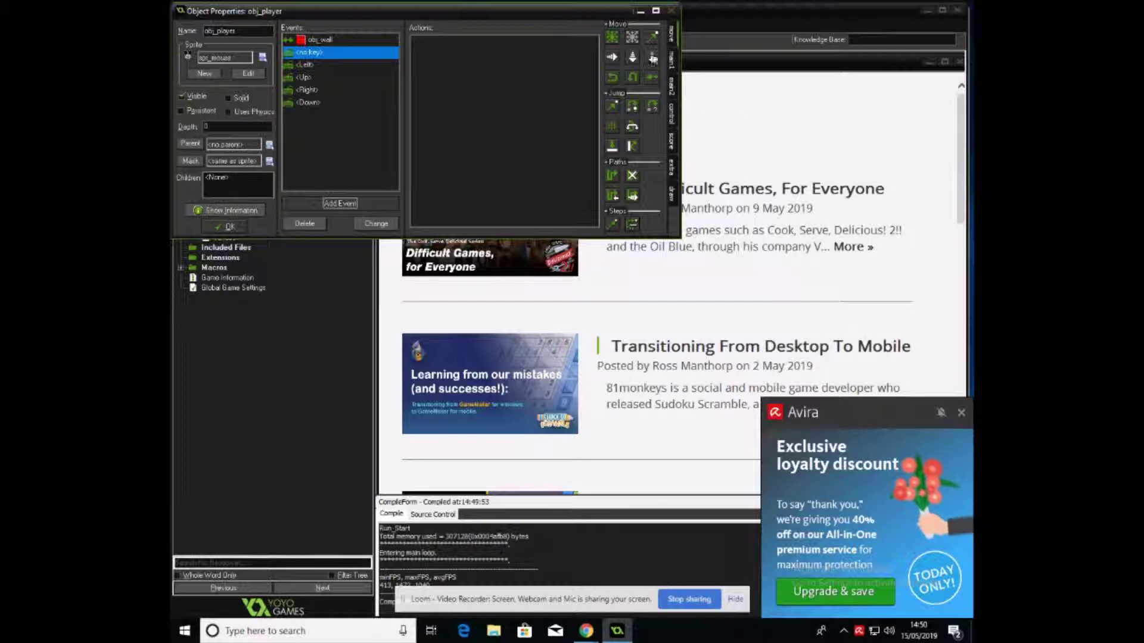
pyautogui.moveTo(535, 82); pyautogui.dragTo(536, 83)
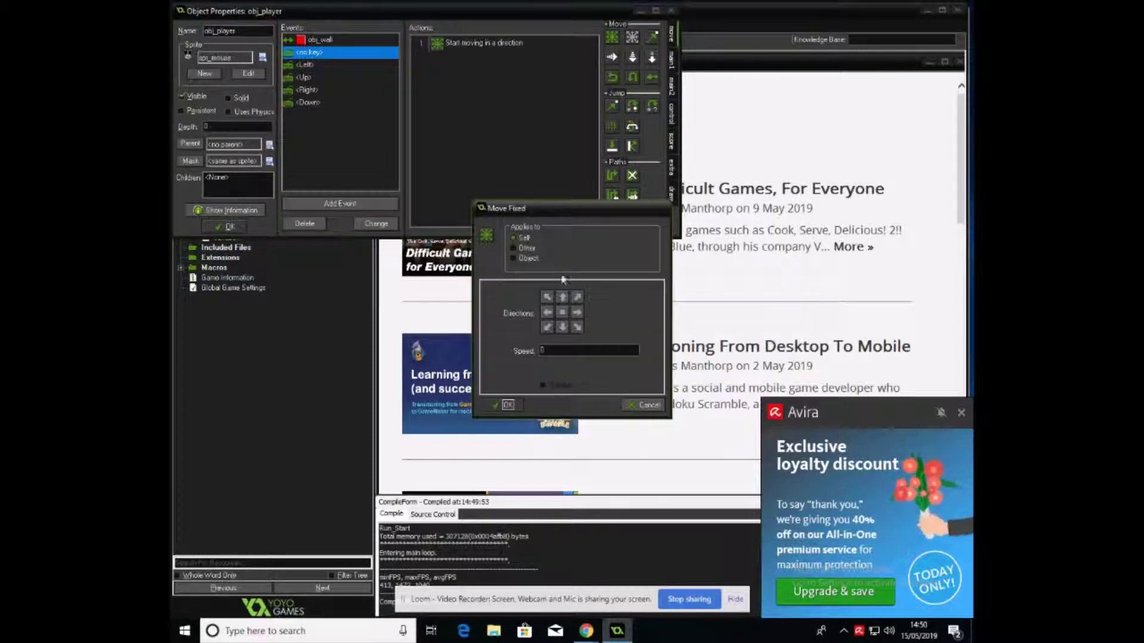
pyautogui.click(507, 405)
pyautogui.click(217, 224)
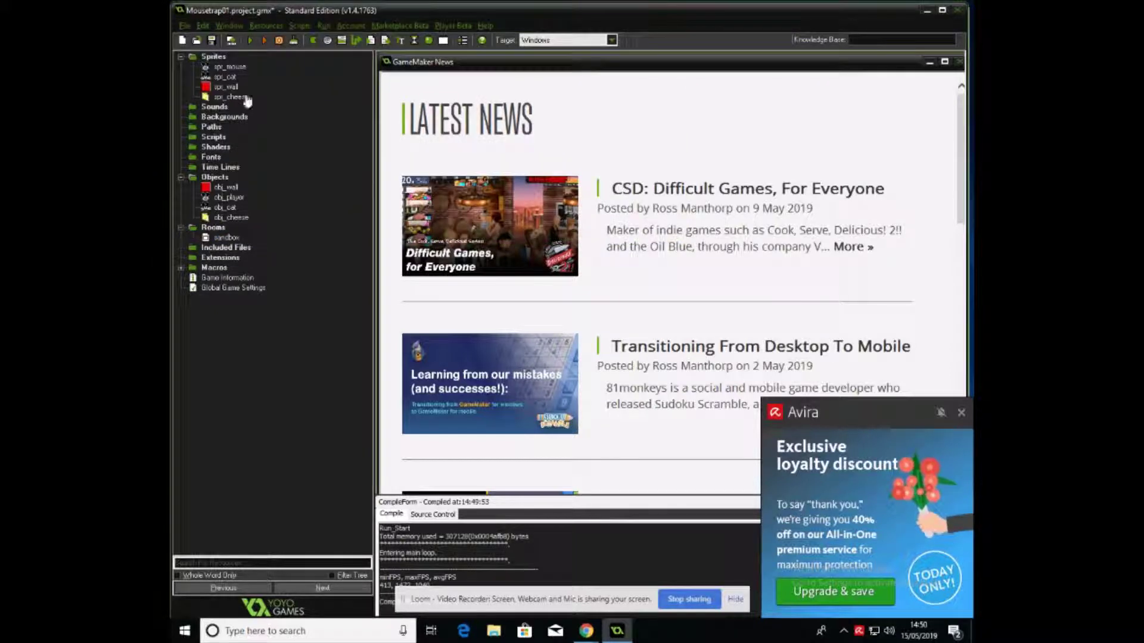
# - Run the game and test the mouse's stopping by steering it in all directions and collecting every cheese
pyautogui.click(251, 40)
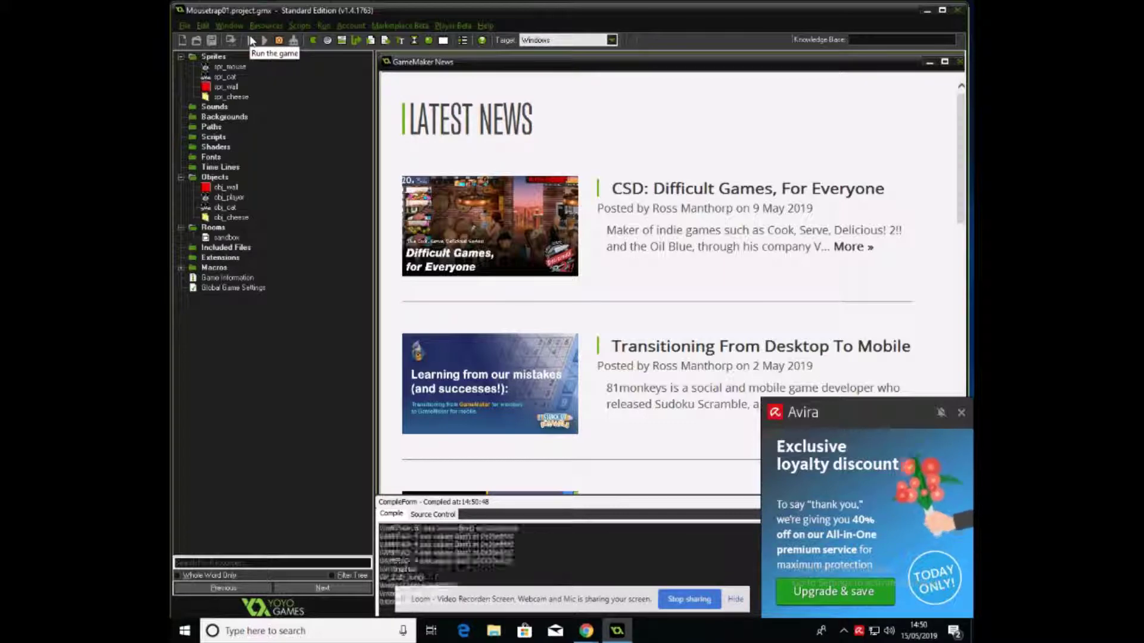
pyautogui.press('Down')
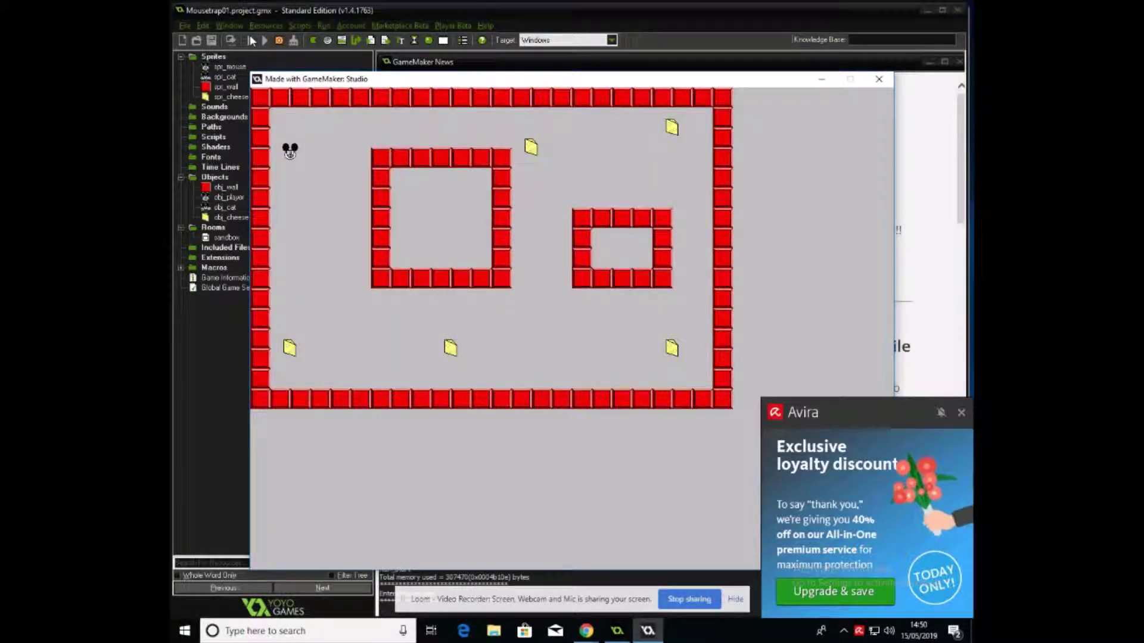
pyautogui.press('Right')
pyautogui.press('Down')
pyautogui.press('Right')
pyautogui.press('Up')
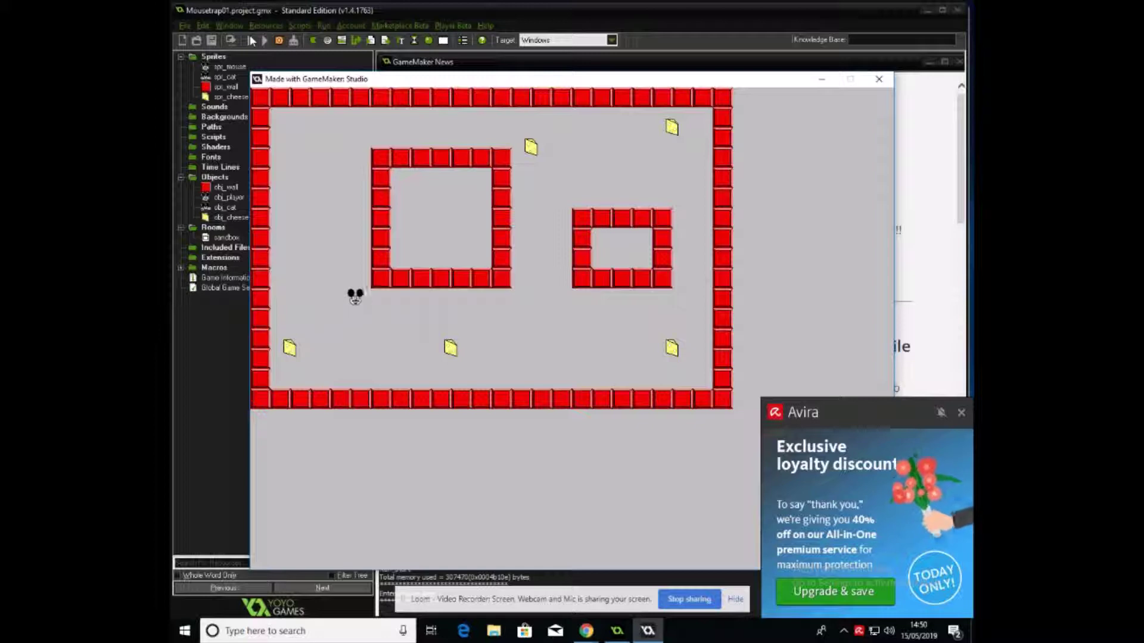
pyautogui.press('Left')
pyautogui.press('Up')
pyautogui.press('Down')
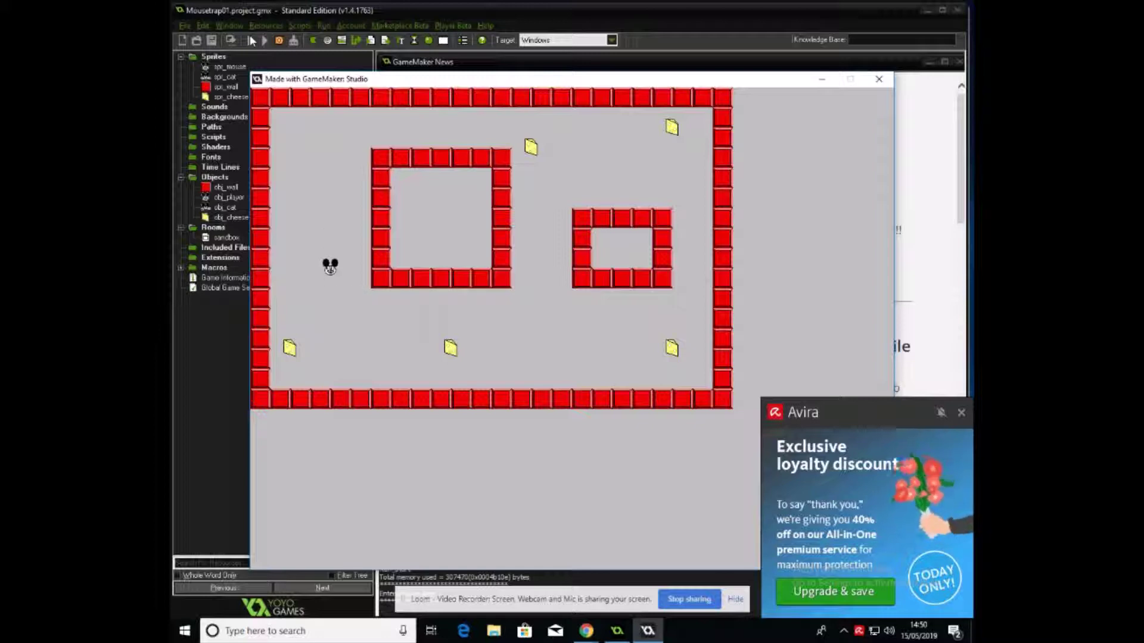
pyautogui.press('Left')
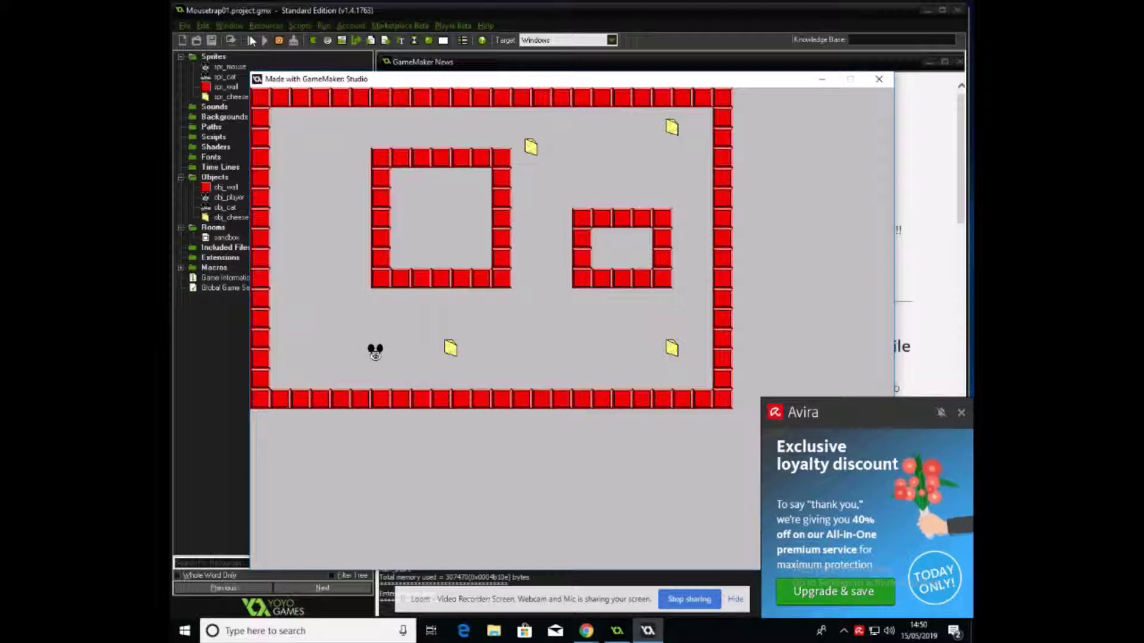
pyautogui.press('Right')
pyautogui.press('Right')
pyautogui.press('Up')
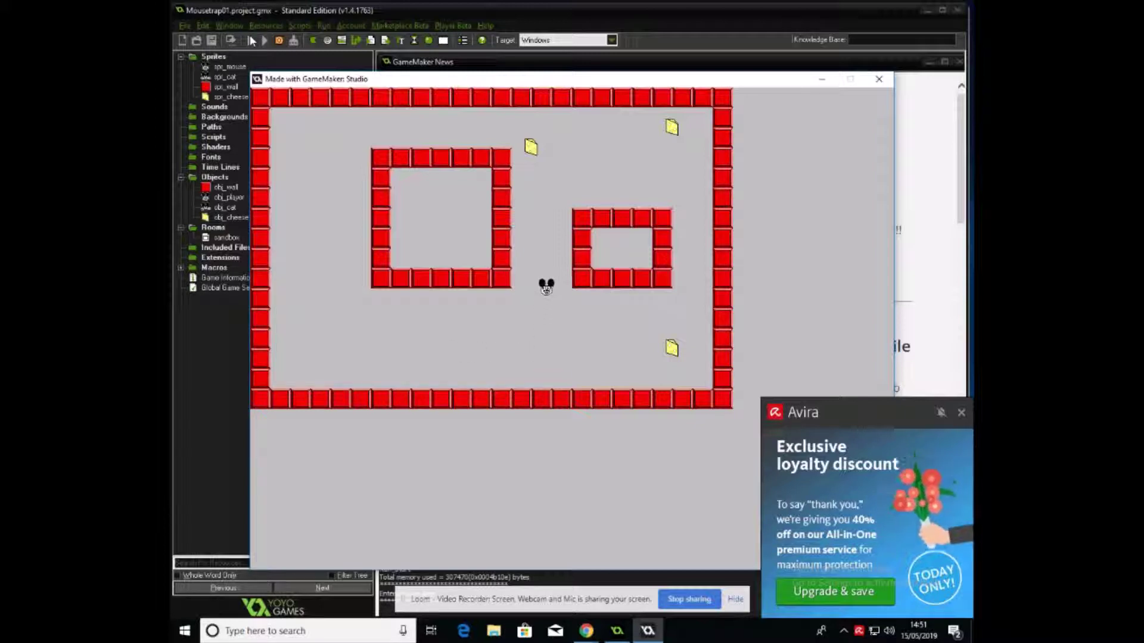
pyautogui.press('Right')
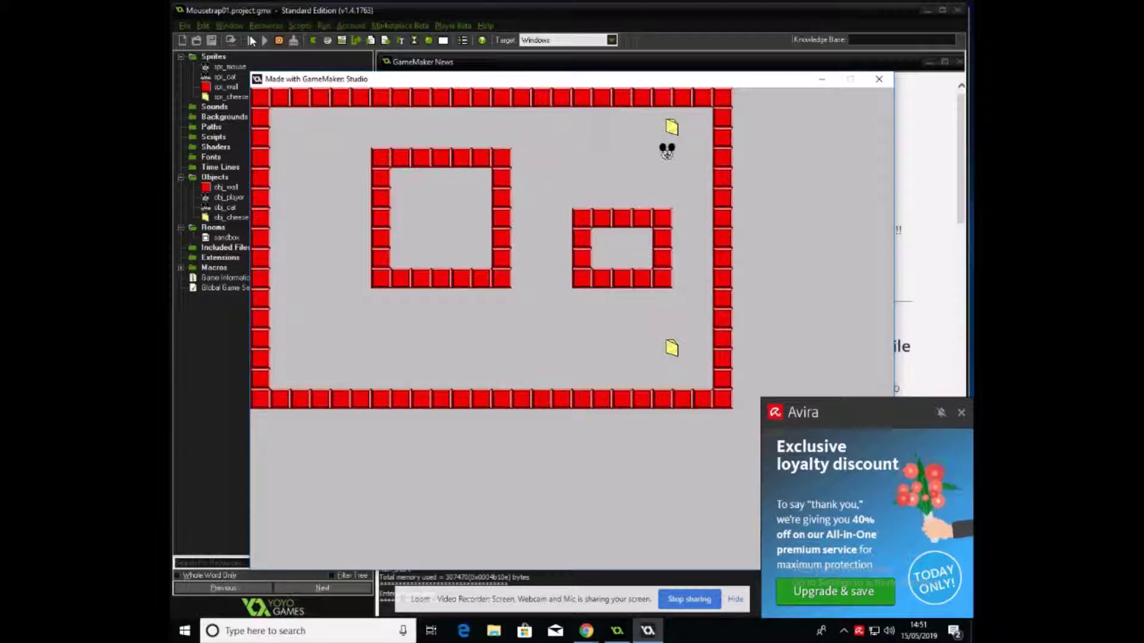
pyautogui.press('Up')
pyautogui.press('Right')
pyautogui.press('Down')
pyautogui.press('Down')
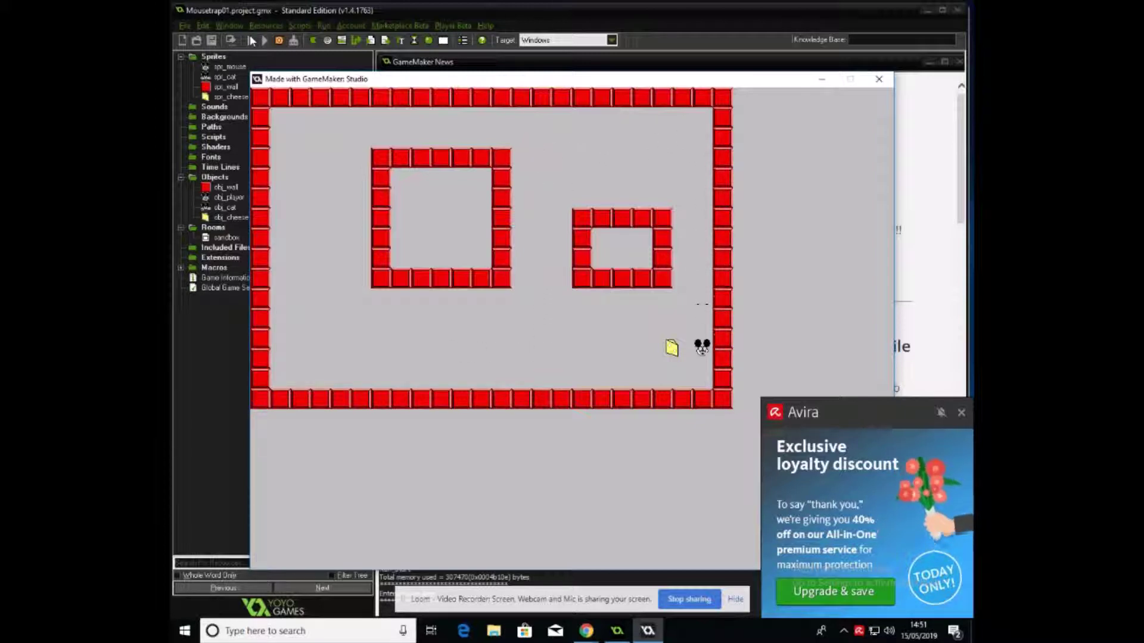
pyautogui.press('Left')
pyautogui.press('Left')
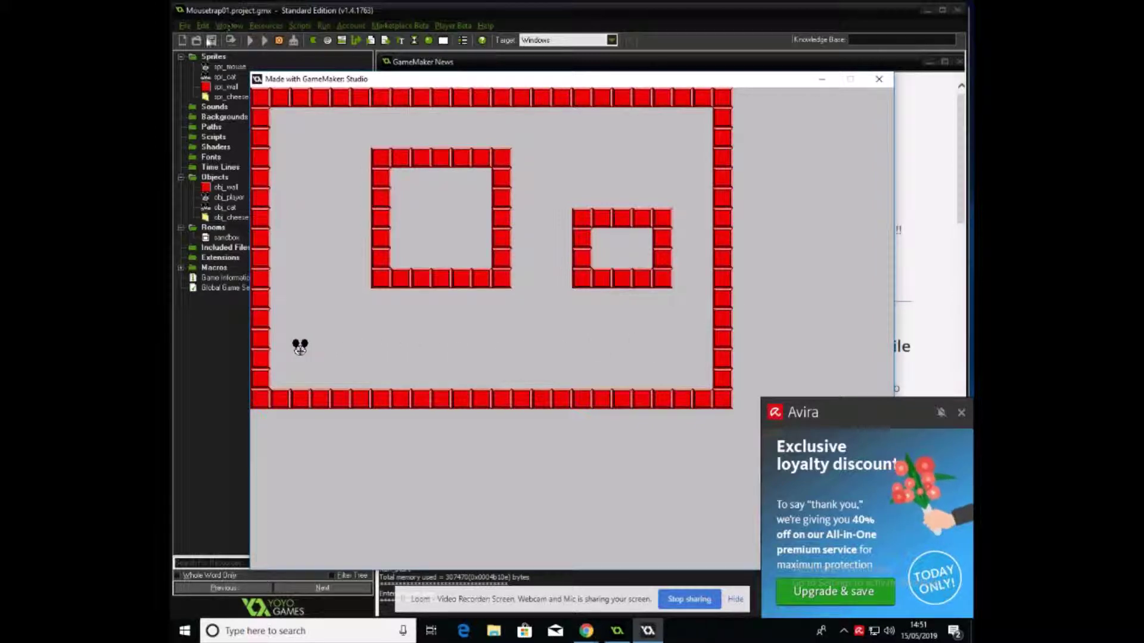
pyautogui.click(586, 631)
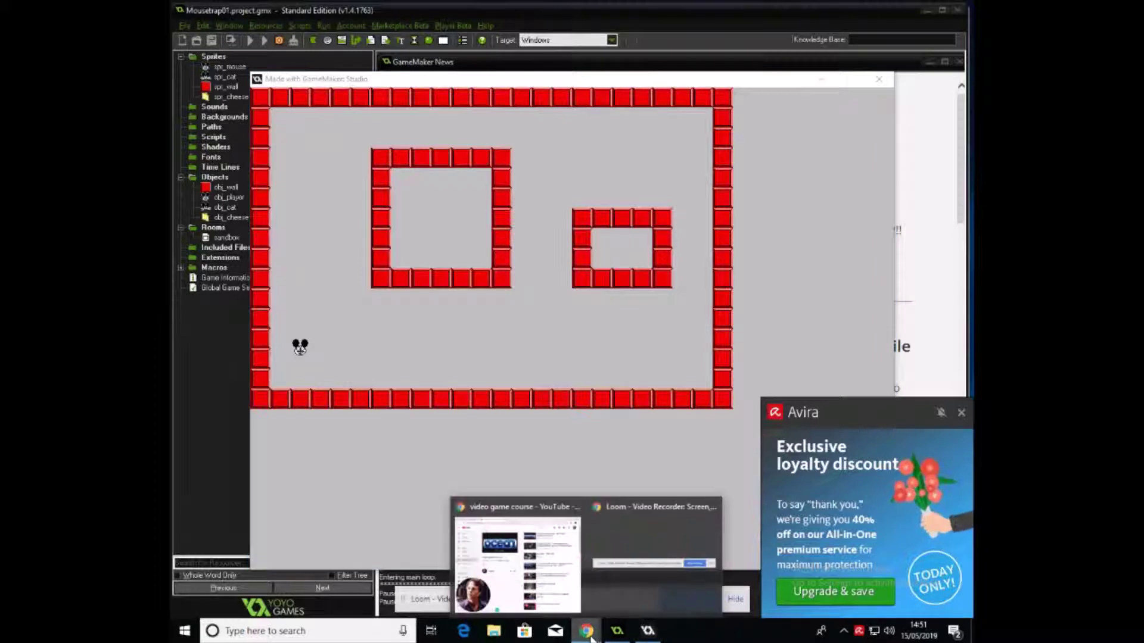
pyautogui.click(535, 583)
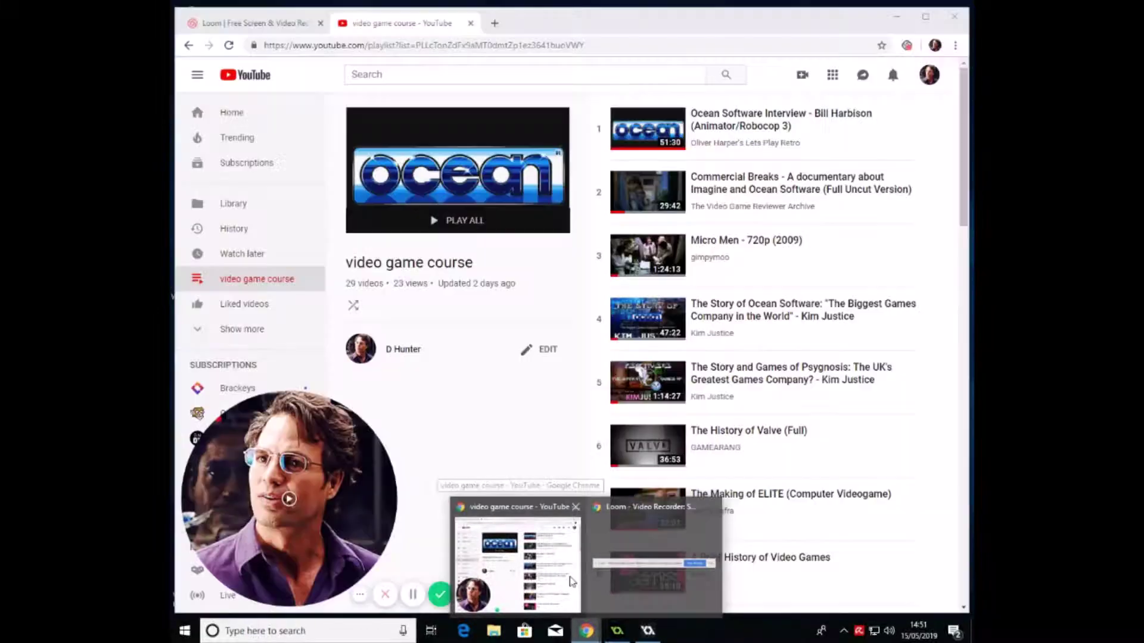